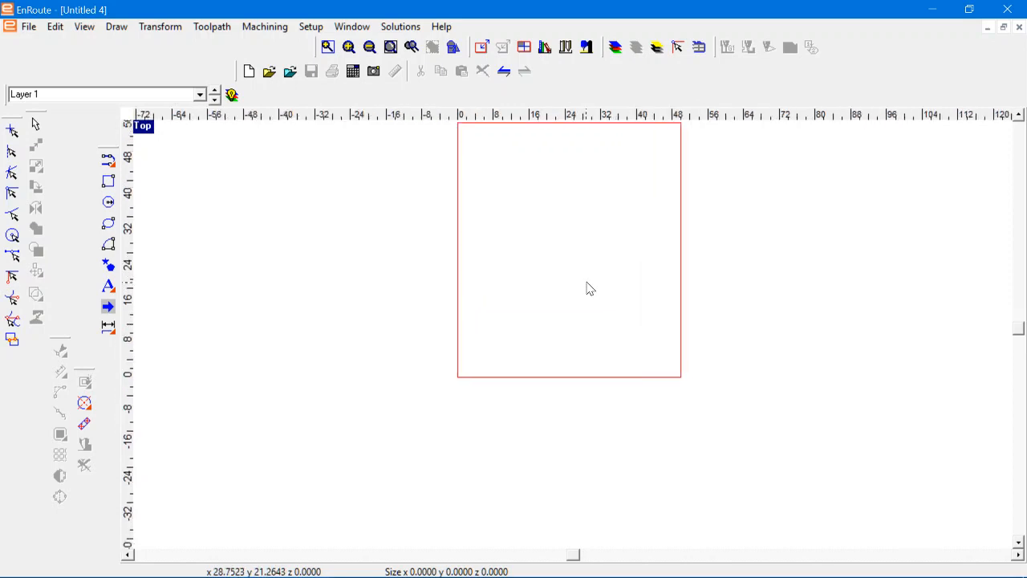
- Import the Windows Bitmap image IMG_1228 from the Desktop into the untitled drawing
scroll(569, 294, "down", 2)
scroll(641, 381, "up", 1)
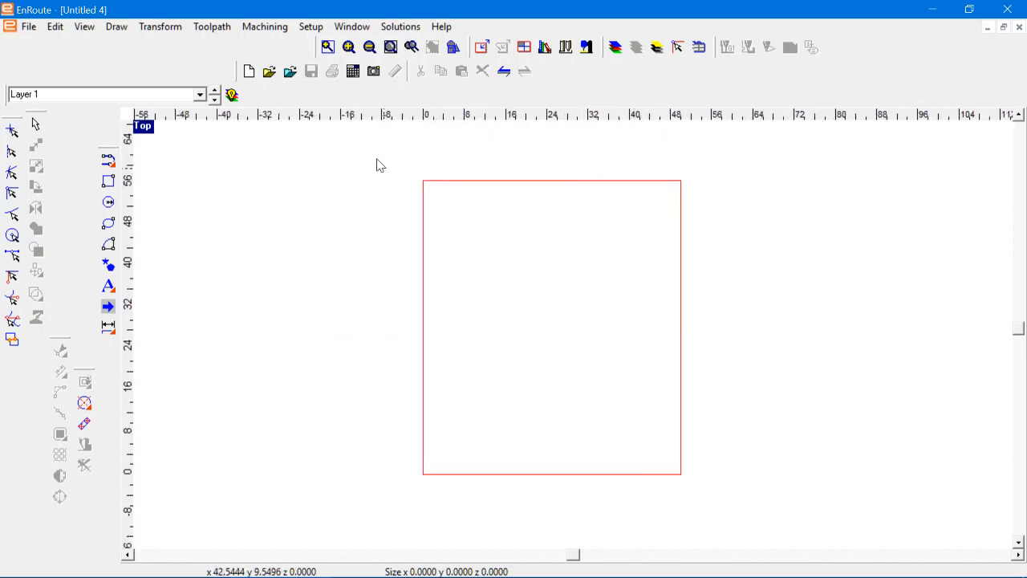
left_click(294, 80)
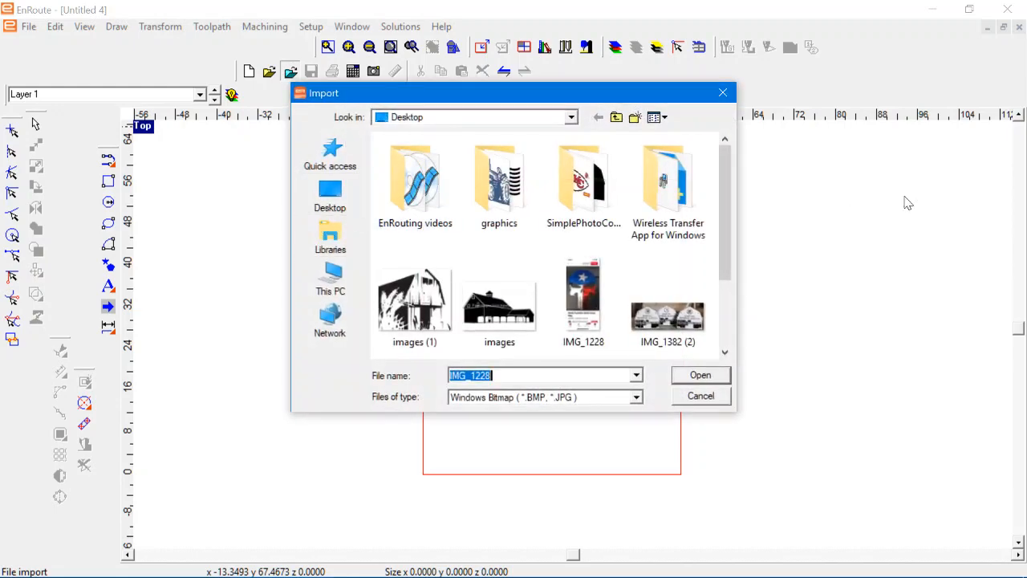
double_click(583, 297)
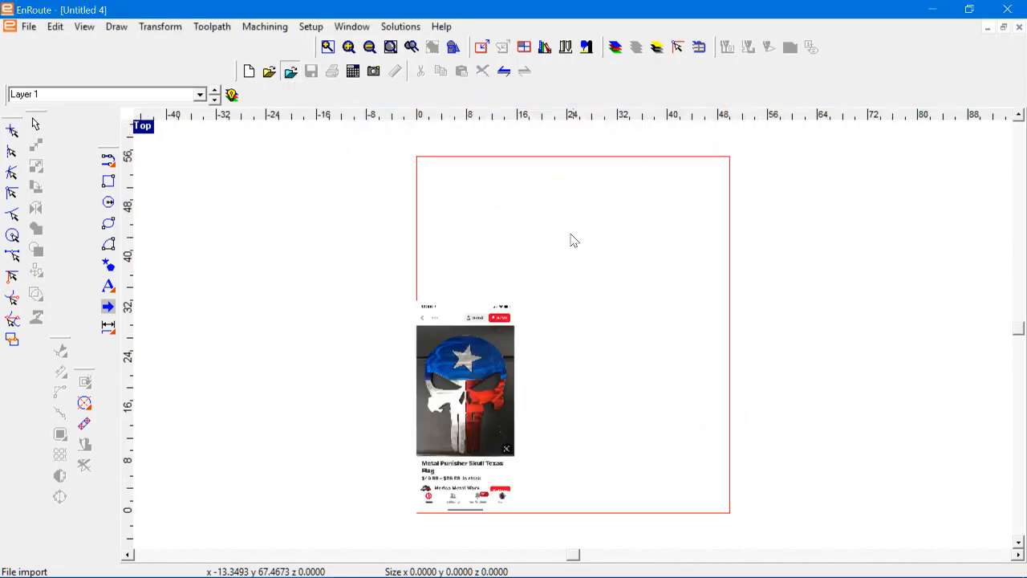
scroll(535, 302, "up", 6)
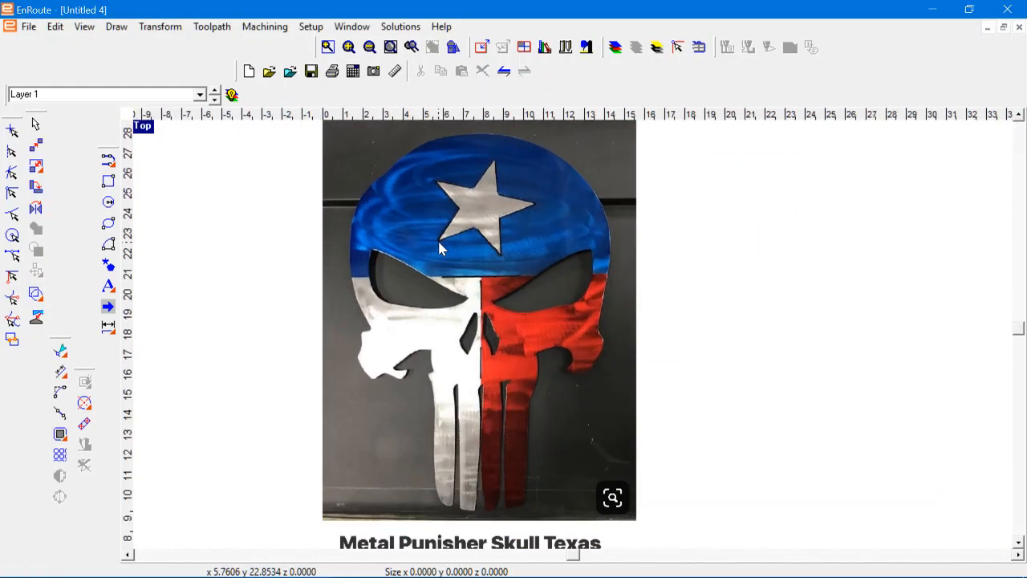
scroll(440, 249, "up", 2)
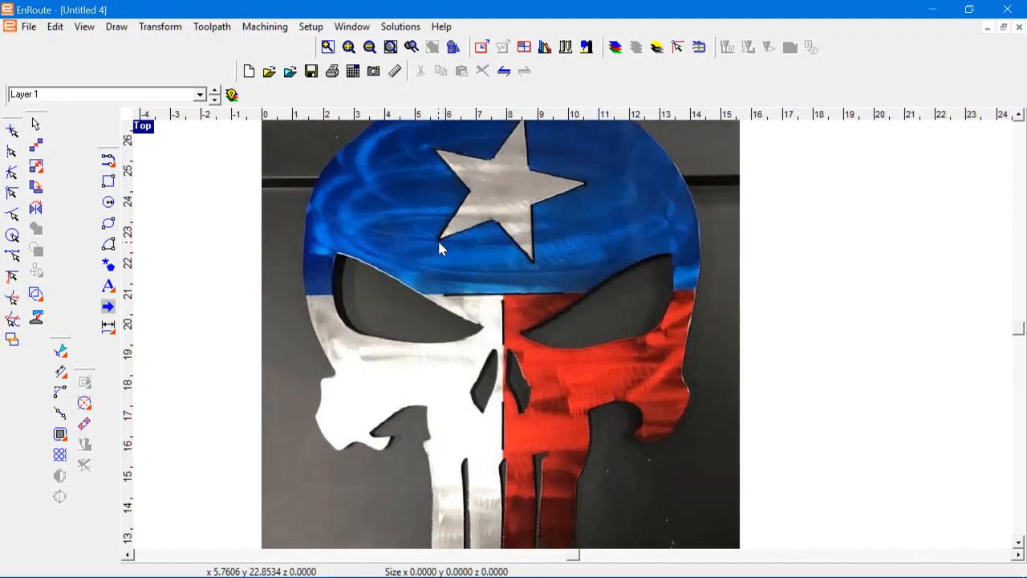
scroll(440, 248, "down", 4)
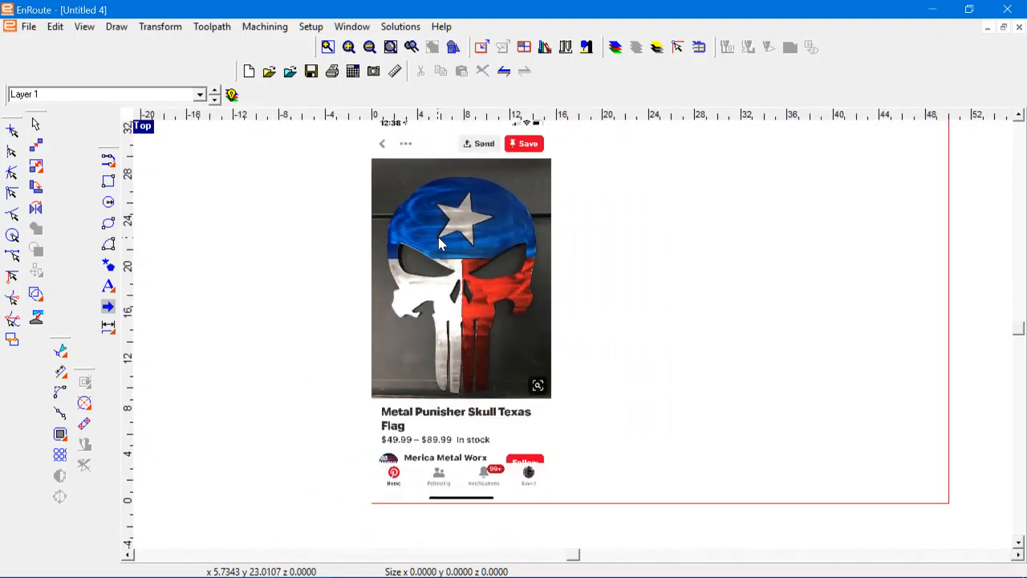
- Vectorize the imported skull image using Enhanced curves with automatic cleanup, and inspect the resulting contours
left_click(440, 245)
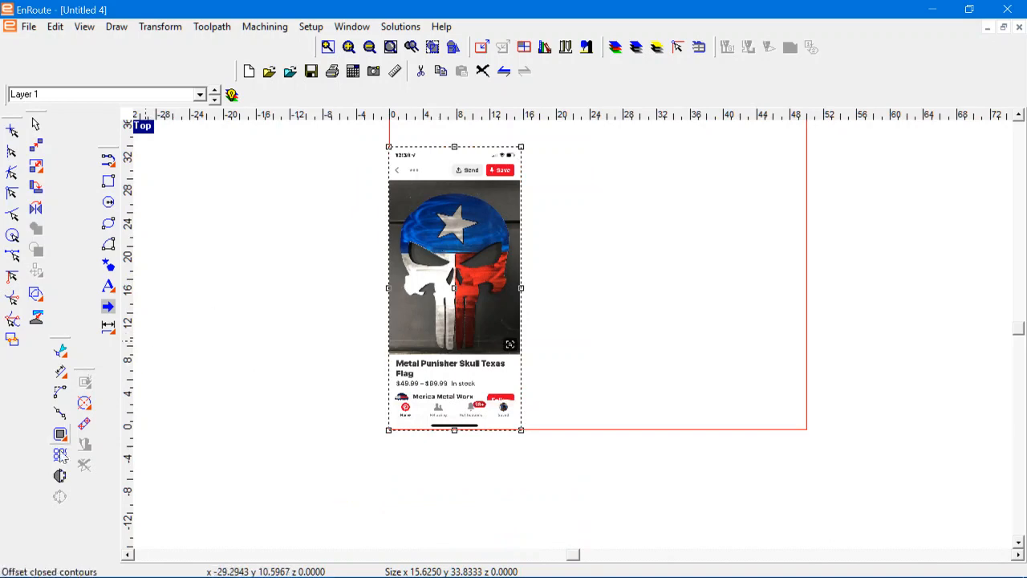
left_click(60, 476)
left_click(925, 84)
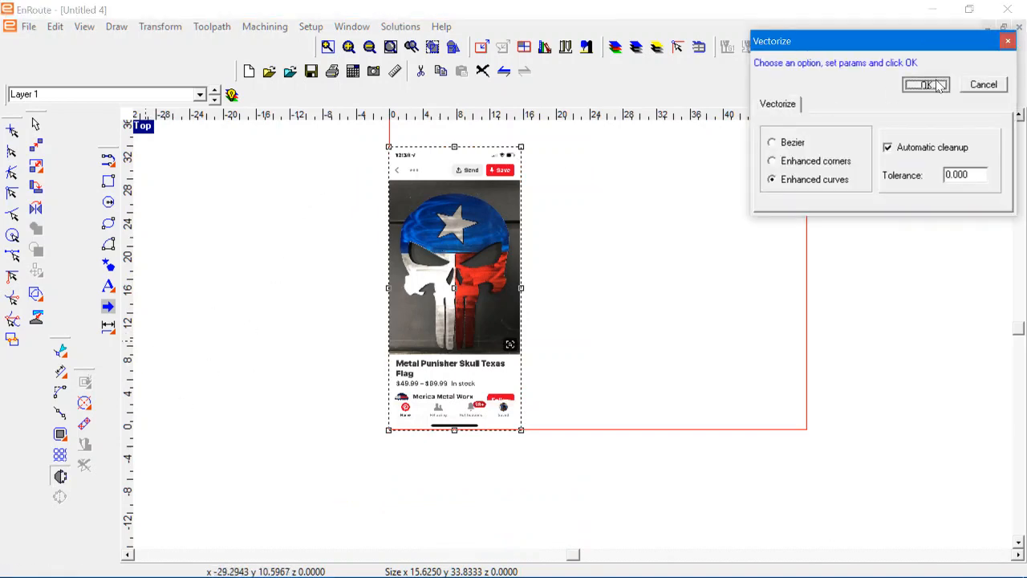
scroll(519, 426, "down", 2)
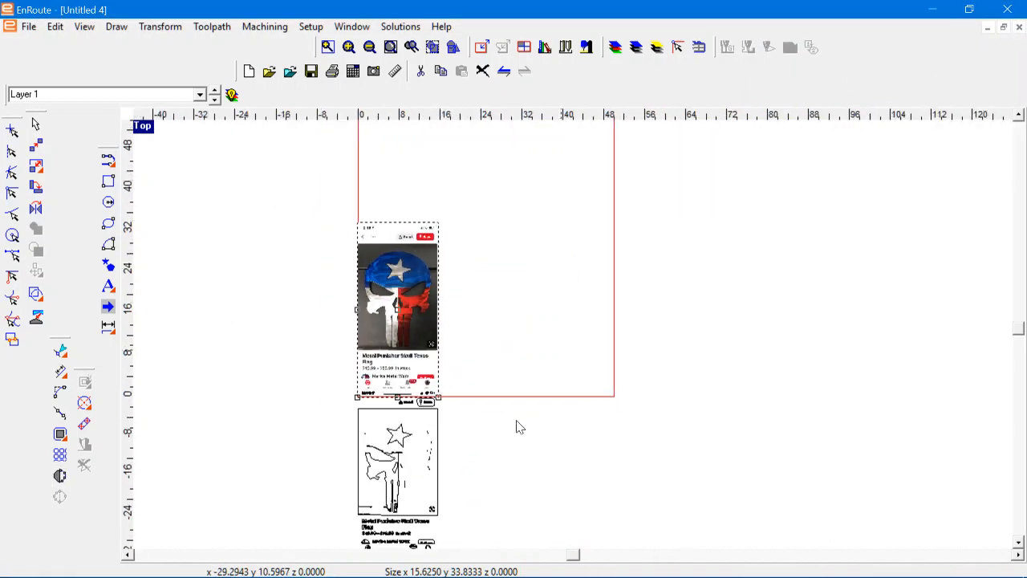
scroll(406, 446, "up", 4)
scroll(406, 446, "up", 2)
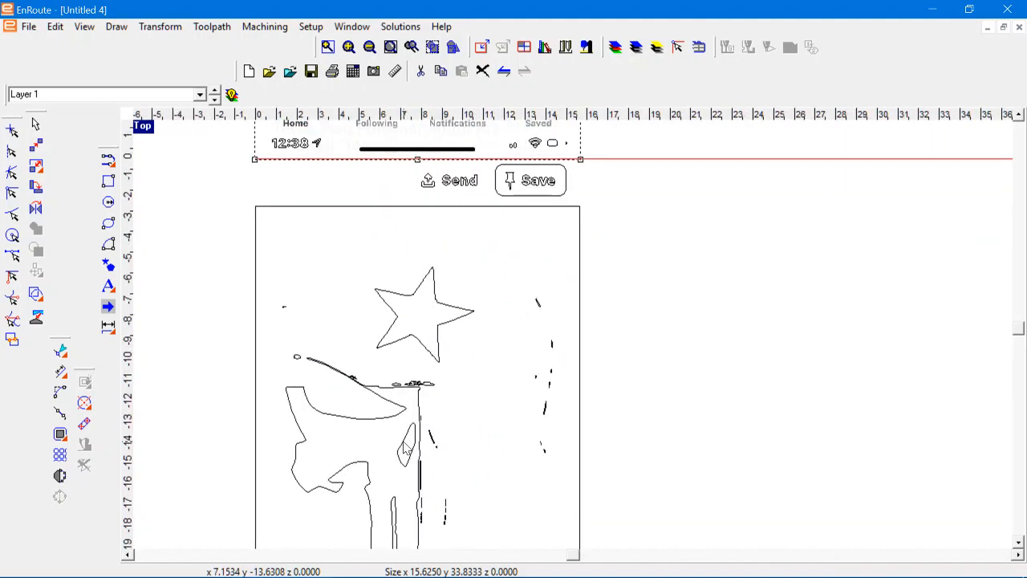
- Delete the vectorized contours below the original image
left_click(403, 400)
key("Delete")
scroll(403, 399, "down", 3)
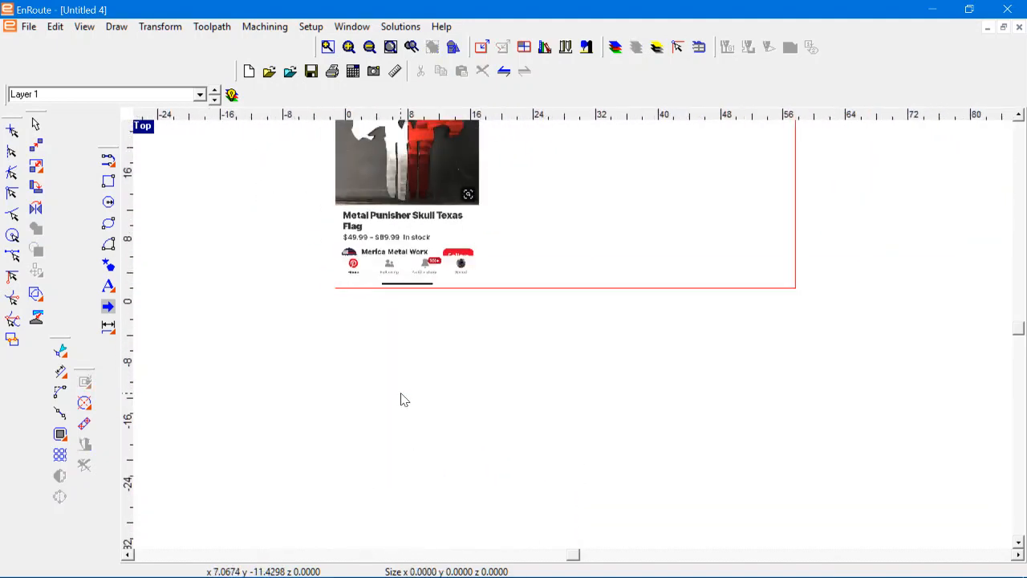
- Launch CorelDRAW Home & Student with its auto-backup file and delete the G+A logo bitmap from the page
left_click(932, 10)
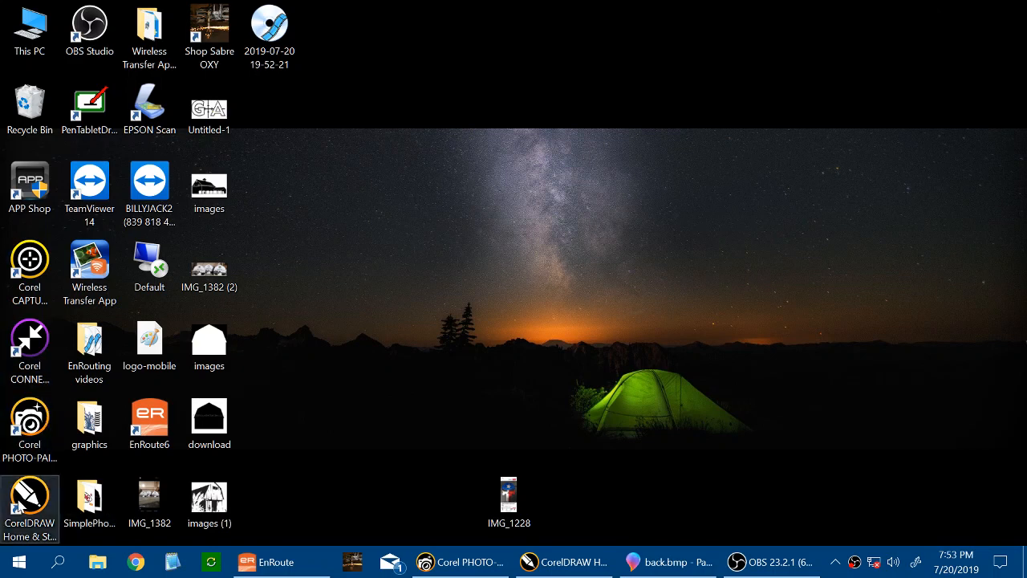
double_click(24, 504)
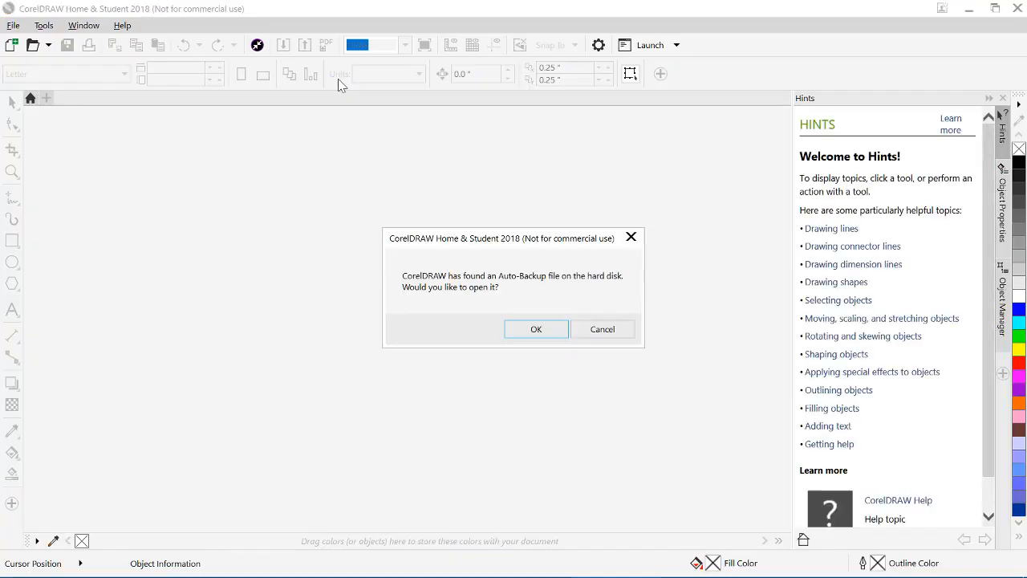
left_click(535, 329)
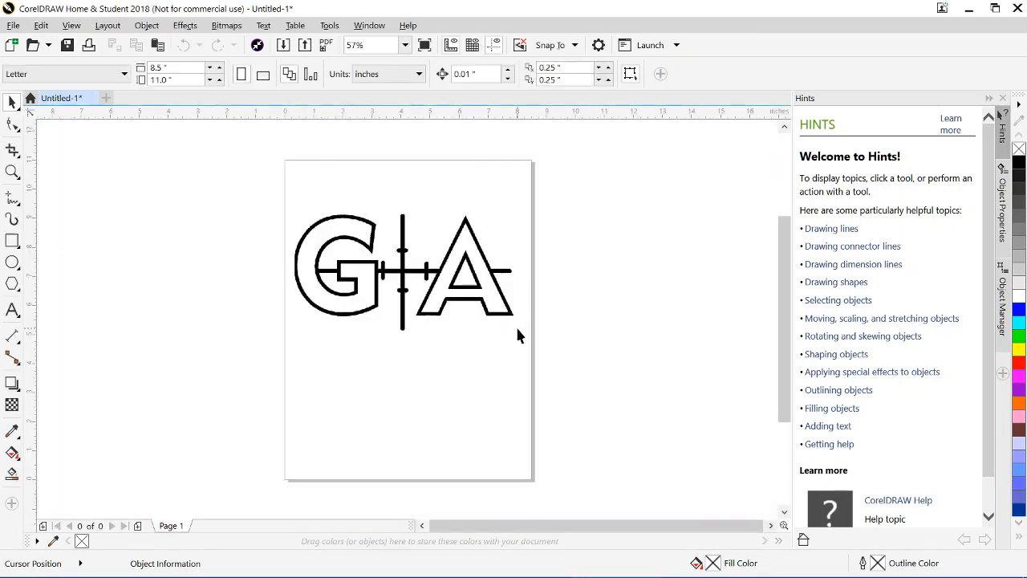
left_click(384, 271)
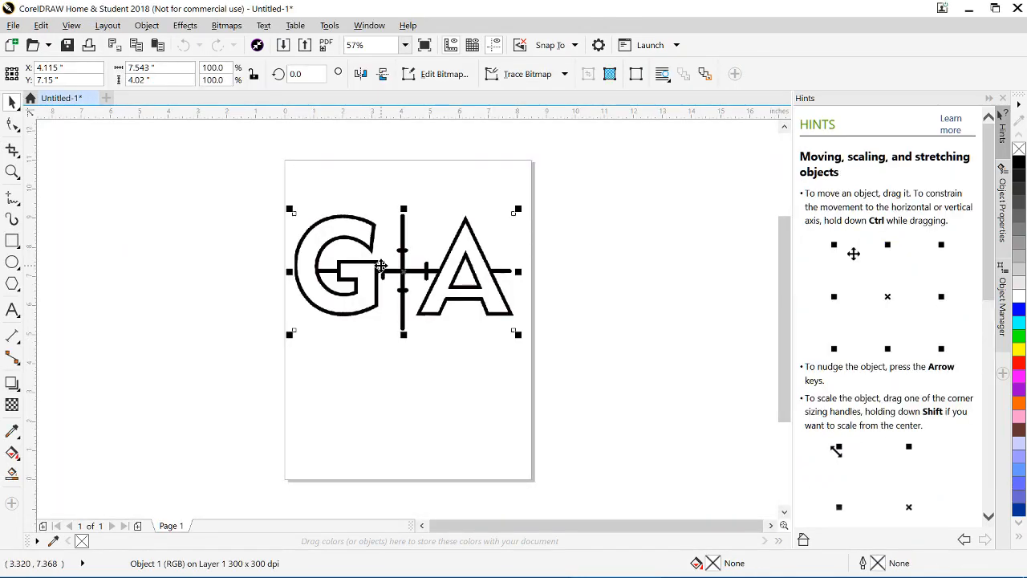
key("Delete")
- Import IMG_1228 from the Desktop and place it at its original size near the page's upper-left corner
left_click(13, 25)
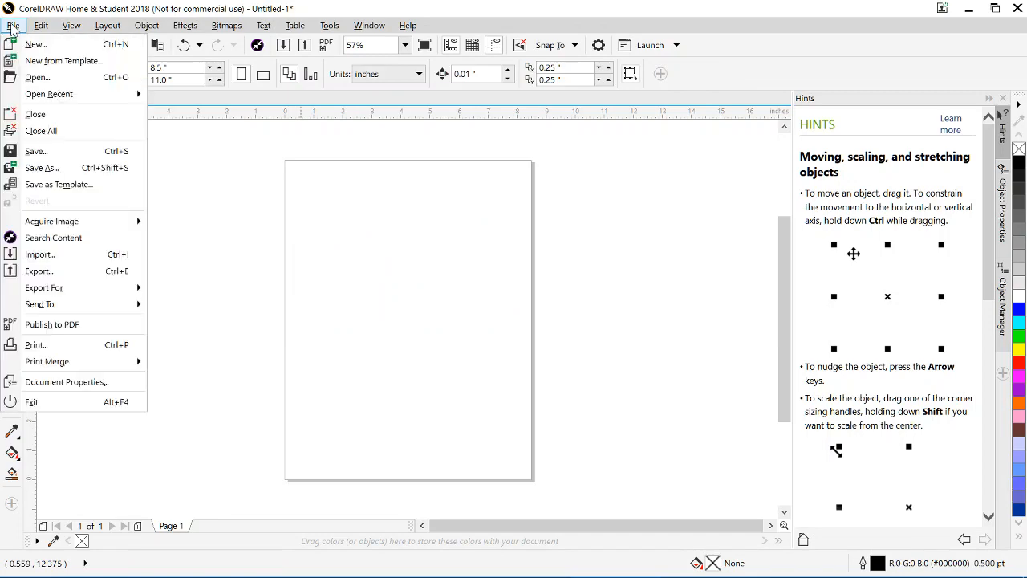
left_click(53, 256)
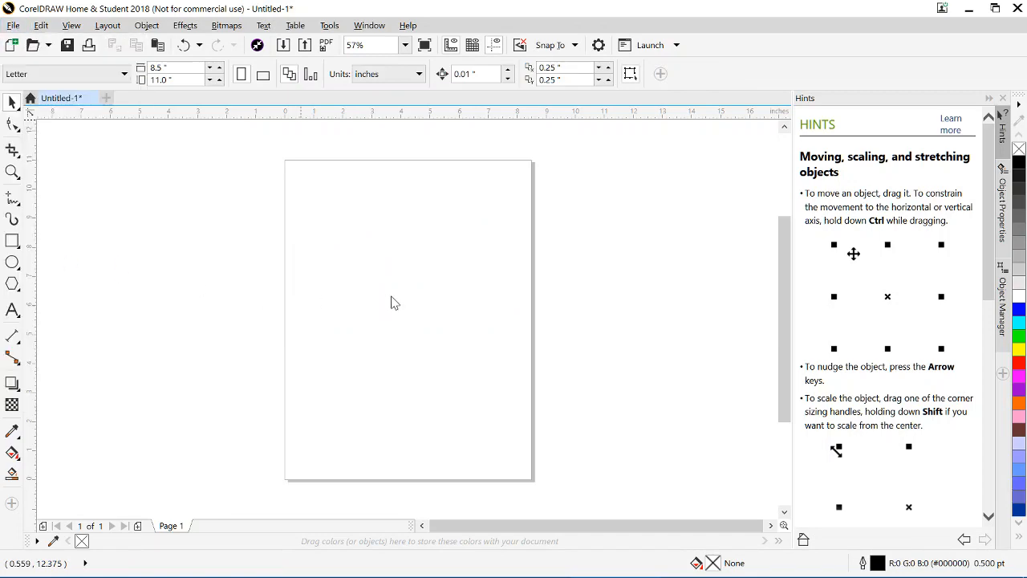
left_click_drag(500, 104, 499, 245)
left_click(218, 172)
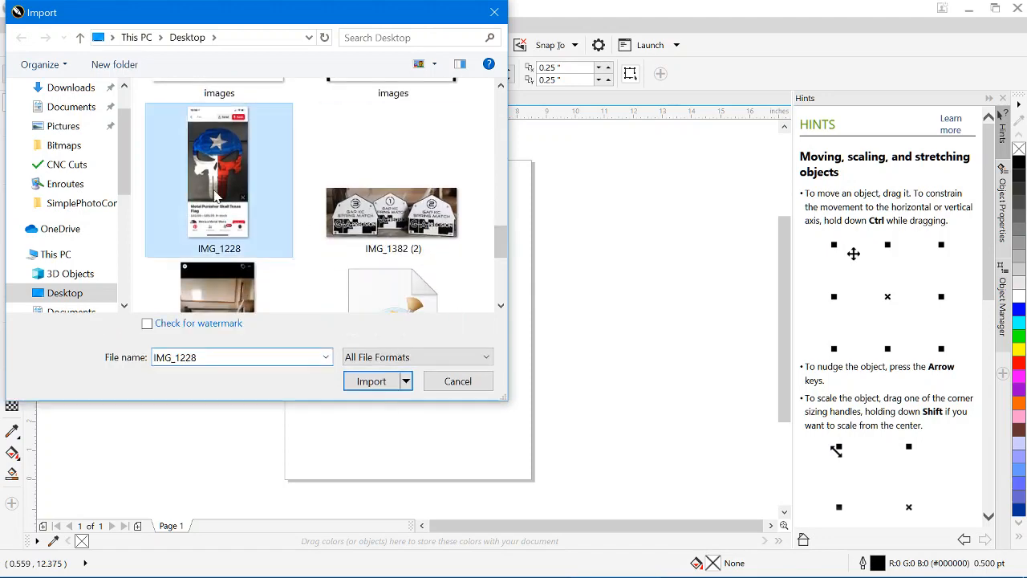
left_click(362, 383)
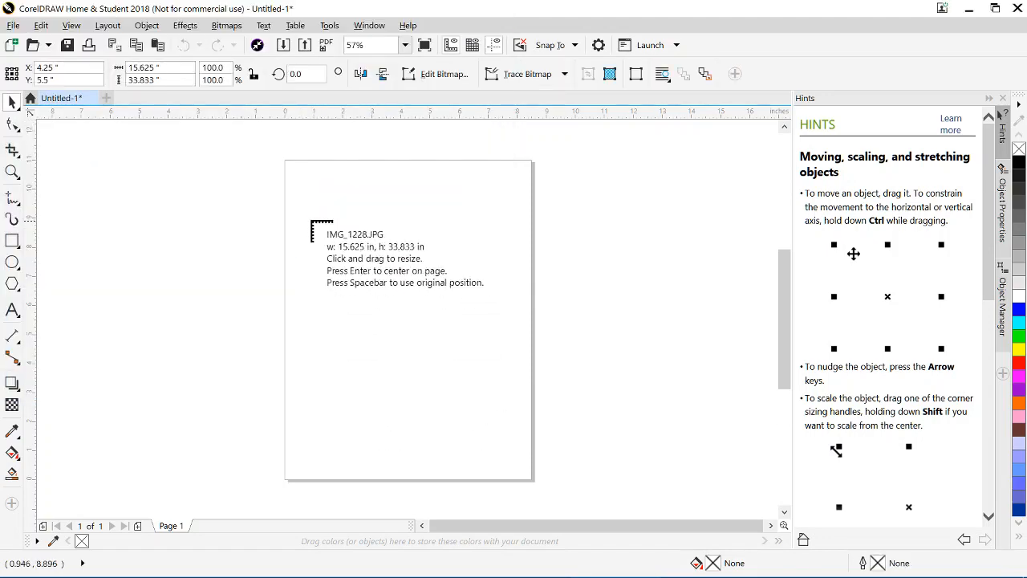
left_click(297, 195)
scroll(297, 195, "down", 3)
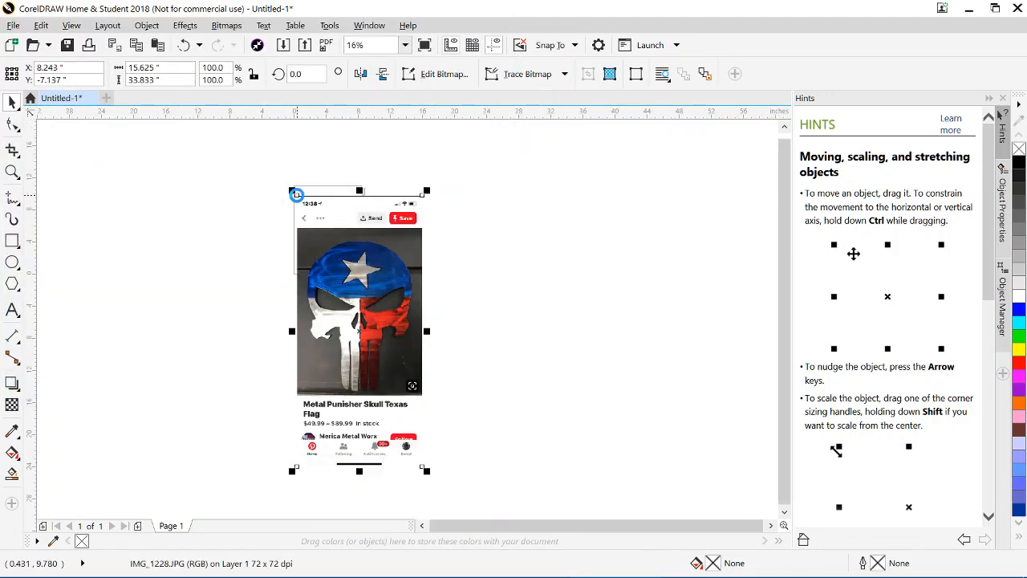
scroll(332, 388, "up", 3)
scroll(332, 389, "down", 3)
scroll(331, 379, "up", 2)
scroll(338, 370, "down", 2)
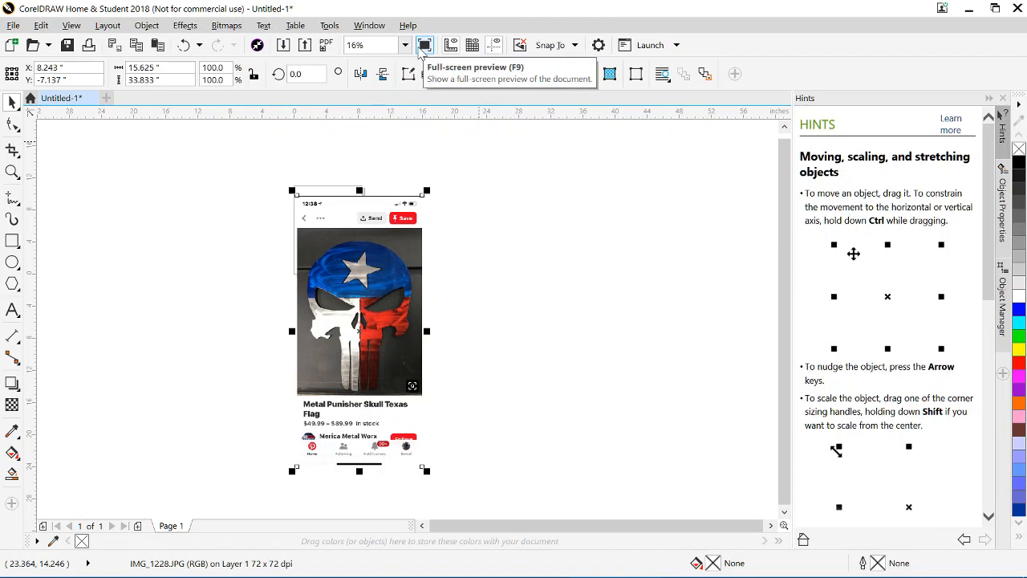
- Crop the imported image to the skull artwork, keeping an area about 14.2 by 19.4 inches
left_click(12, 148)
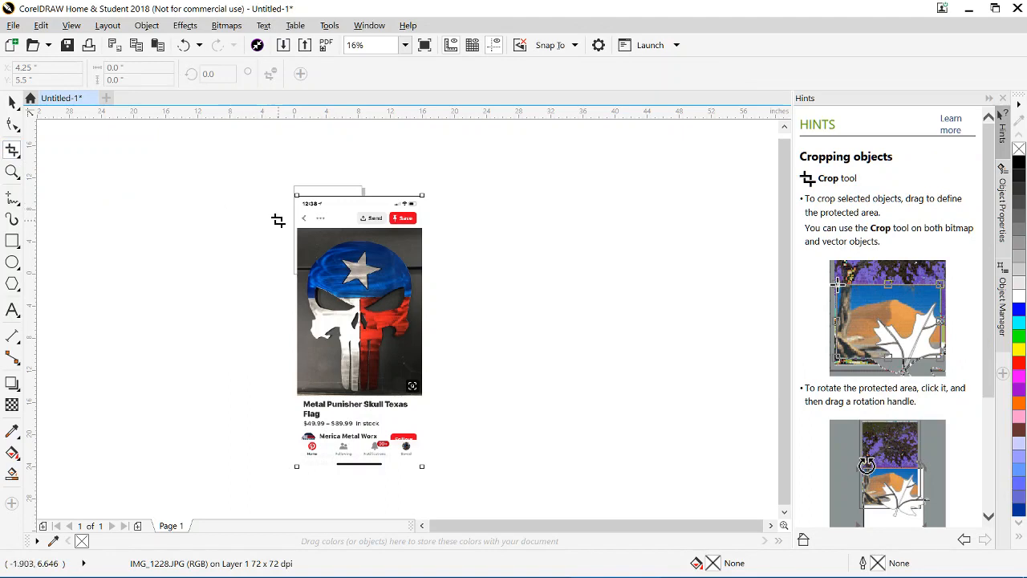
left_click_drag(279, 222, 418, 393)
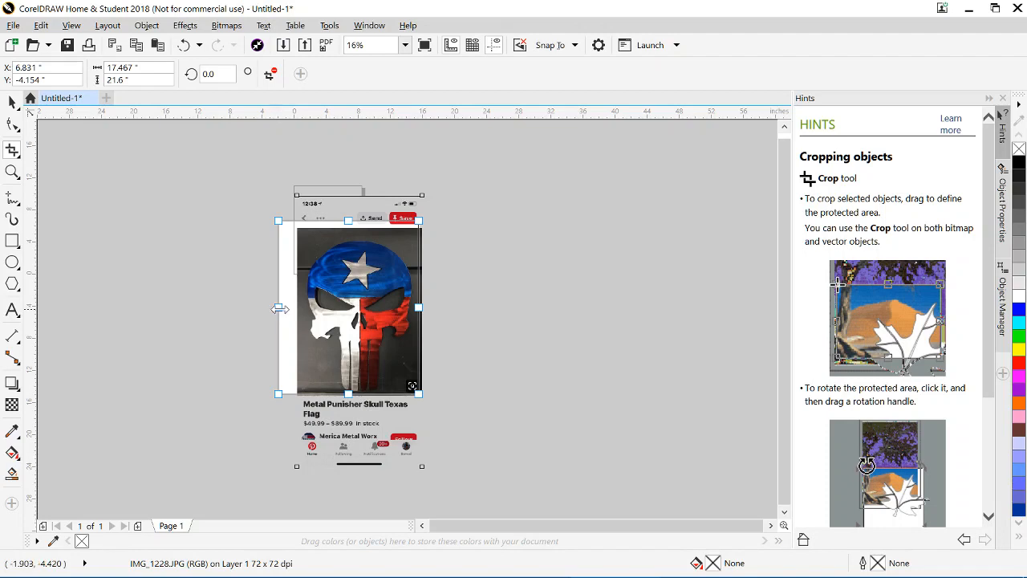
left_click_drag(278, 311, 303, 313)
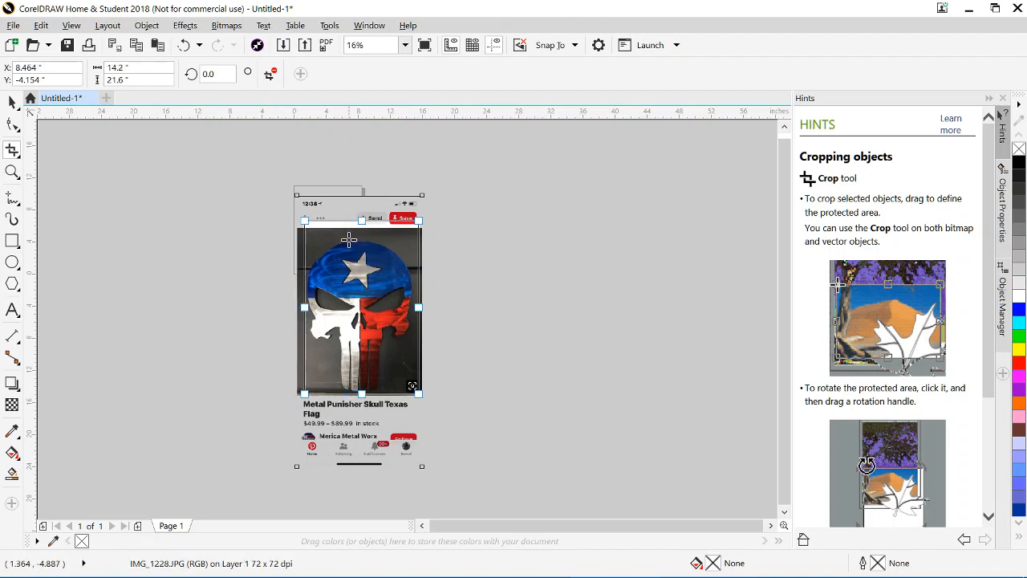
left_click_drag(364, 220, 370, 238)
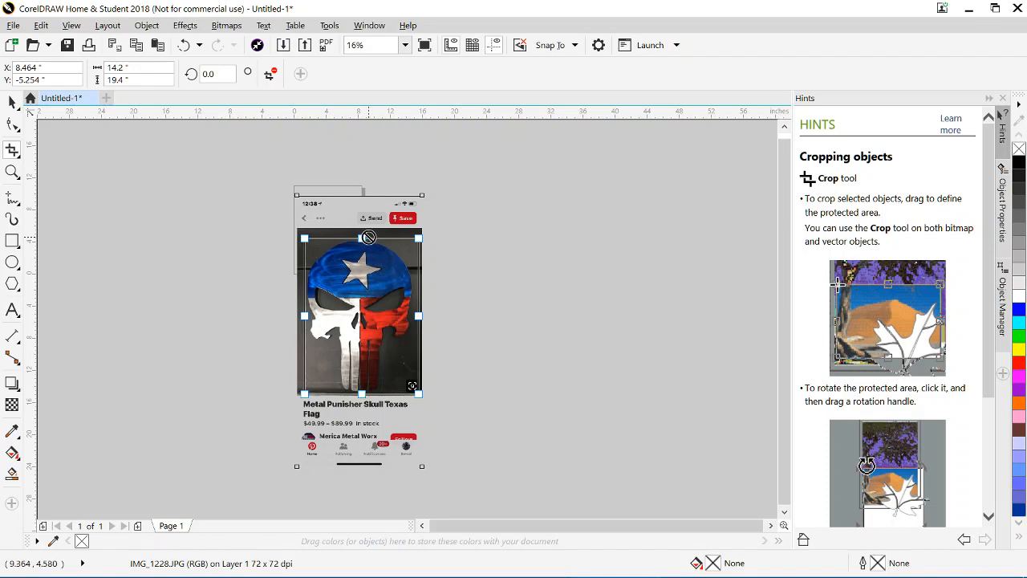
key("Return")
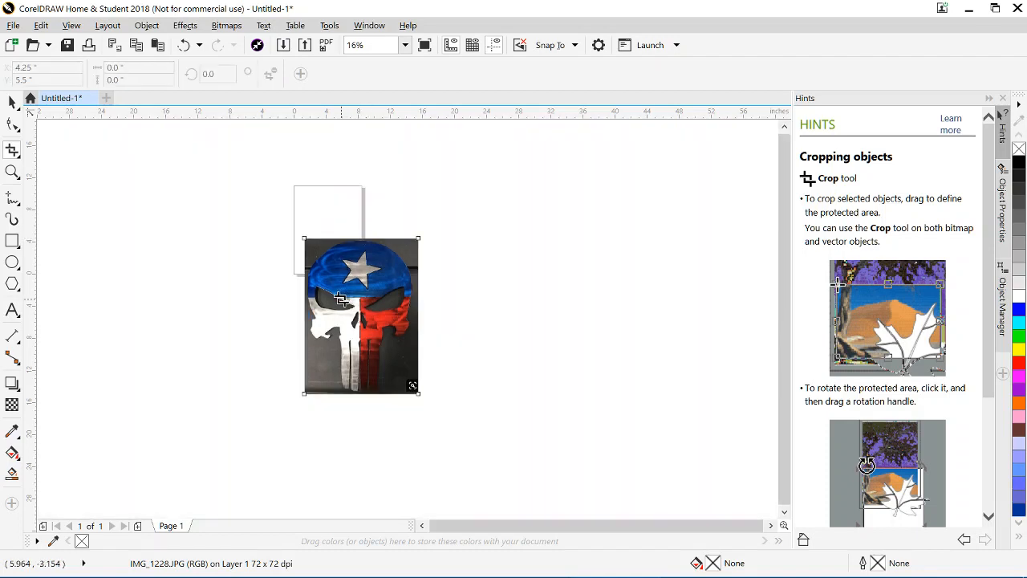
scroll(345, 325, "up", 3)
scroll(345, 326, "down", 2)
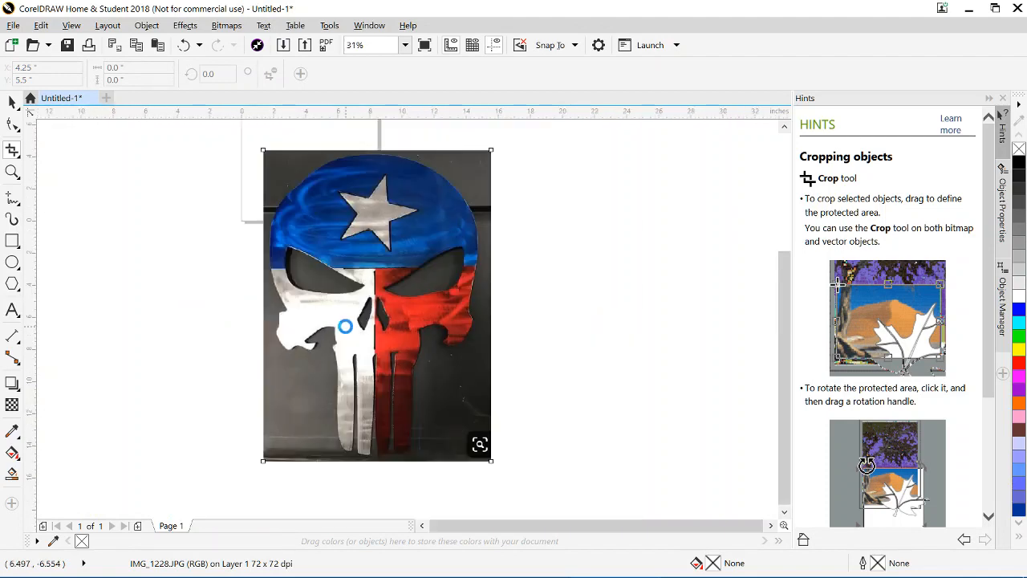
- Start an Outline Trace of the cropped skull bitmap as Line art, reducing the bitmap size to proceed
right_click(122, 214)
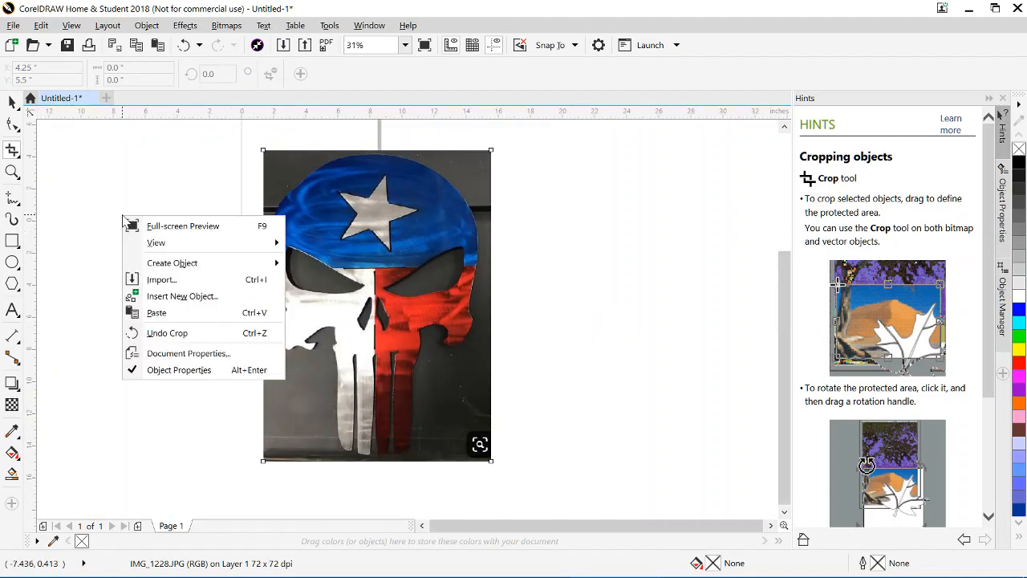
left_click(13, 103)
left_click(12, 102)
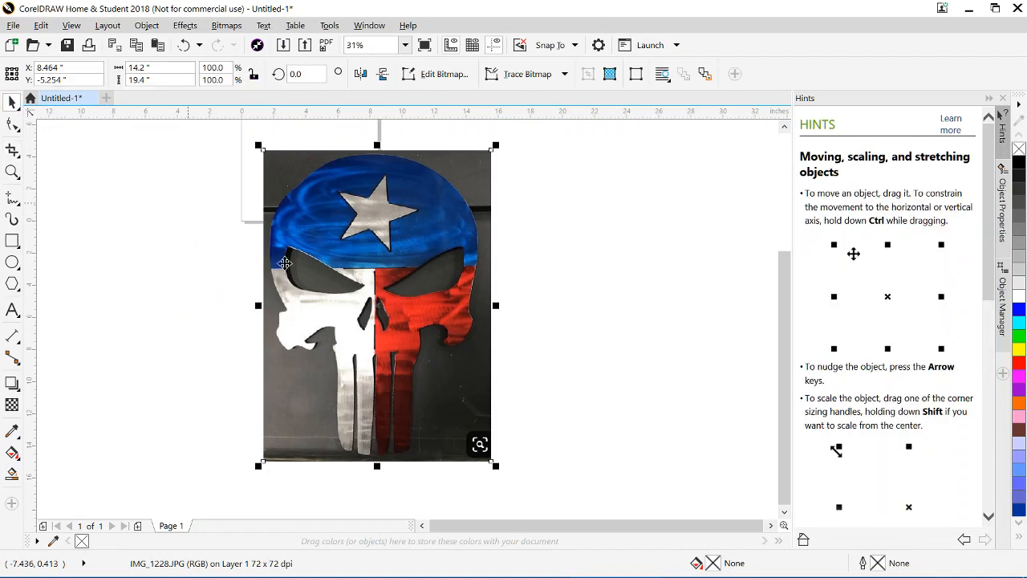
scroll(415, 375, "down", 2)
scroll(374, 320, "up", 2)
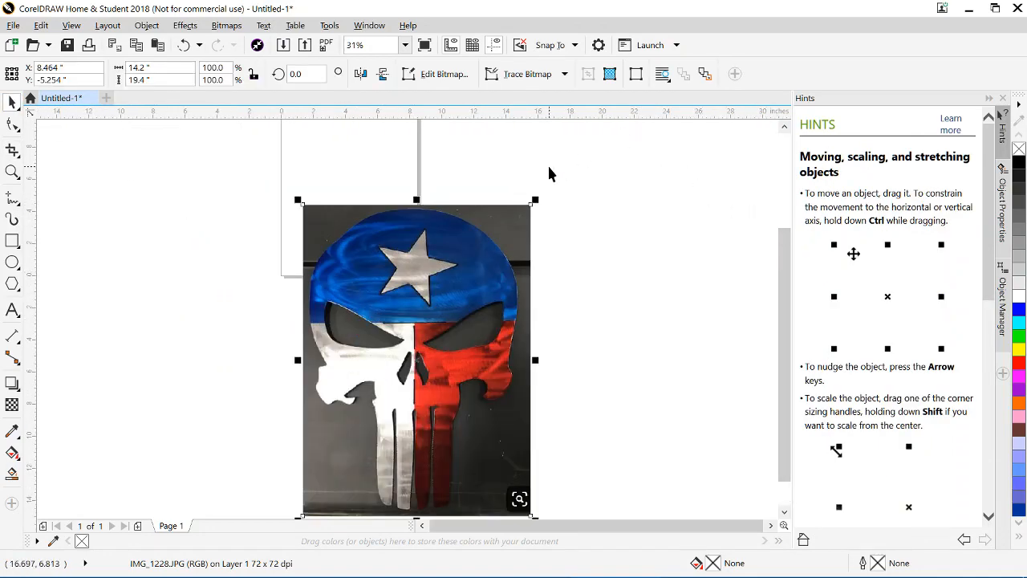
scroll(545, 165, "down", 2)
scroll(542, 154, "up", 2)
left_click(546, 79)
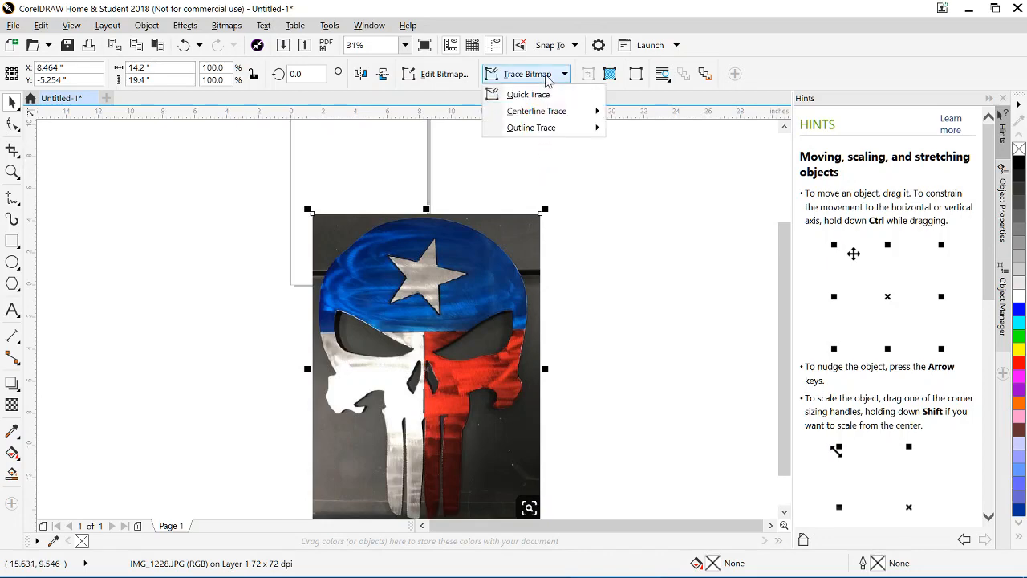
mouse_move(598, 127)
left_click(643, 130)
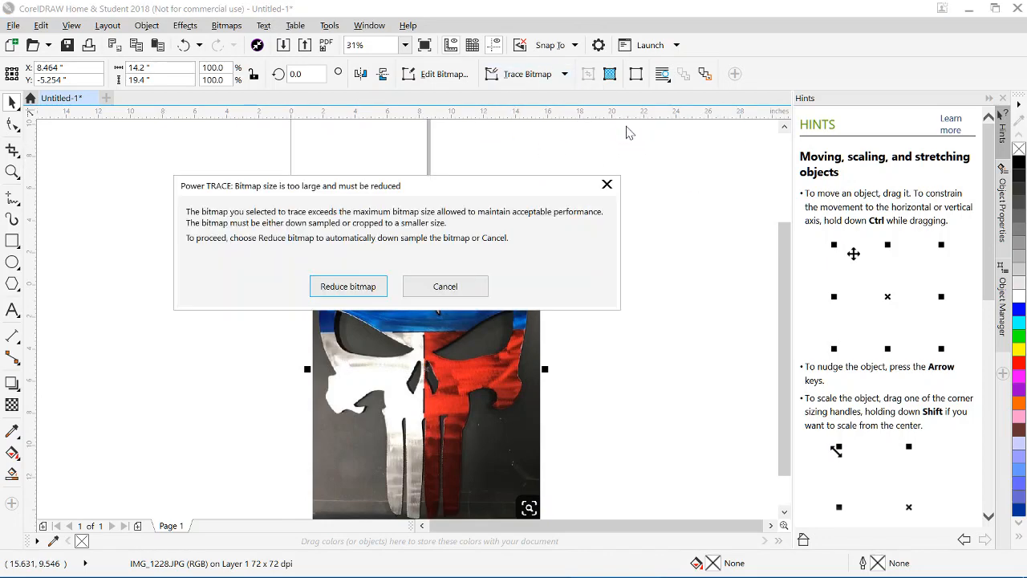
left_click(347, 286)
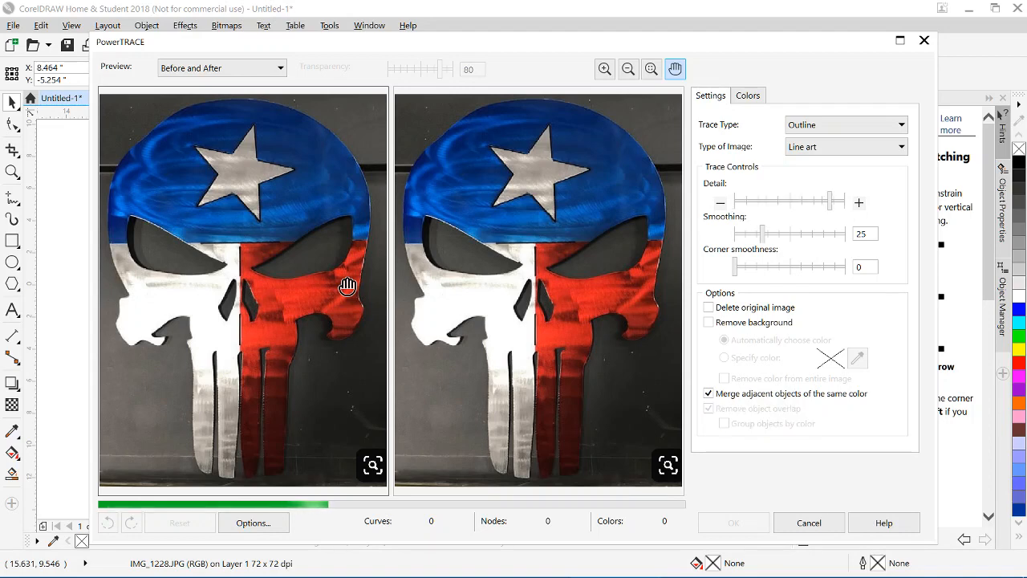
- Set the trace's type of image to Logo
left_click(809, 150)
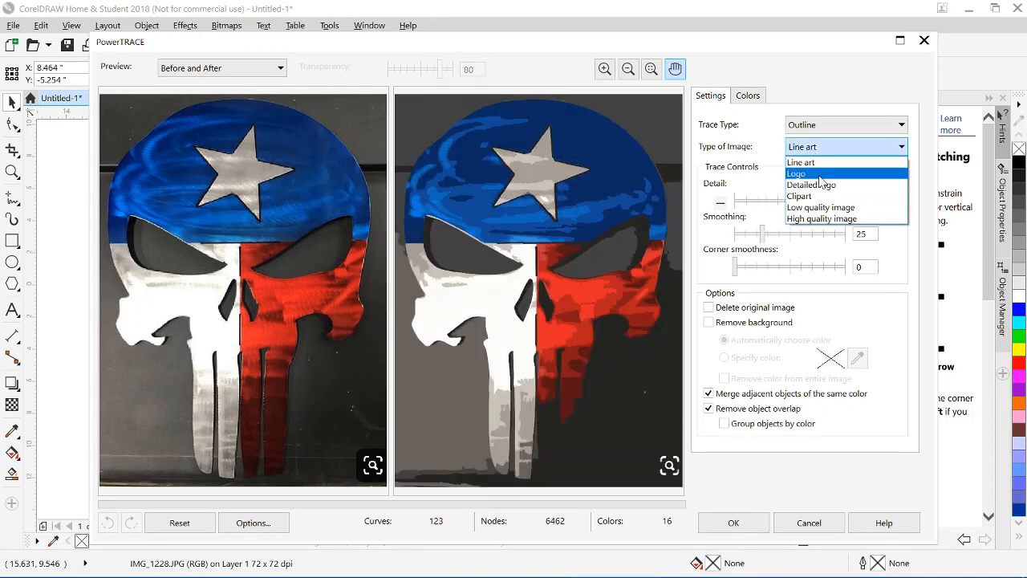
left_click(814, 171)
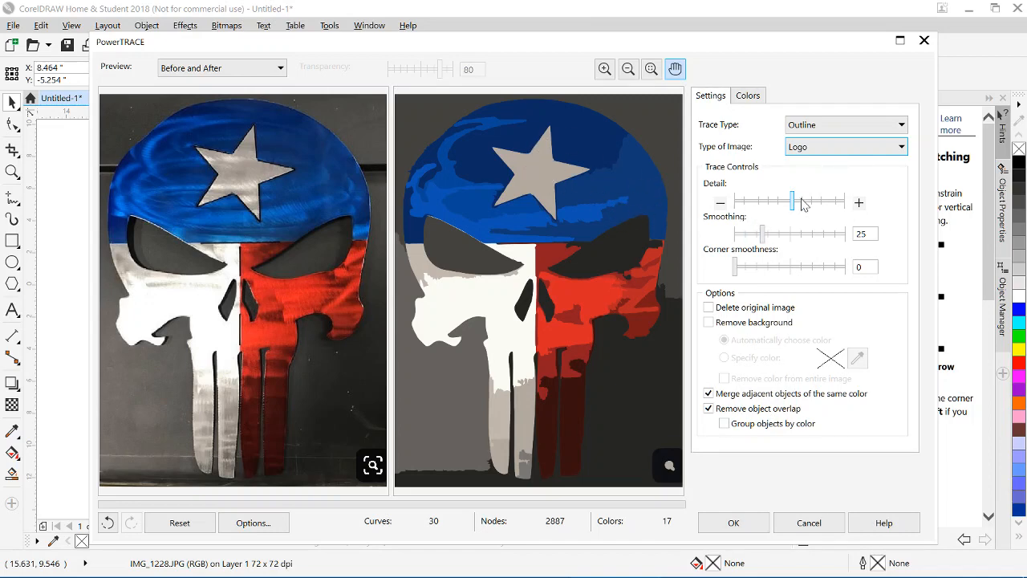
- Raise the Logo trace's Detail to roughly three quarters of its range and accept the trace
left_click(745, 203)
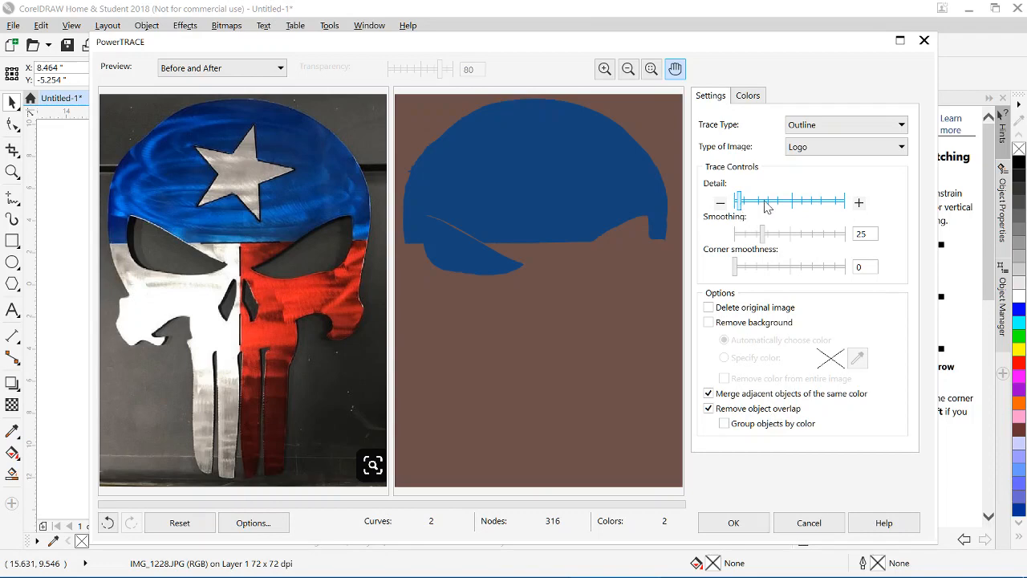
left_click_drag(806, 205, 827, 206)
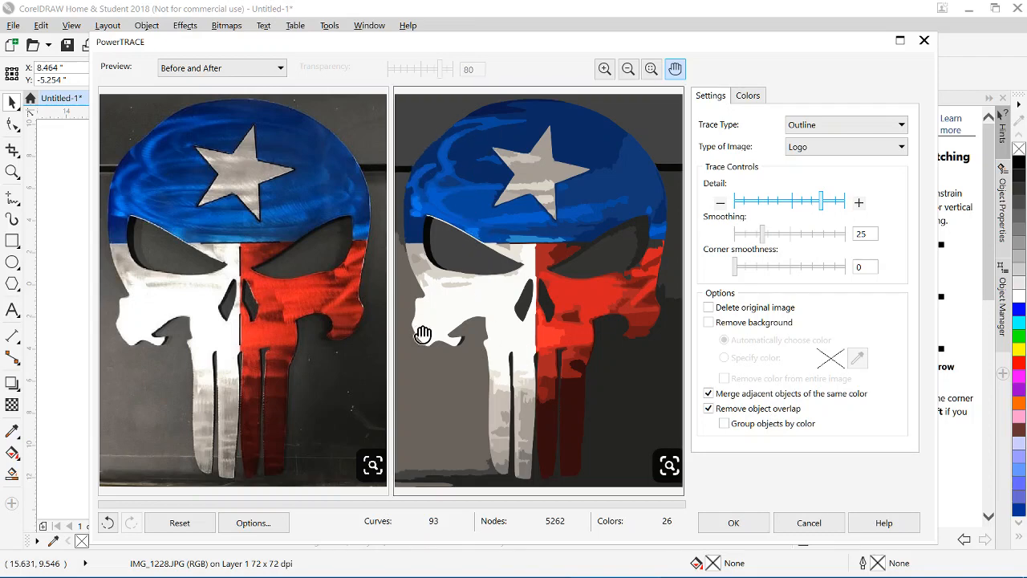
left_click(736, 522)
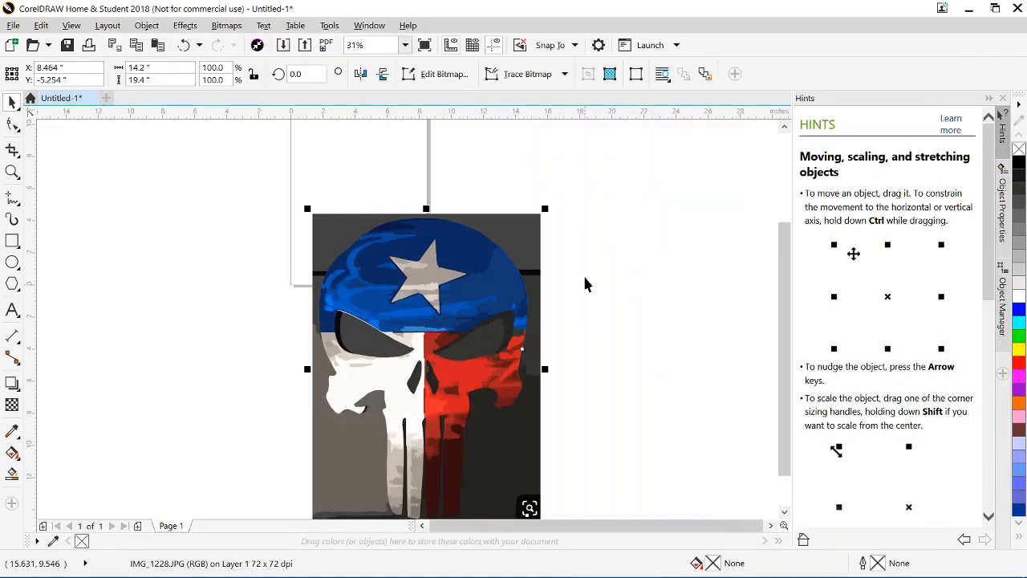
- Convert the traced skull group to a 300 dpi RGB bitmap
scroll(491, 242, "up", 2)
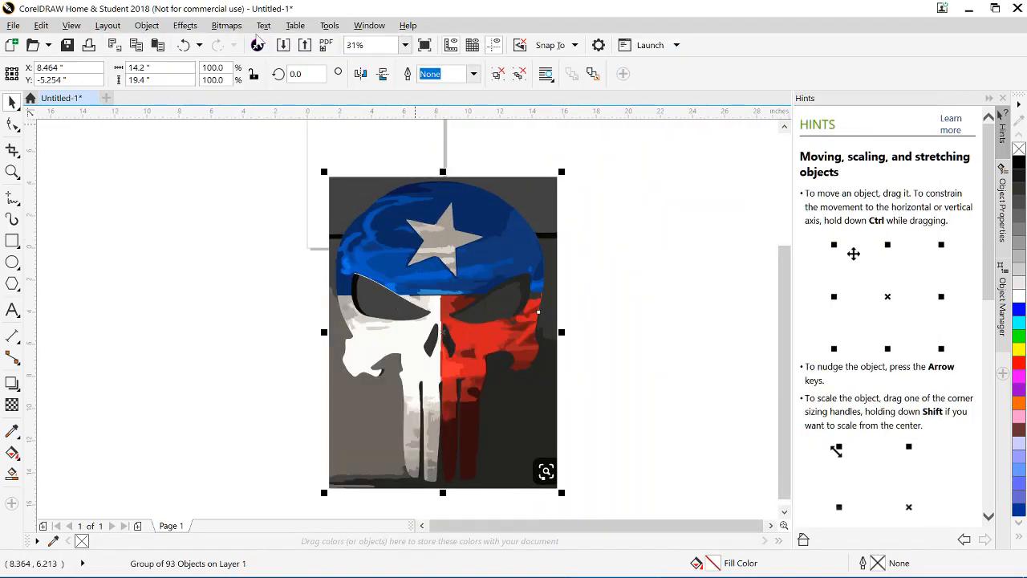
left_click(227, 26)
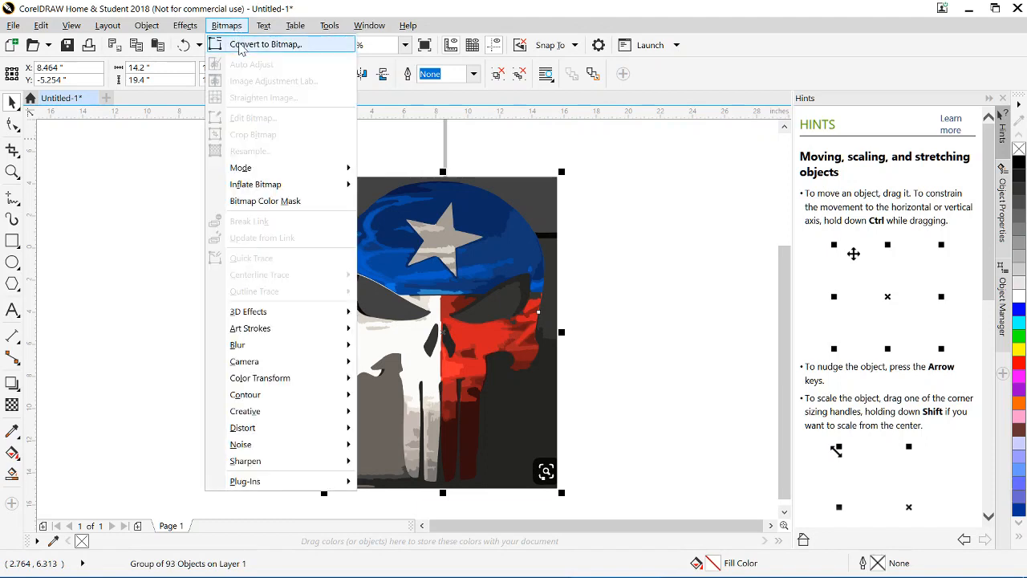
left_click(248, 44)
left_click(457, 373)
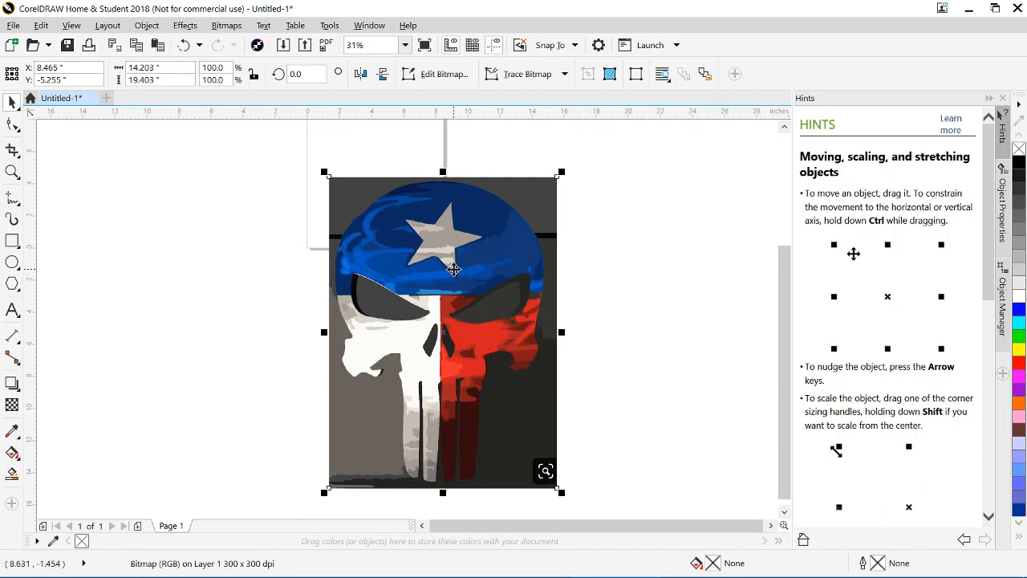
- Delete the original photo from beneath the converted bitmap and reposition the bitmap at about X 11.065, Y -4.322 inches
left_click_drag(446, 269, 552, 265)
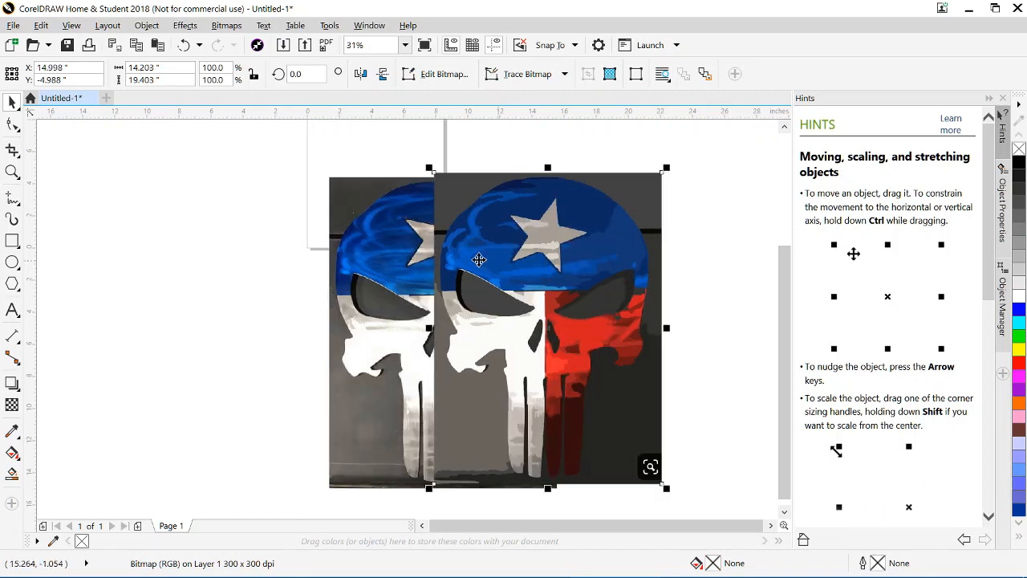
left_click(413, 248)
left_click_drag(489, 279, 426, 268)
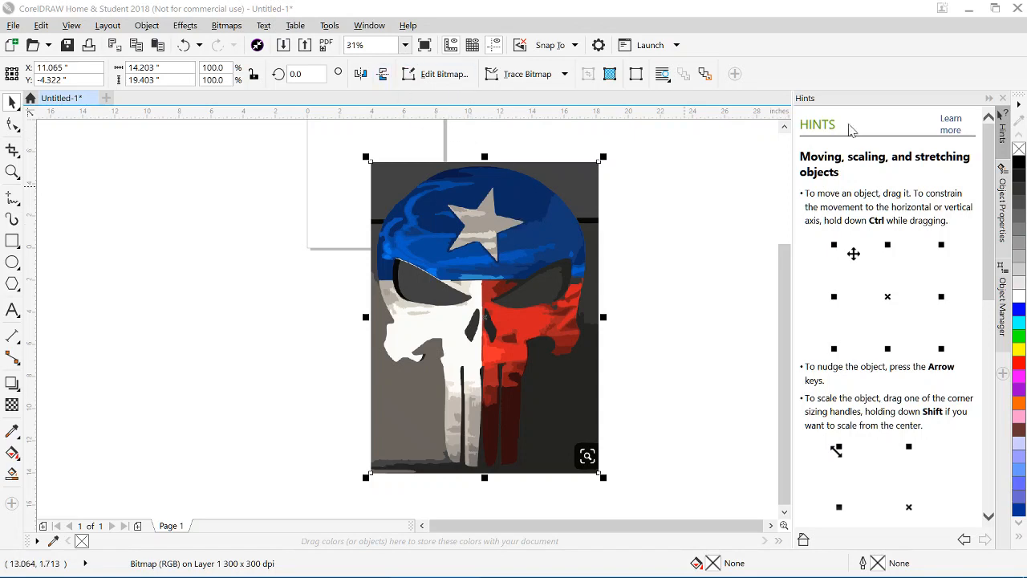
- Switch to Corel PHOTO-PAINT with the converted skull bitmap open for editing
left_click(969, 11)
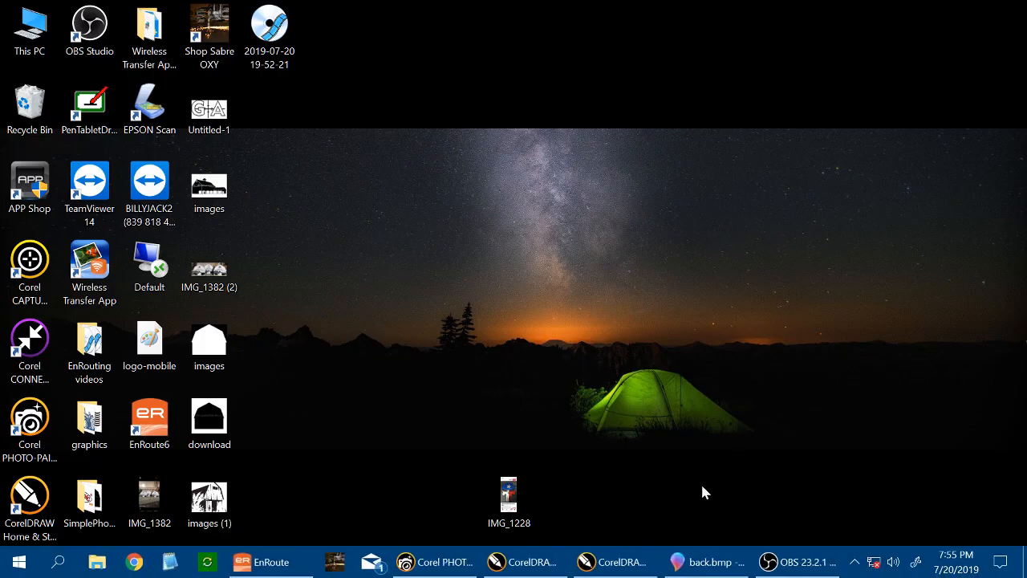
left_click(597, 563)
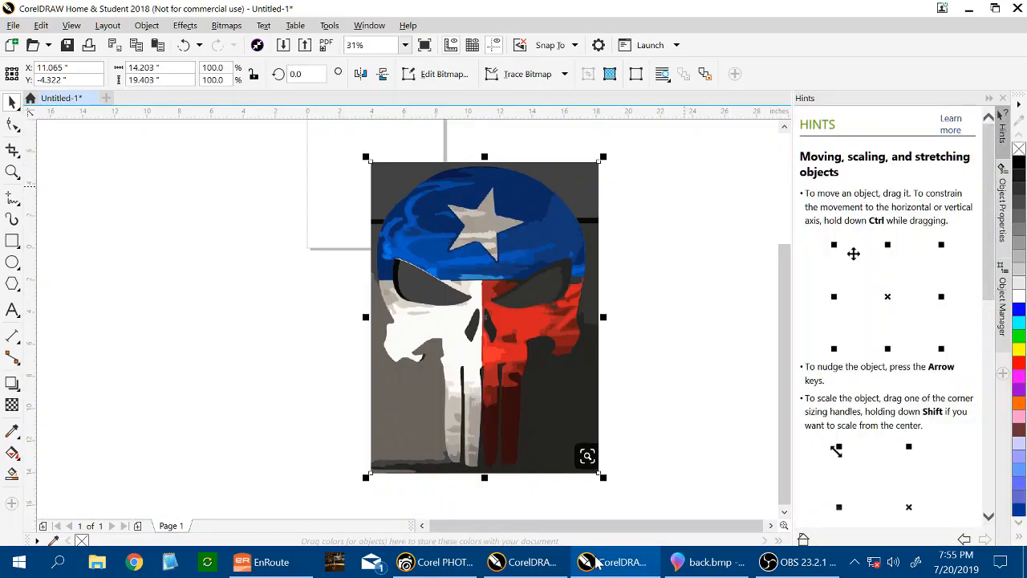
mouse_move(452, 569)
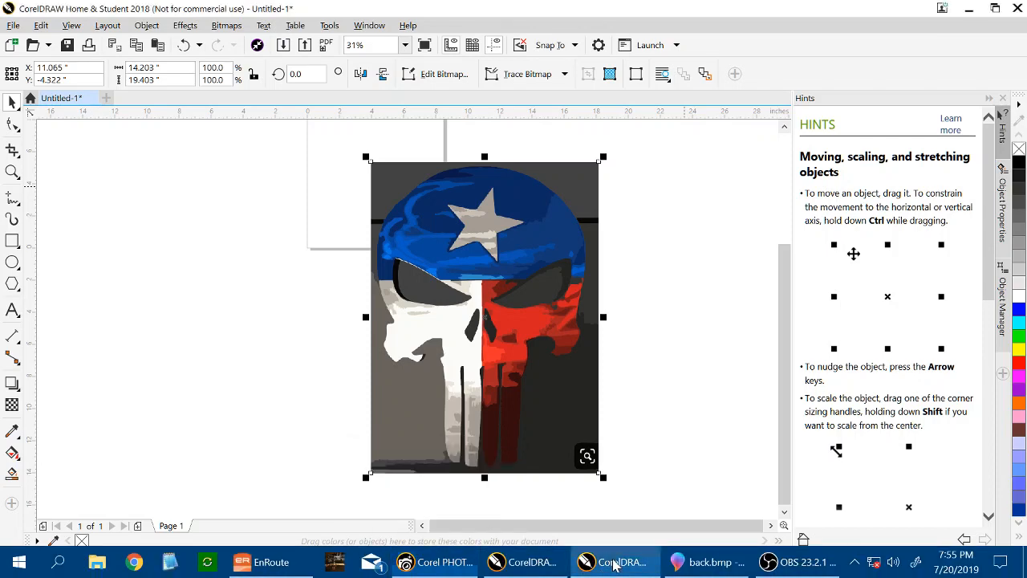
left_click(425, 561)
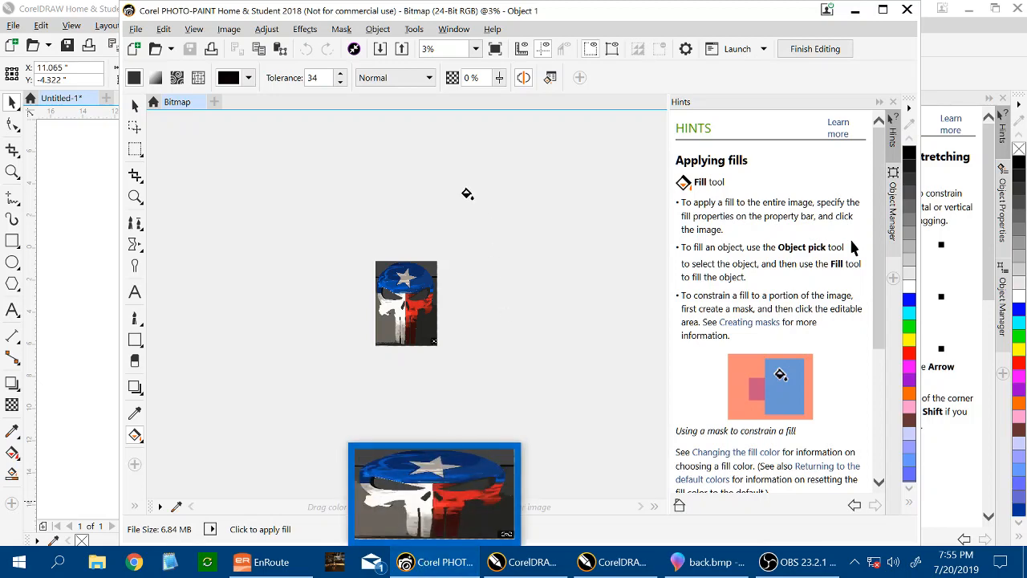
- Try to fill the dark background with near-white #FCF9F9 at tolerance 34, and undo the fill
scroll(409, 372, "up", 1)
scroll(402, 332, "up", 1)
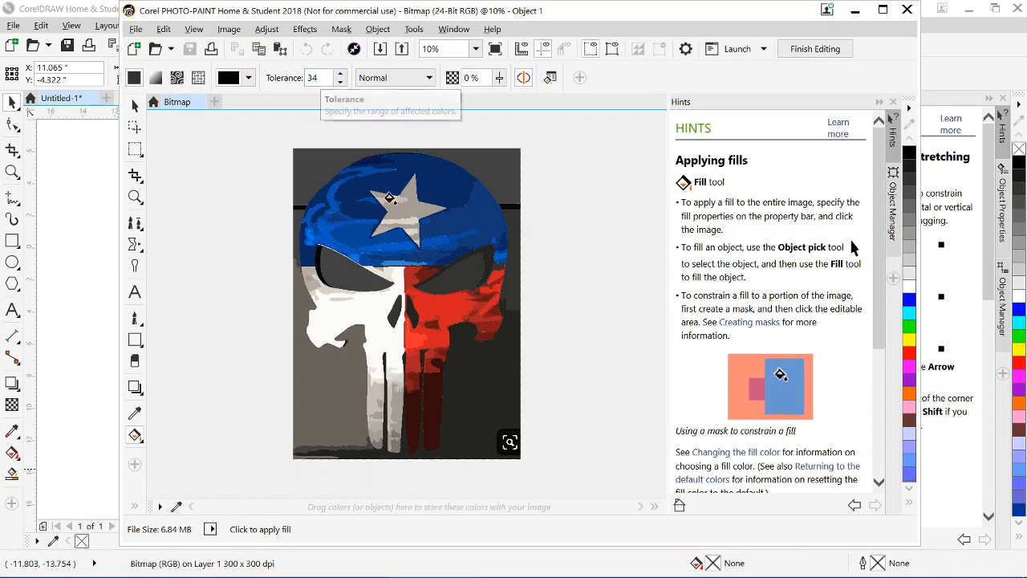
left_click(249, 78)
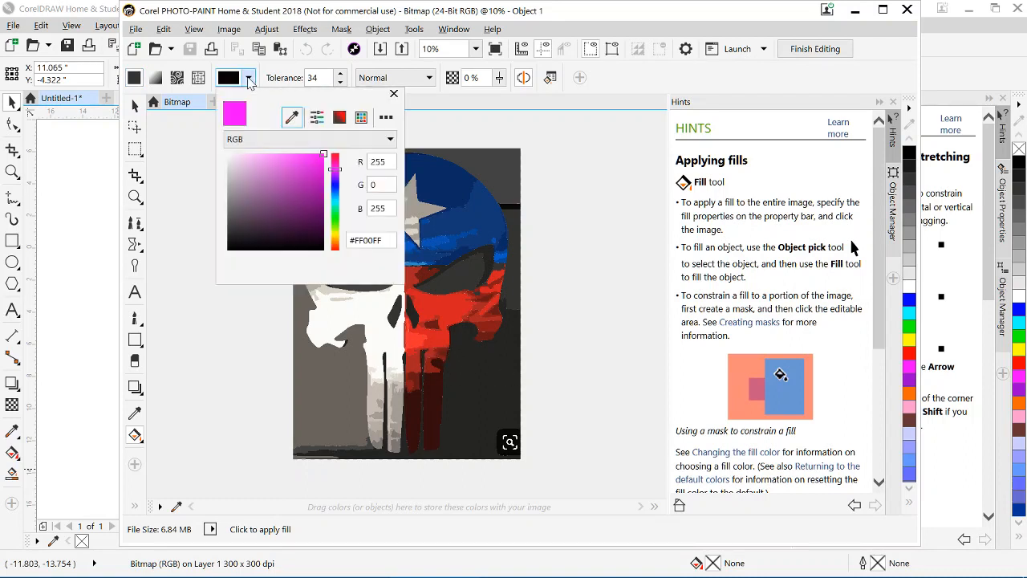
left_click(229, 157)
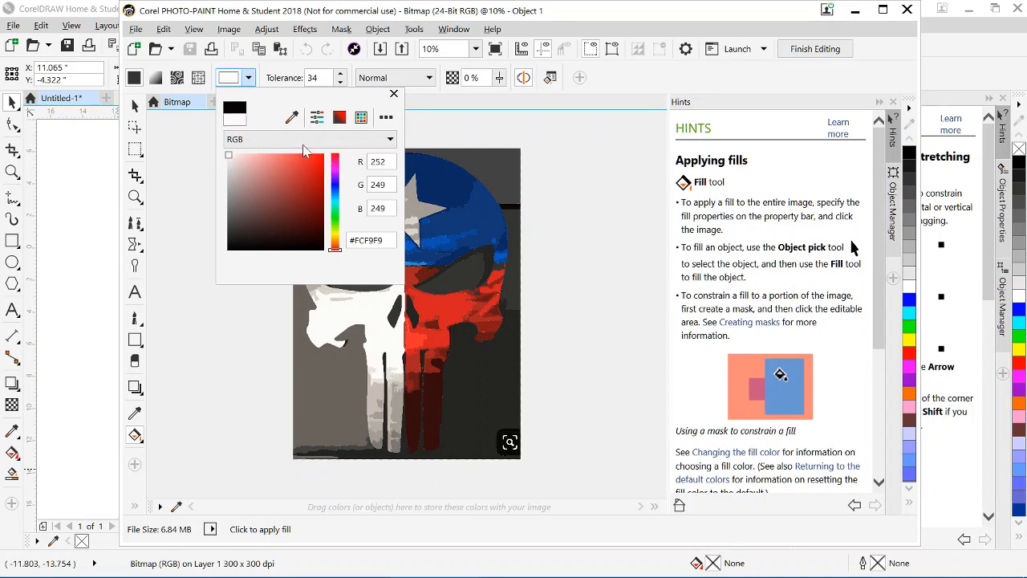
left_click(549, 143)
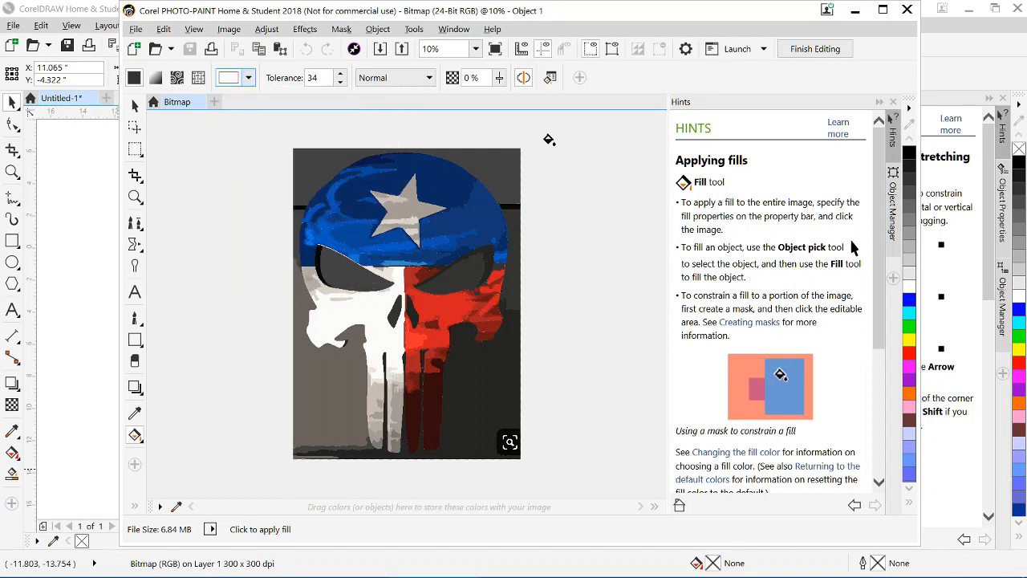
left_click(495, 159)
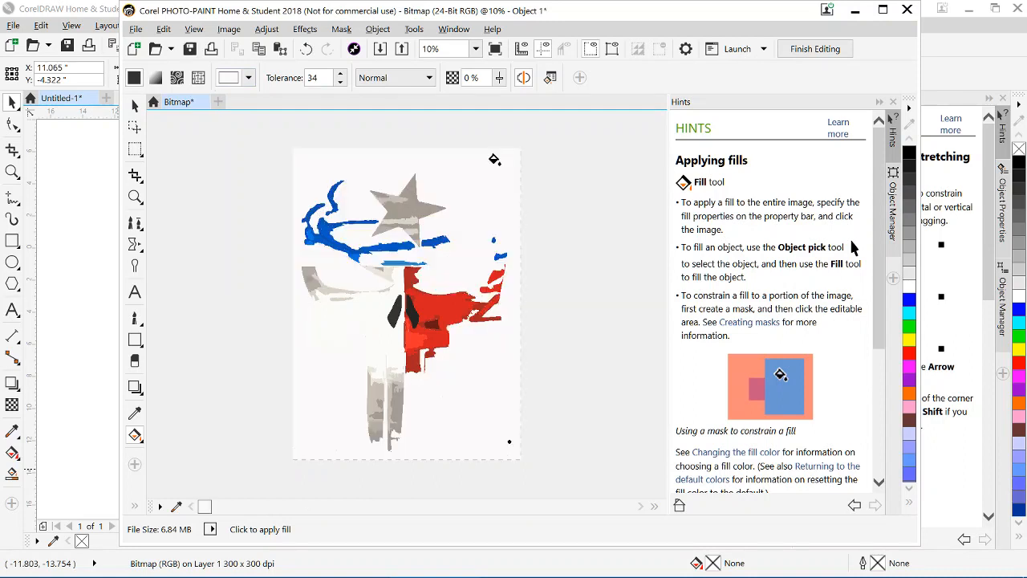
left_click(306, 49)
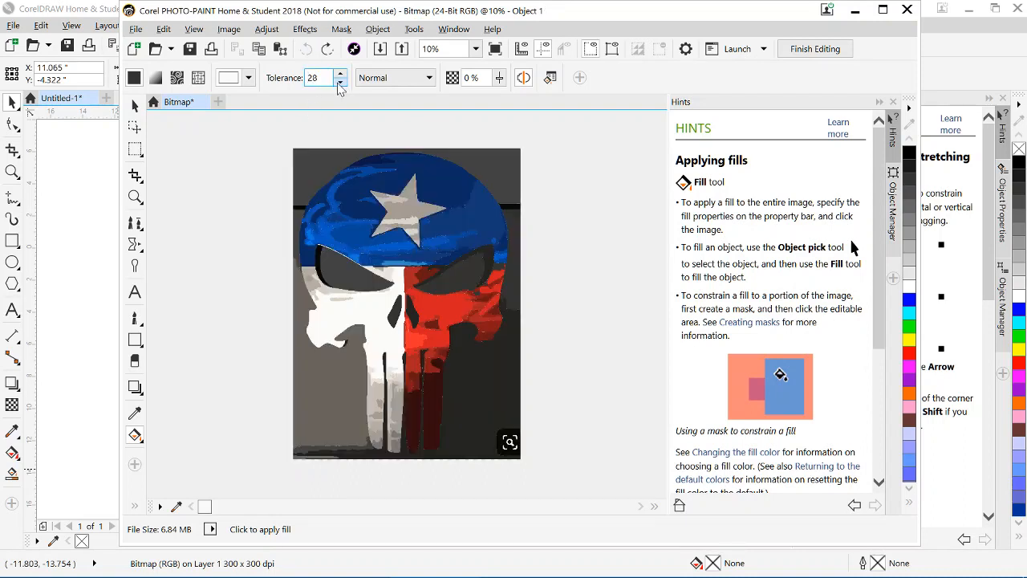
- Set the fill tolerance to 12 and fill the background above and right of the skull and the right eye near-white
left_click(340, 82)
left_click(340, 82)
left_click(484, 161)
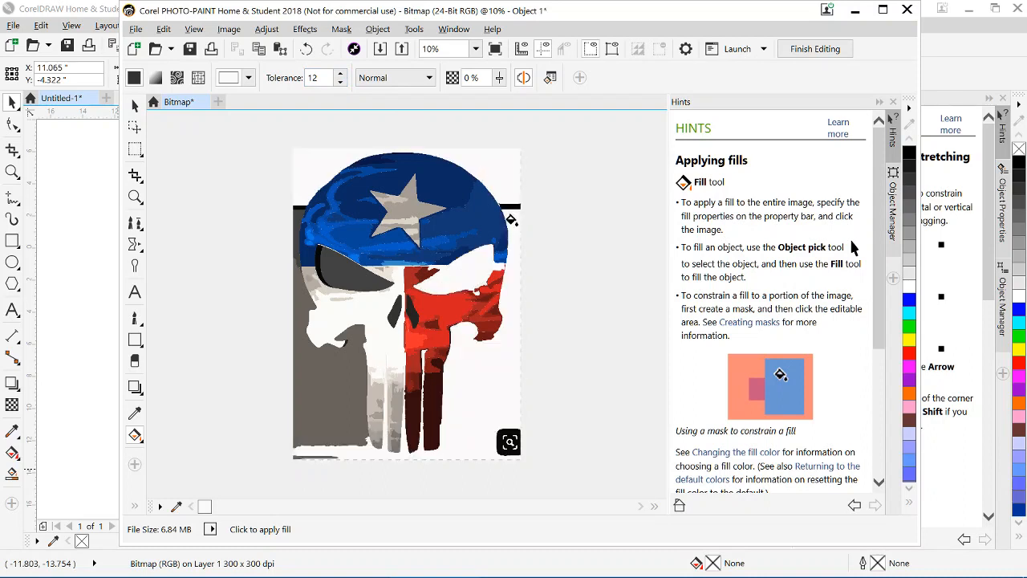
scroll(468, 319, "up", 2)
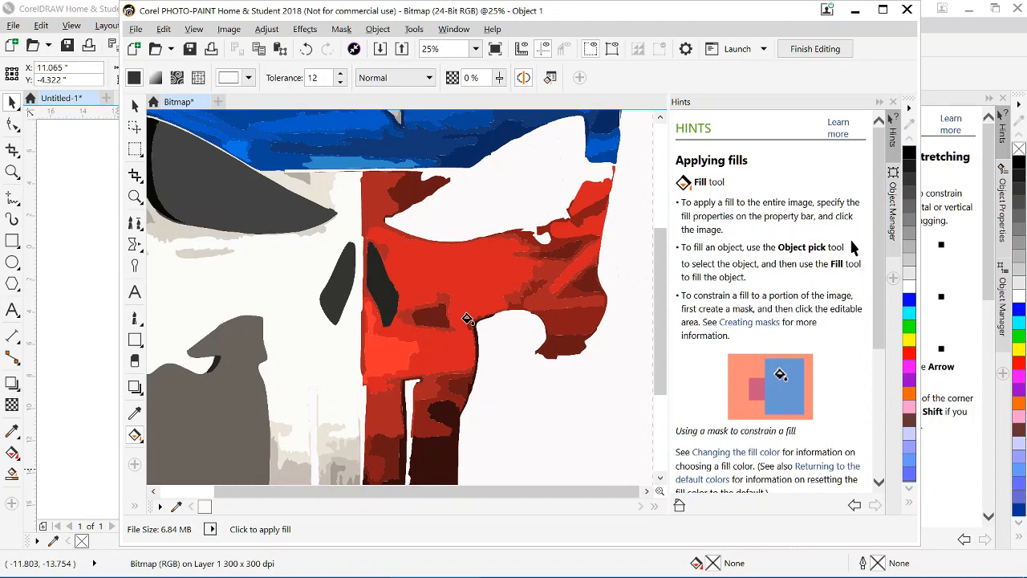
scroll(468, 320, "down", 2)
scroll(421, 326, "up", 1)
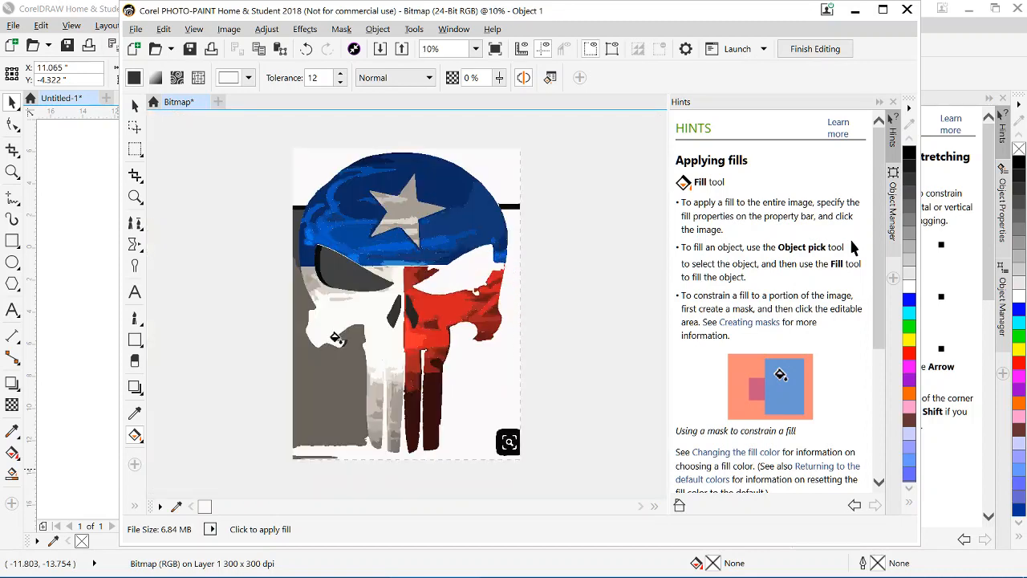
- Fill the left eye, the grey background left of the skull and the dark strip at the left edge near-white
scroll(309, 255, "up", 2)
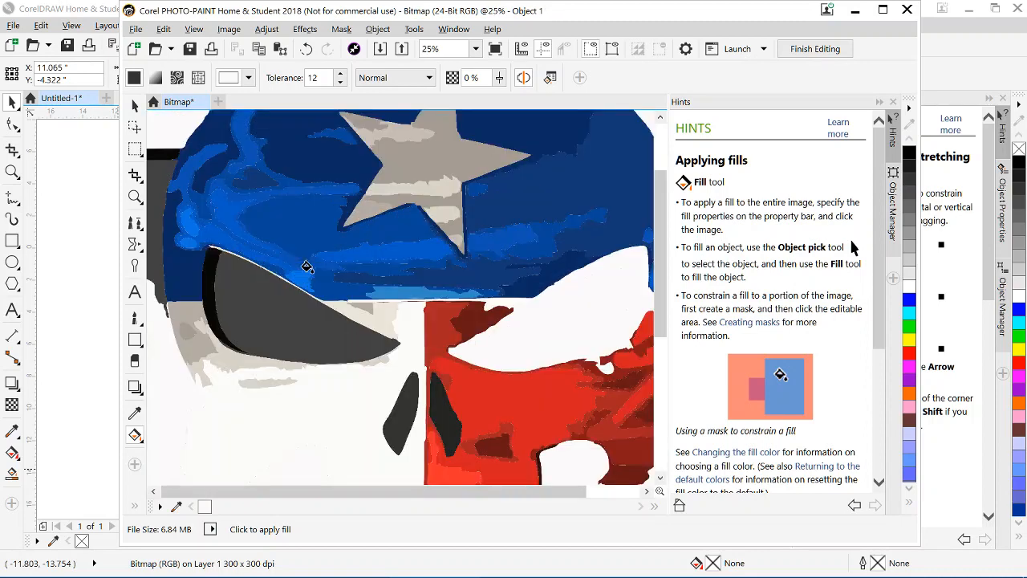
left_click(278, 324)
scroll(279, 324, "down", 2)
scroll(252, 288, "up", 1)
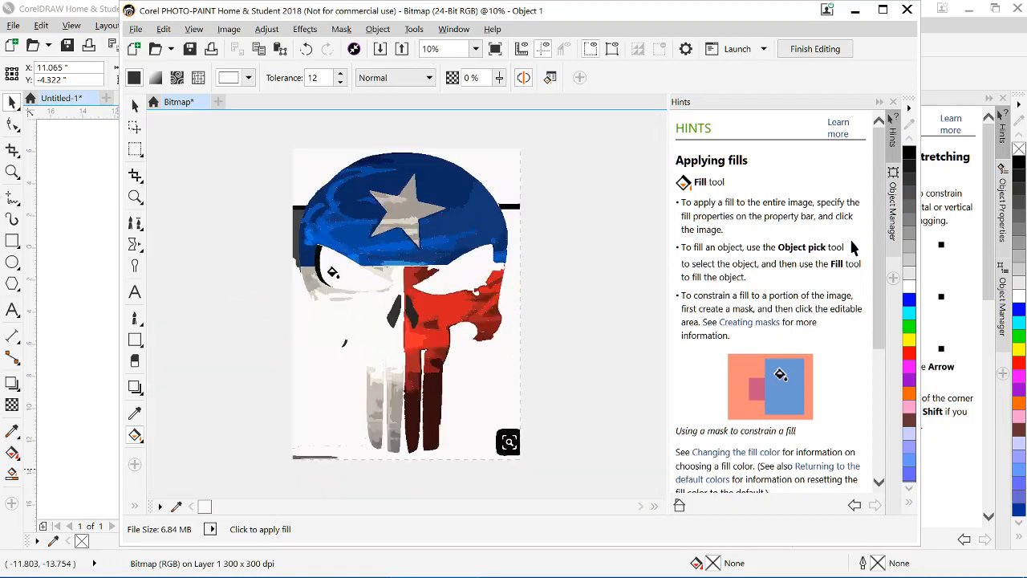
left_click(293, 215)
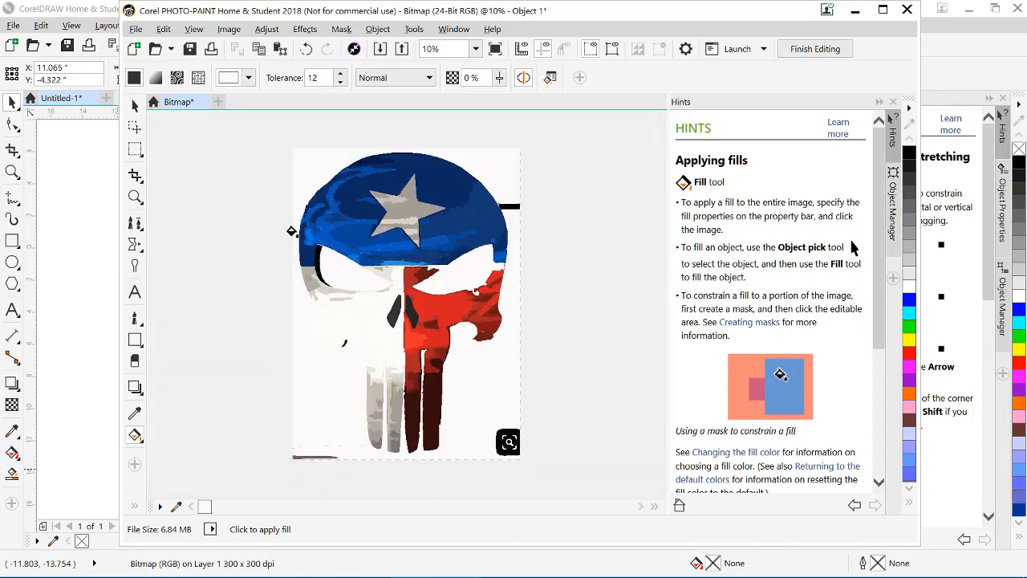
- Fill the black sliver in the left eye and the black bar right of the blue cap near-white
scroll(337, 271, "up", 3)
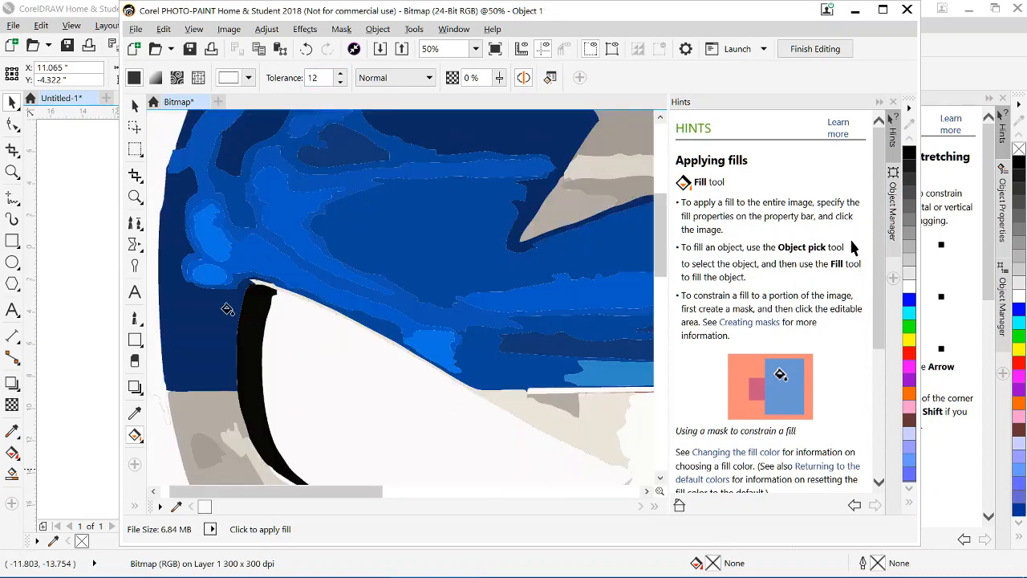
left_click(253, 303)
scroll(241, 312, "down", 5)
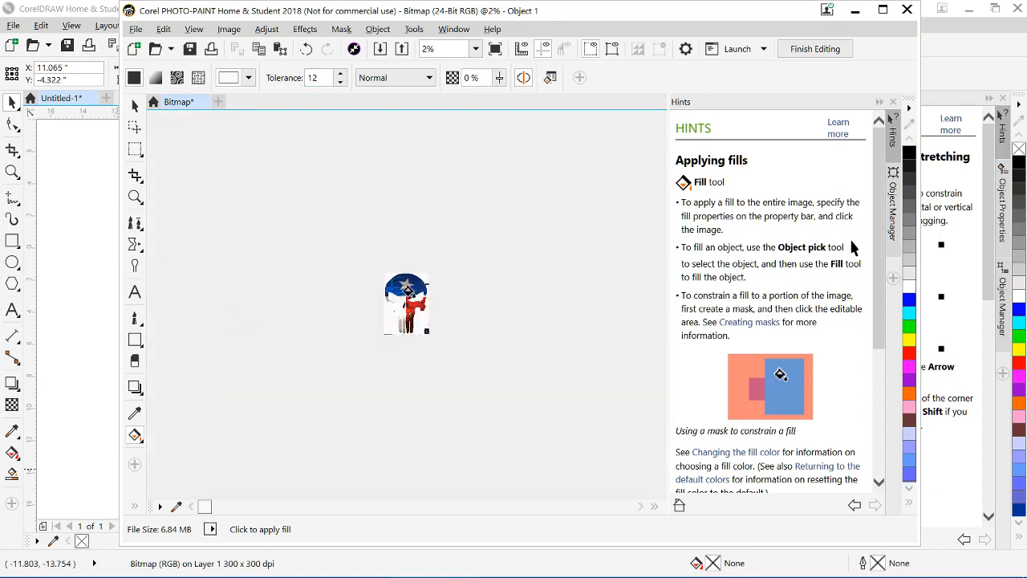
scroll(408, 290, "up", 5)
scroll(481, 264, "down", 2)
scroll(508, 401, "up", 3)
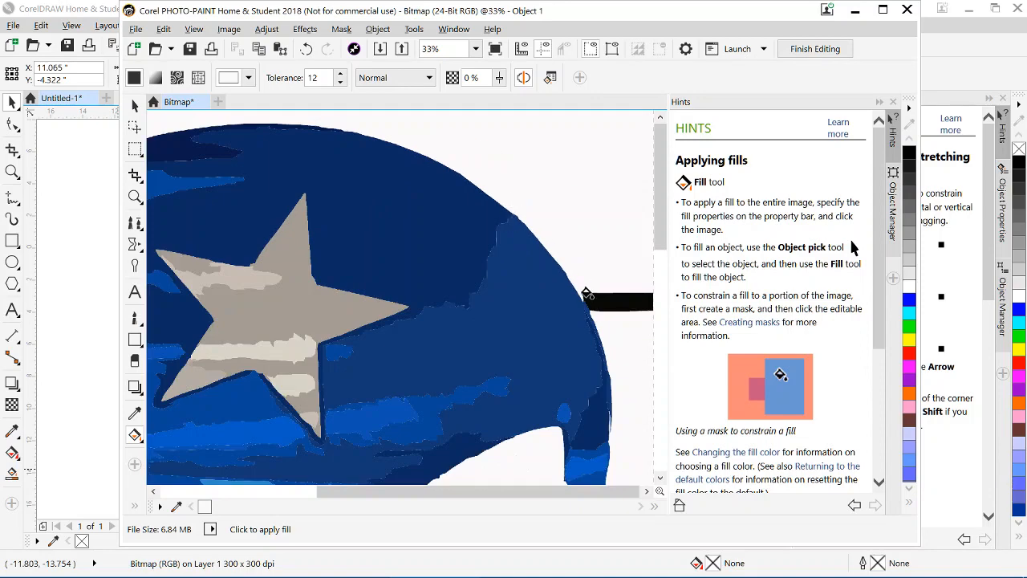
left_click(600, 295)
scroll(509, 190, "down", 4)
scroll(456, 314, "up", 3)
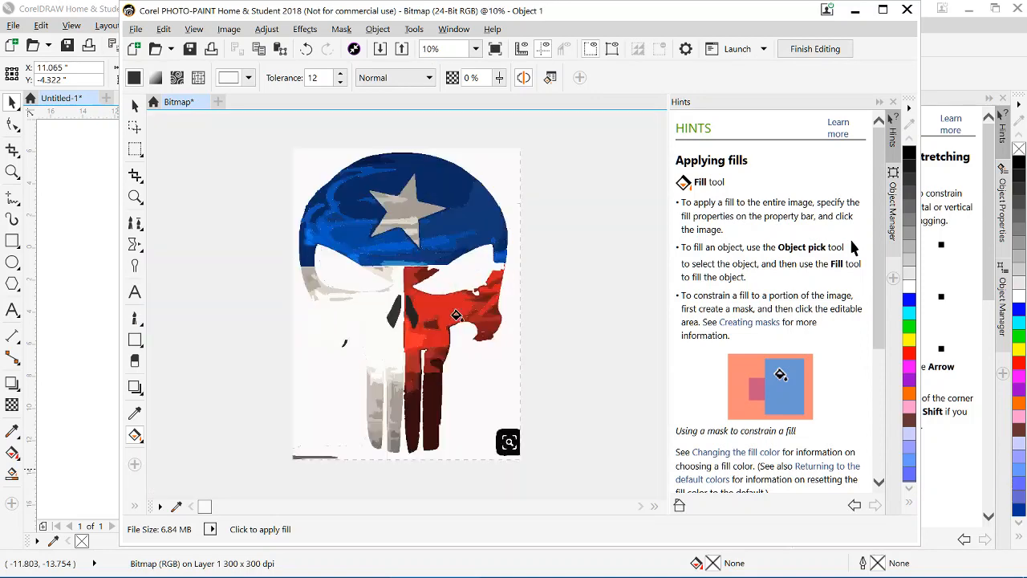
- Try filling the dark remnant beside the left cheek, and undo all the near-white fills on the bitmap
left_click(339, 337)
left_click(308, 50)
left_click(308, 50)
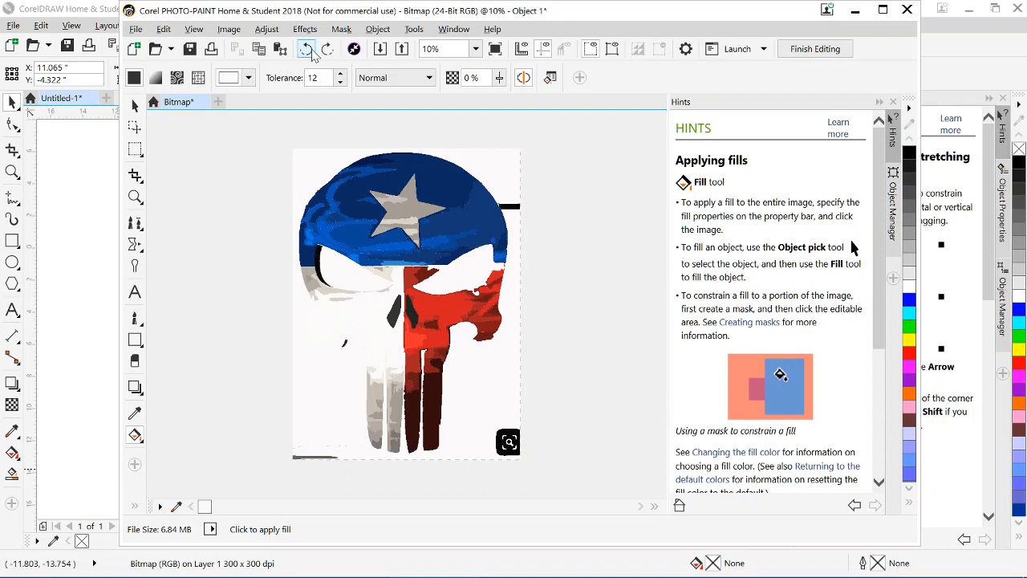
left_click(308, 50)
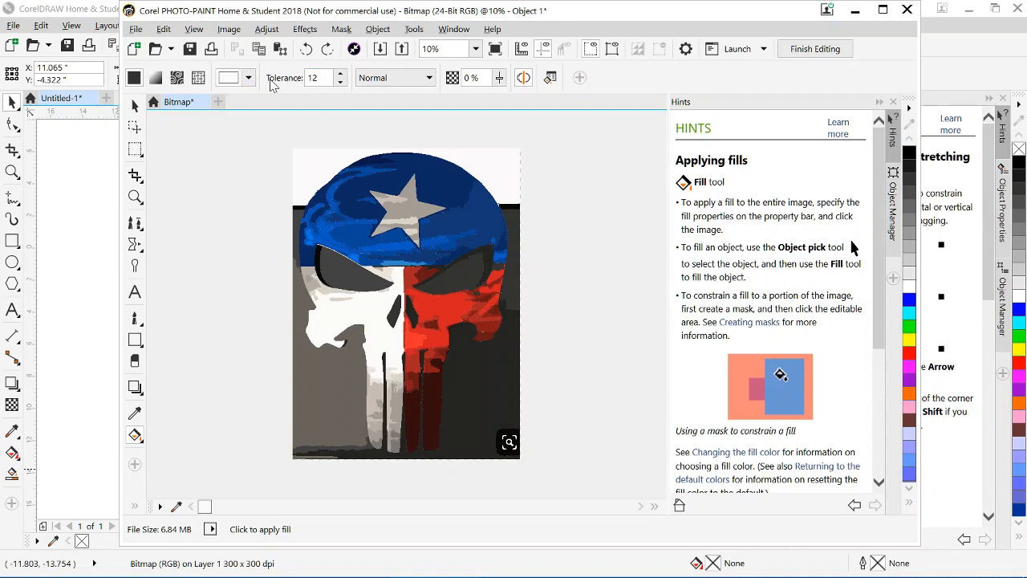
left_click(308, 51)
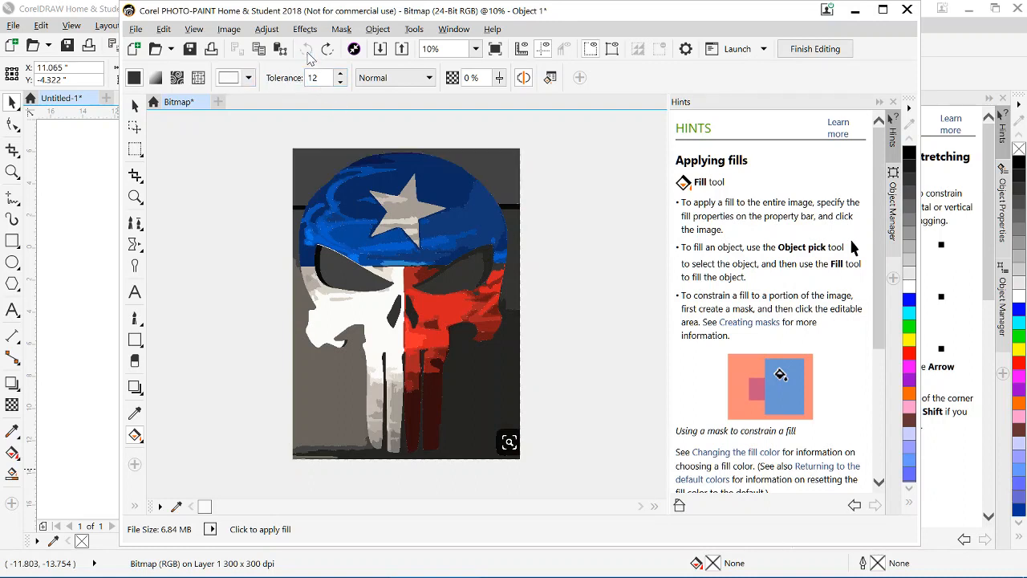
- Set the fill color to black with a tolerance of 20, and fill the white left side of the face and the blue cap
left_click(248, 77)
left_click(320, 250)
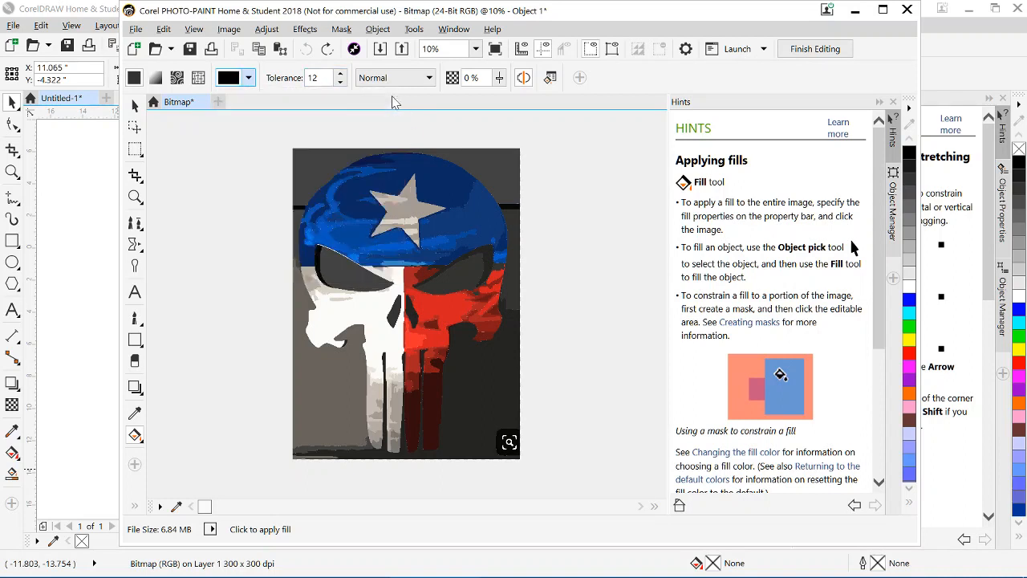
left_click(393, 94)
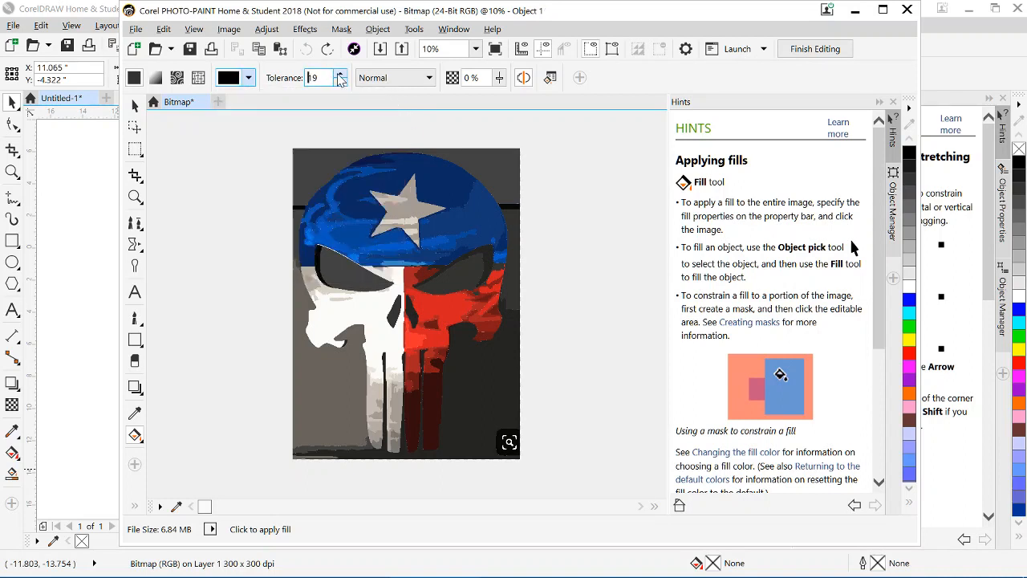
left_click(339, 73)
left_click(349, 313)
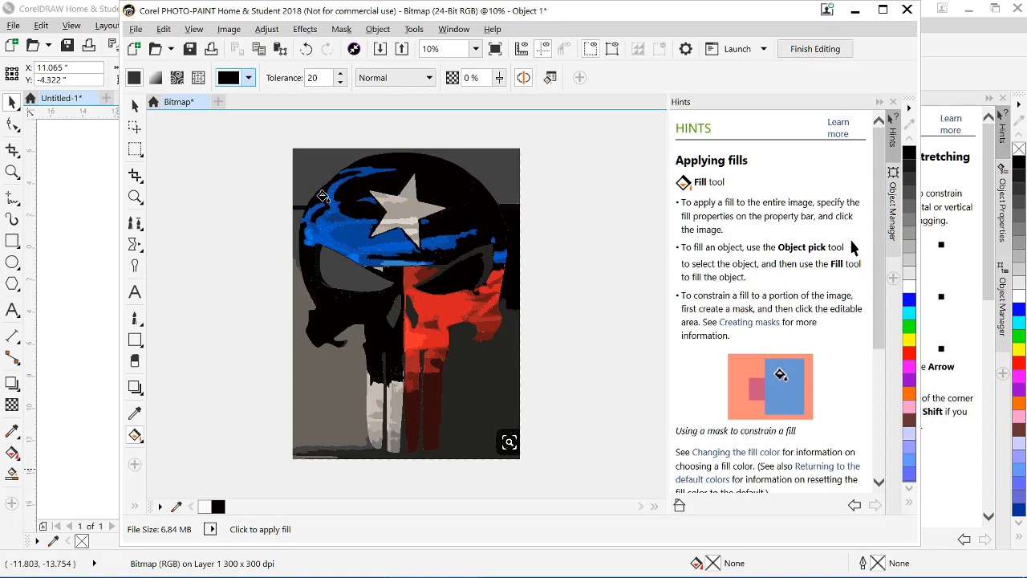
left_click(334, 227)
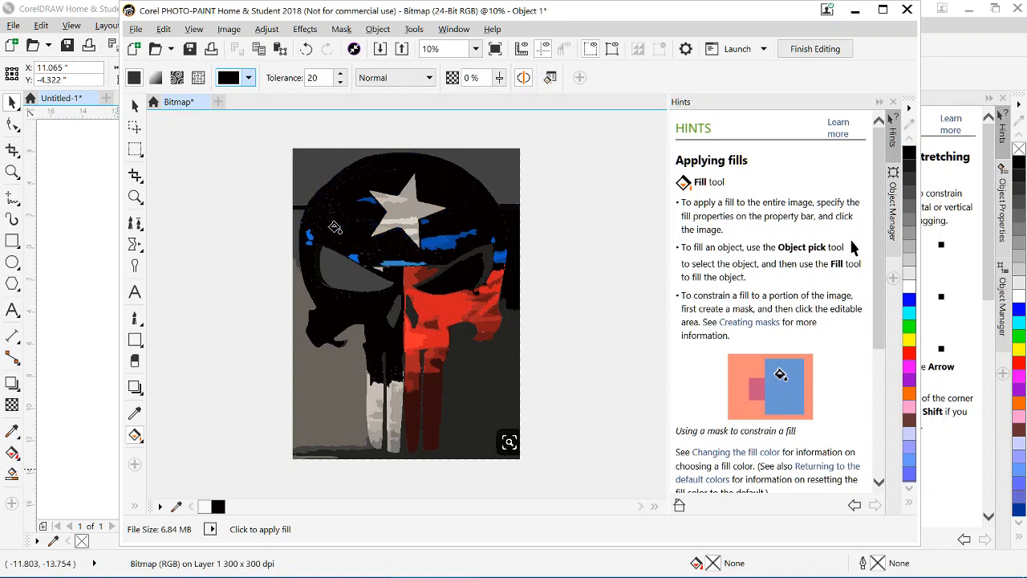
- Fill the left teeth and the red side of the face black, and undo the last fill that spread into the background
left_click(374, 402)
left_click(388, 399)
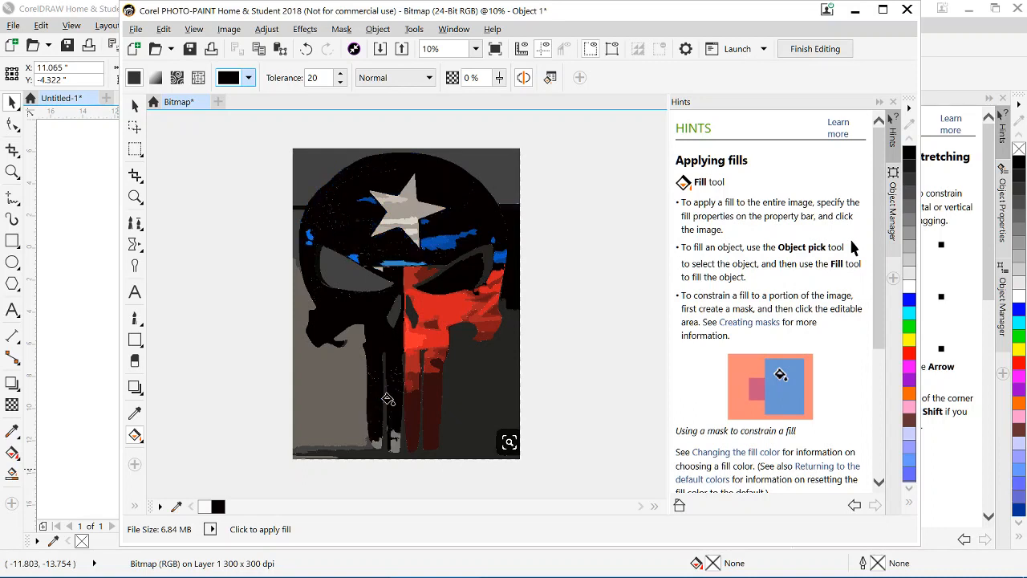
left_click(434, 310)
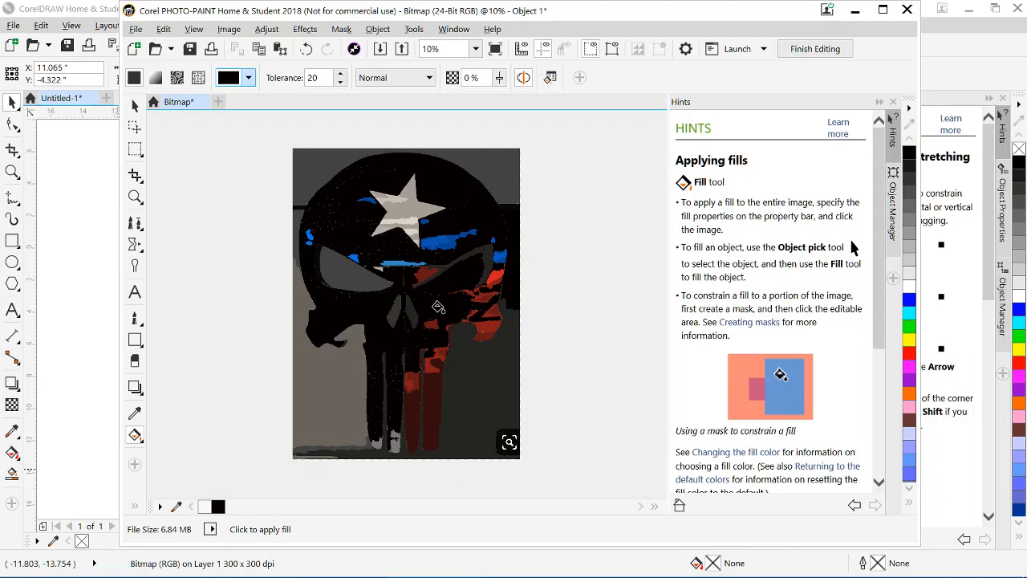
left_click(405, 261)
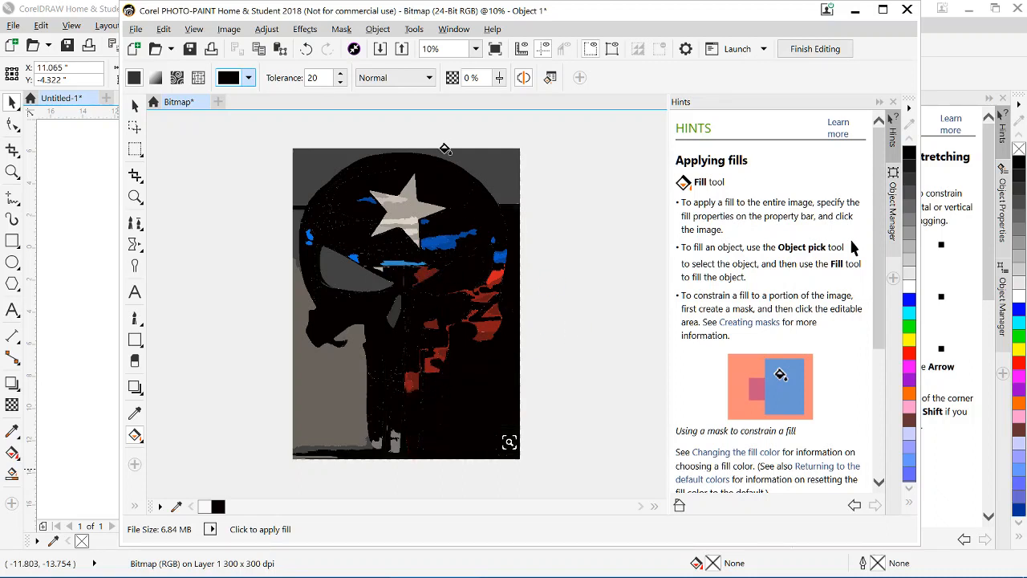
left_click(306, 49)
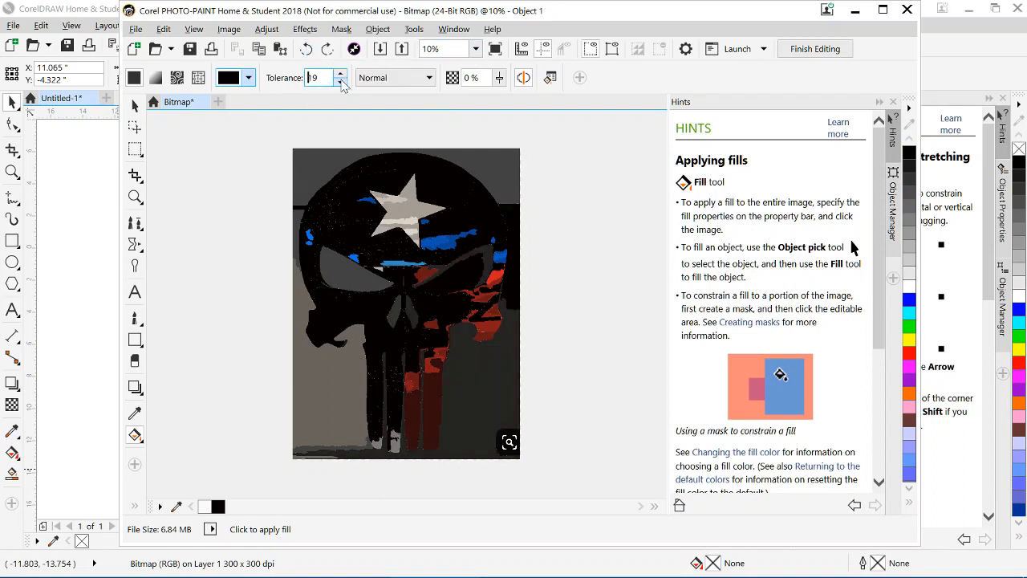
- Lower the fill tolerance to 6 and fill the dark red teeth on the right half of the skull black
left_click(342, 83)
left_click(342, 83)
left_click(342, 83)
left_click(342, 83)
left_click(306, 50)
left_click(342, 83)
left_click(342, 83)
left_click(342, 83)
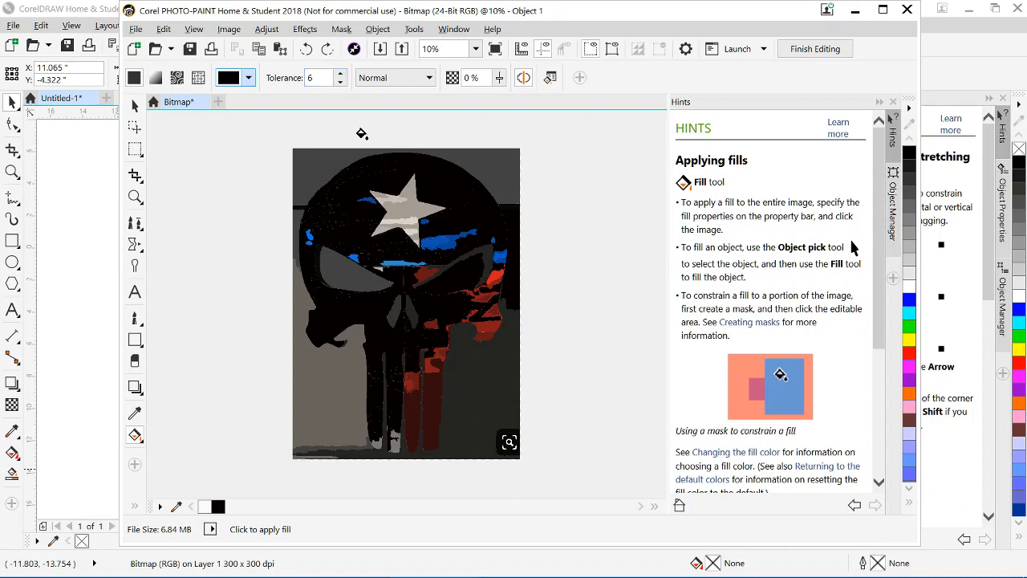
left_click(425, 365)
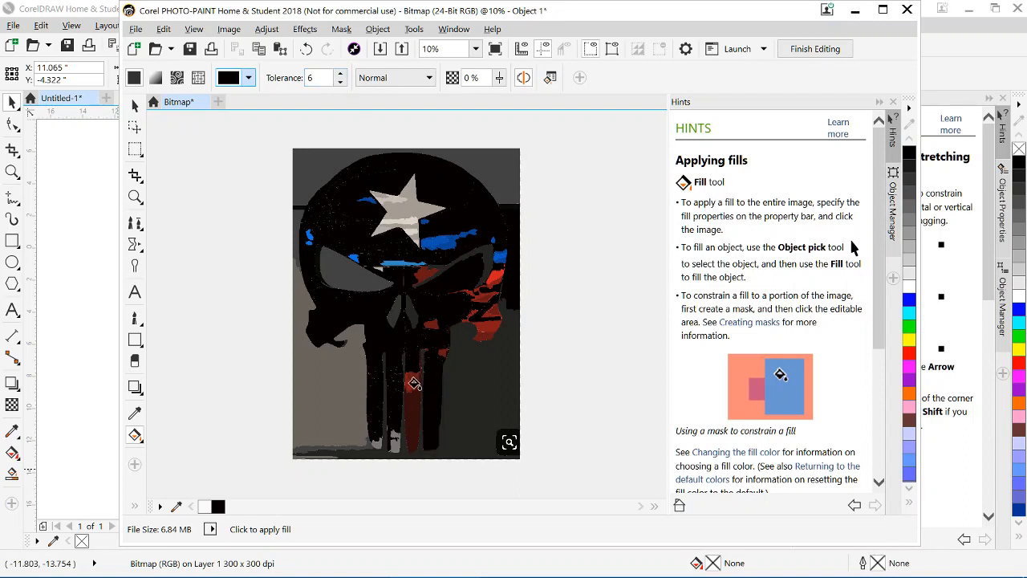
left_click(403, 394)
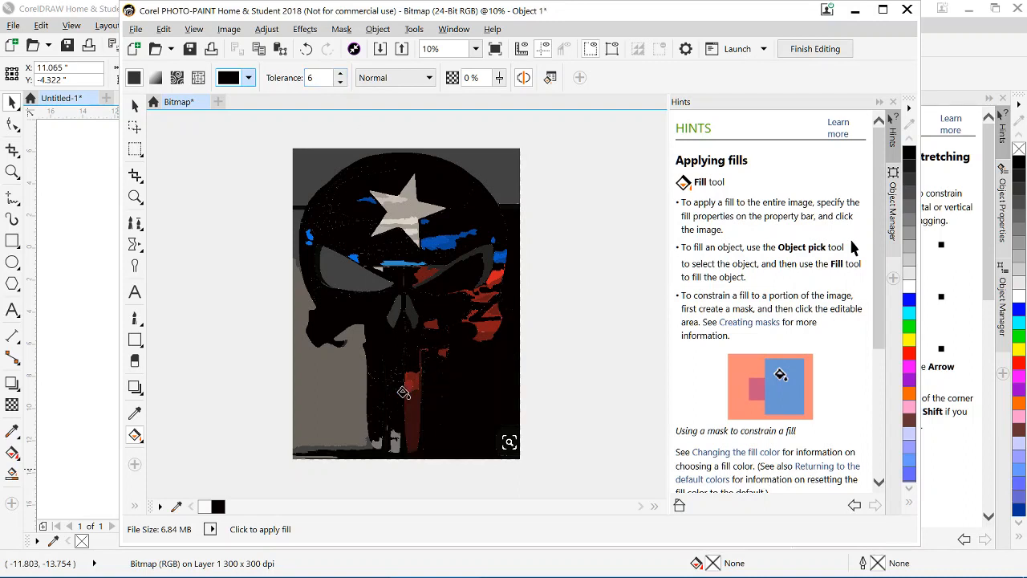
left_click(306, 49)
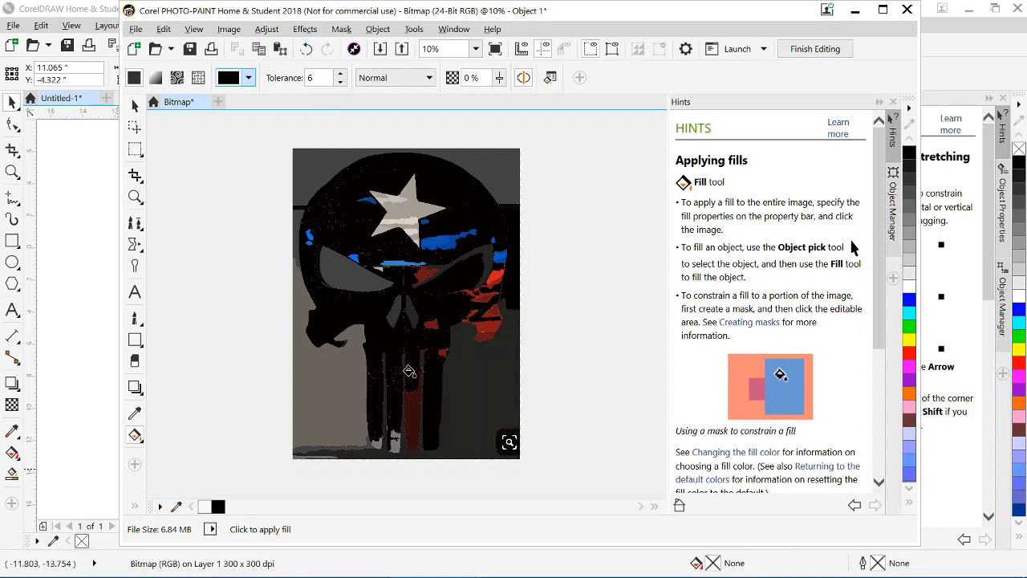
left_click(410, 401)
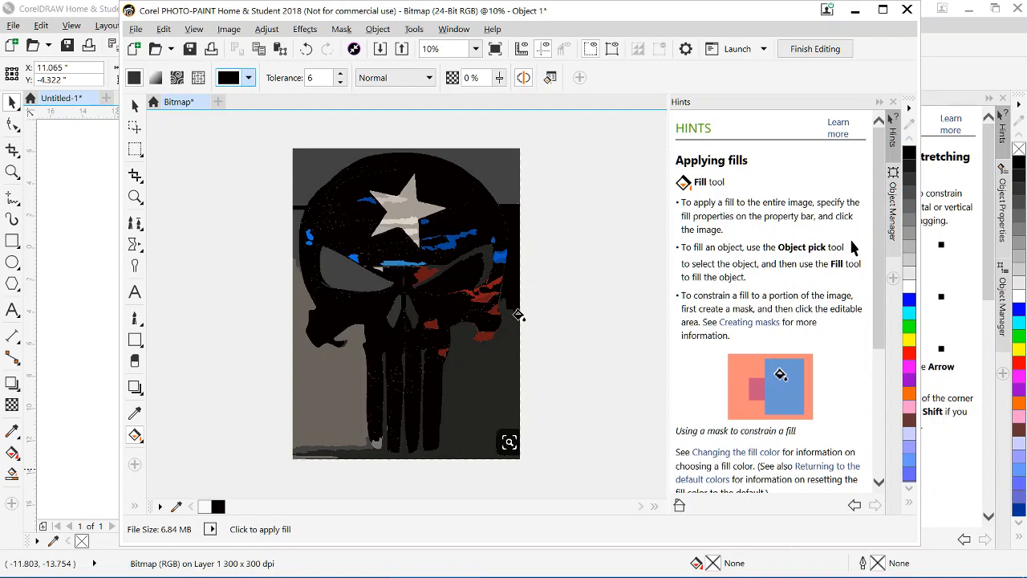
- Set the fill color to near-white #FCF9F9 and fill the background above the skull and beside the left teeth
left_click(248, 77)
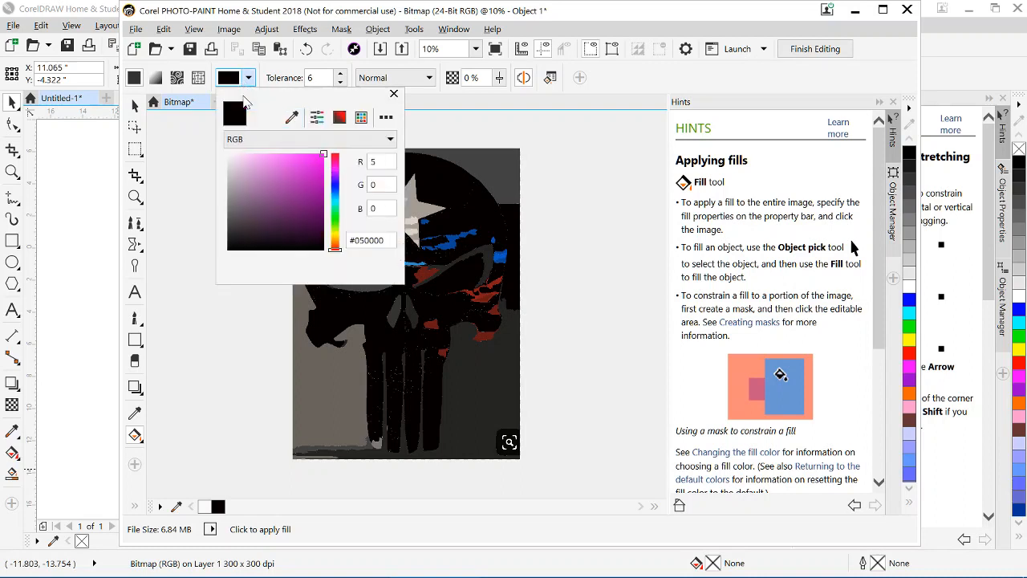
left_click(230, 155)
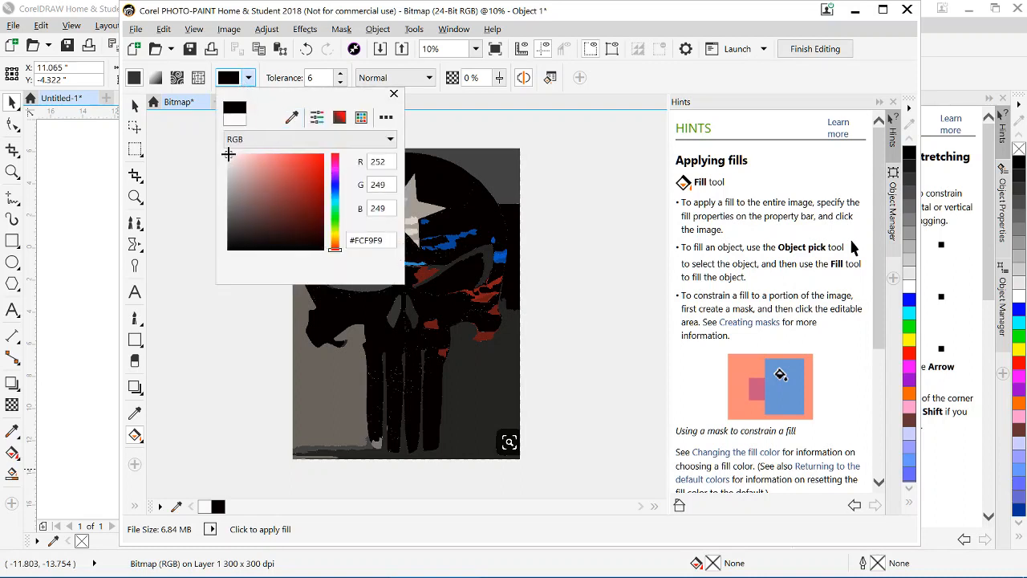
left_click(392, 95)
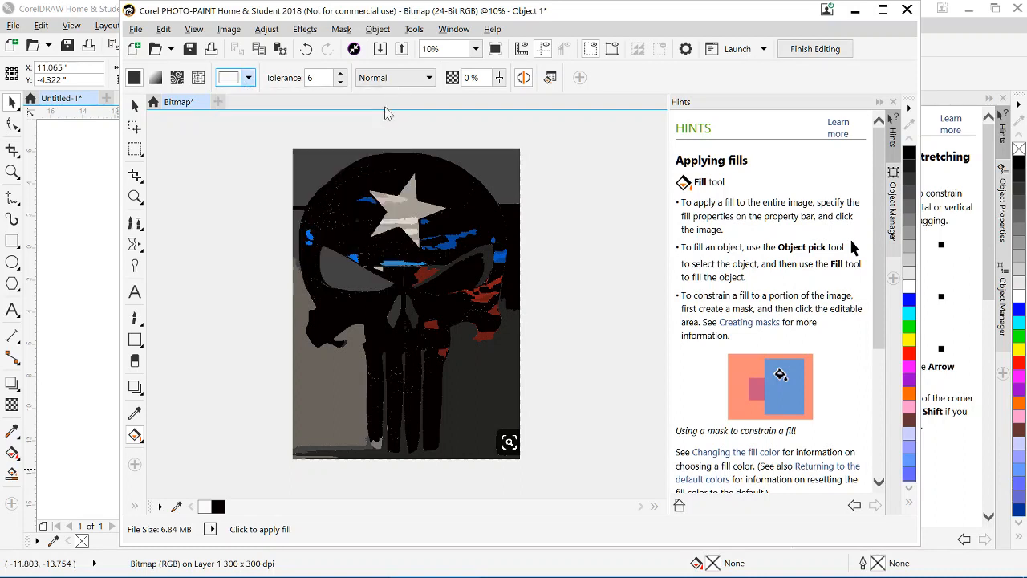
left_click(308, 158)
left_click(333, 411)
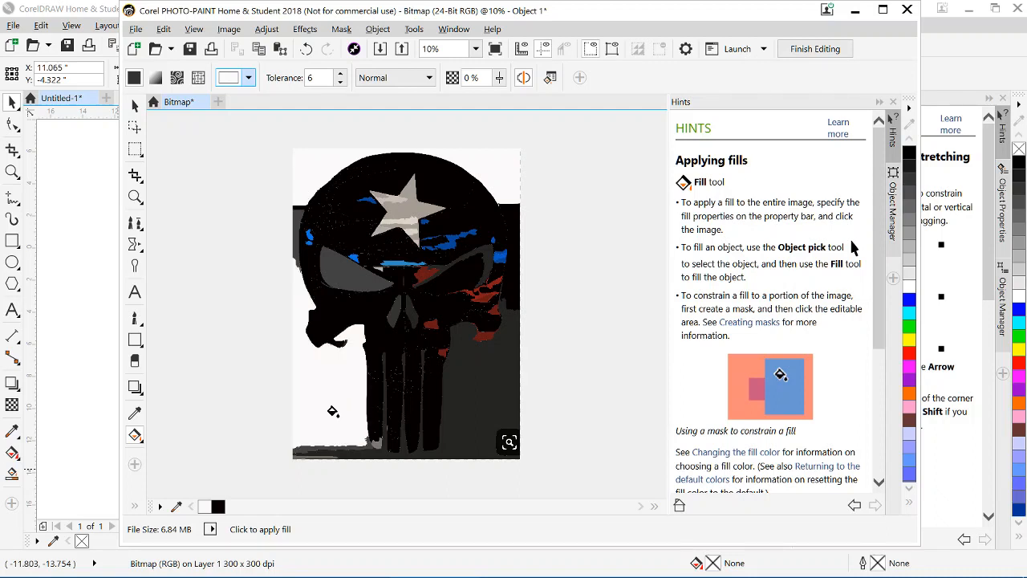
- Fill the left eye near-white and undo the last fill that spread over the skull
left_click(365, 277)
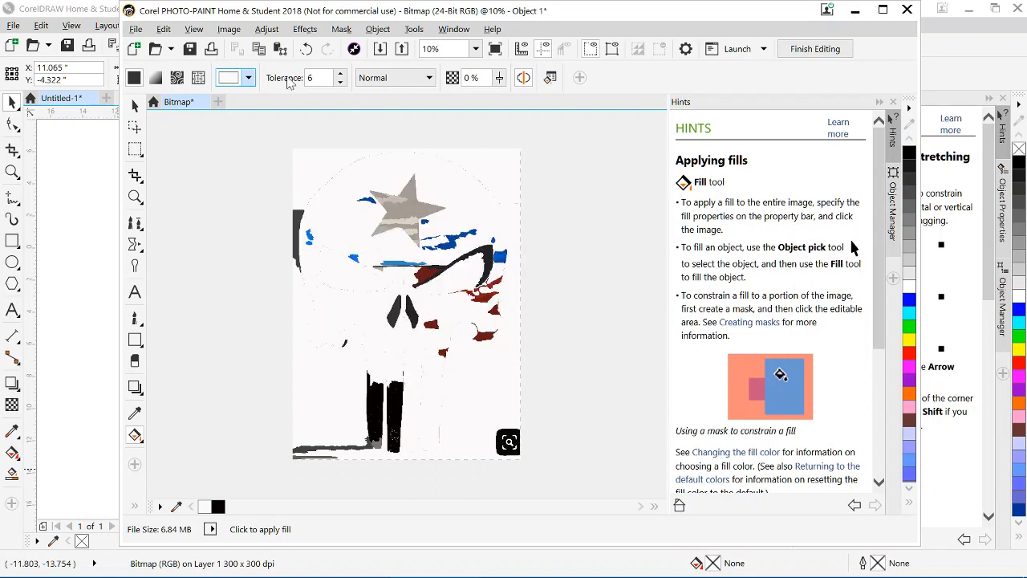
left_click(306, 49)
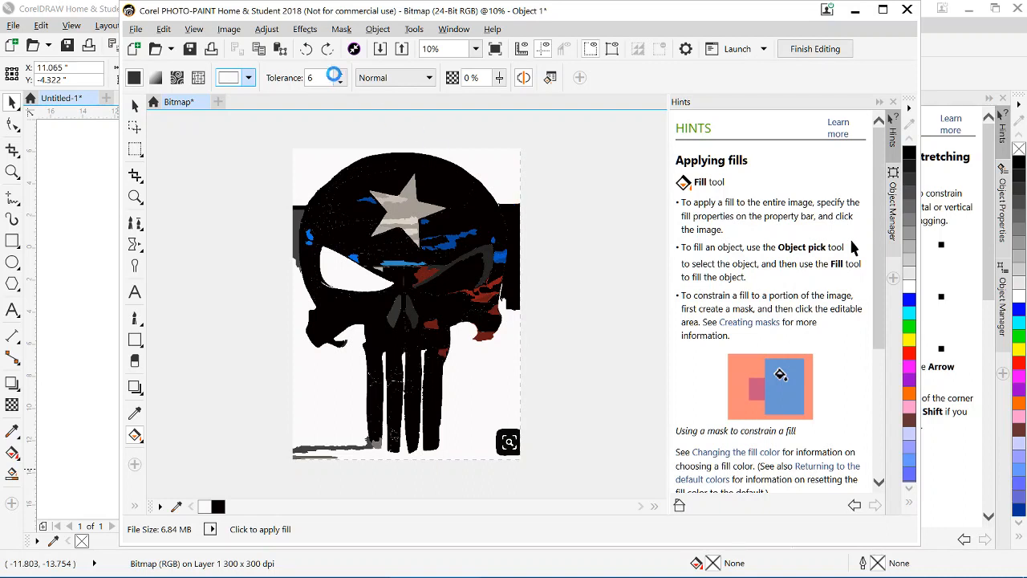
left_click(308, 49)
- Finish editing in PHOTO-PAINT and save the changes to the bitmap, returning to CorelDRAW
left_click(815, 49)
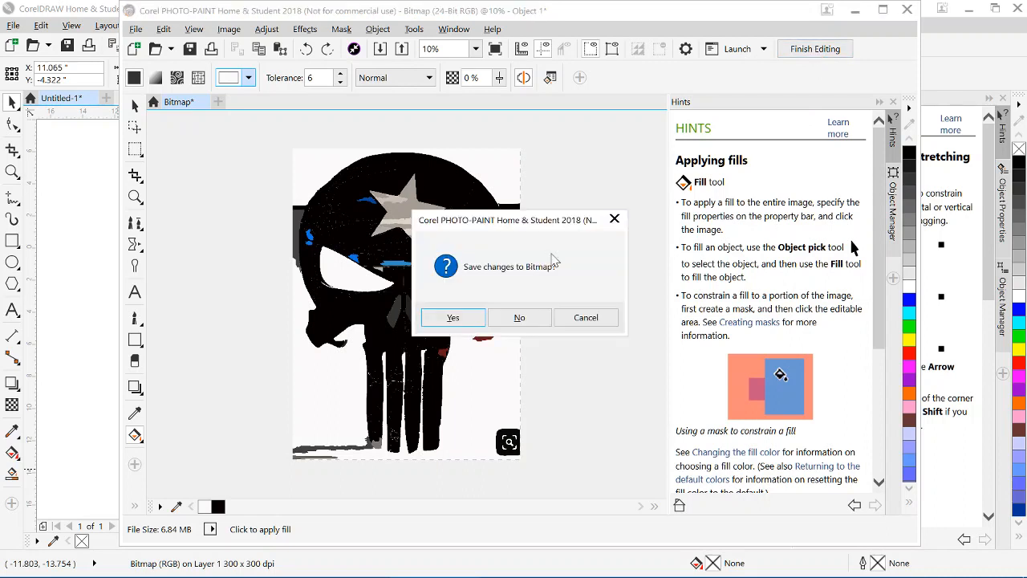
left_click(452, 317)
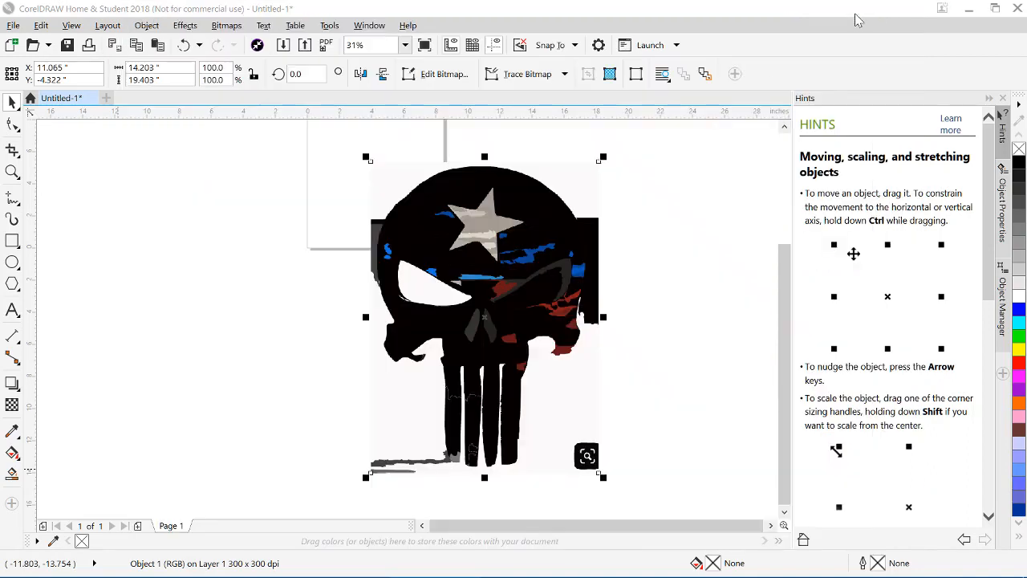
left_click(855, 10)
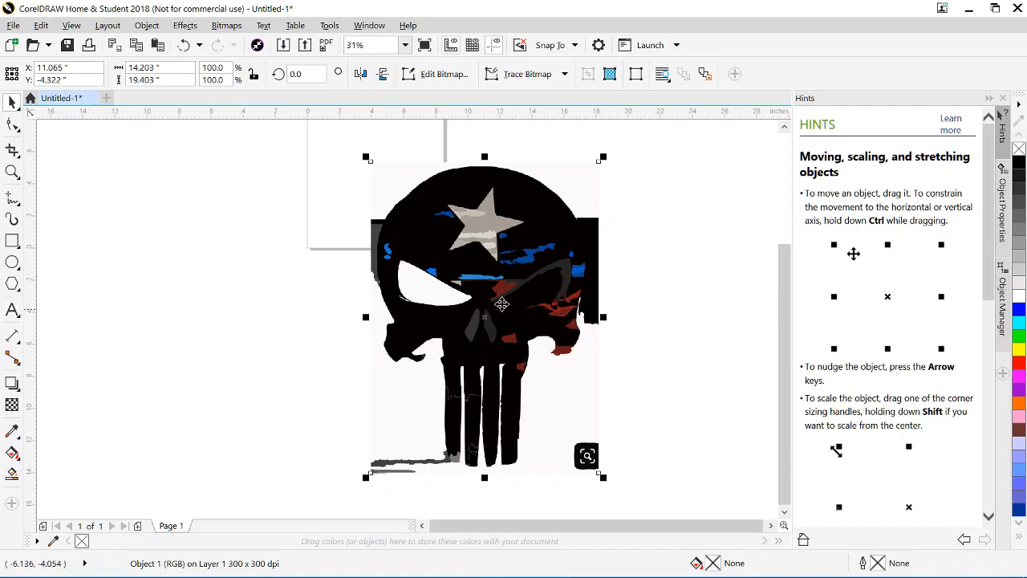
- Move the edited skull bitmap off to the left of the page
scroll(501, 303, "down", 1)
left_click_drag(569, 317, 399, 306)
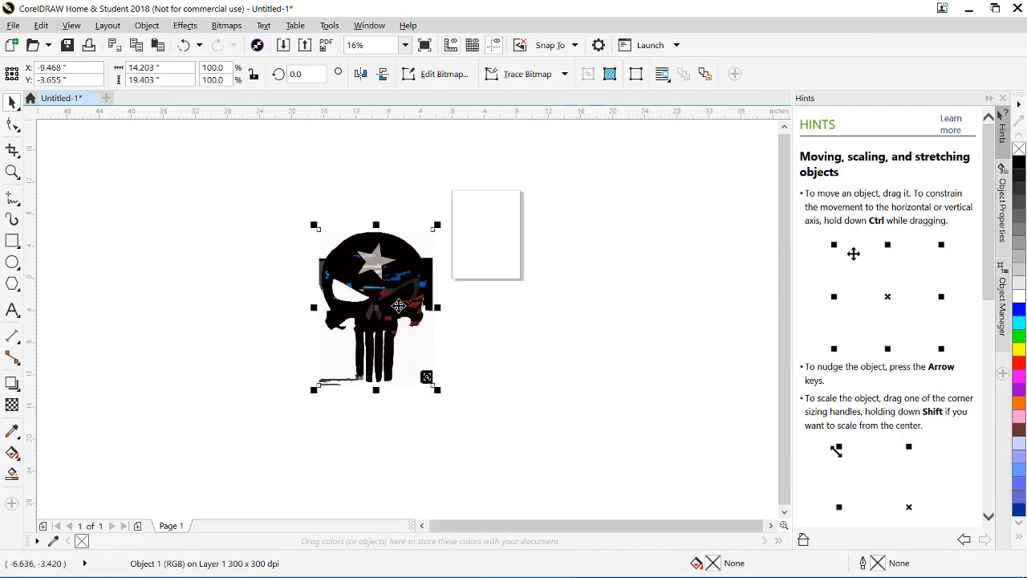
scroll(399, 305, "up", 1)
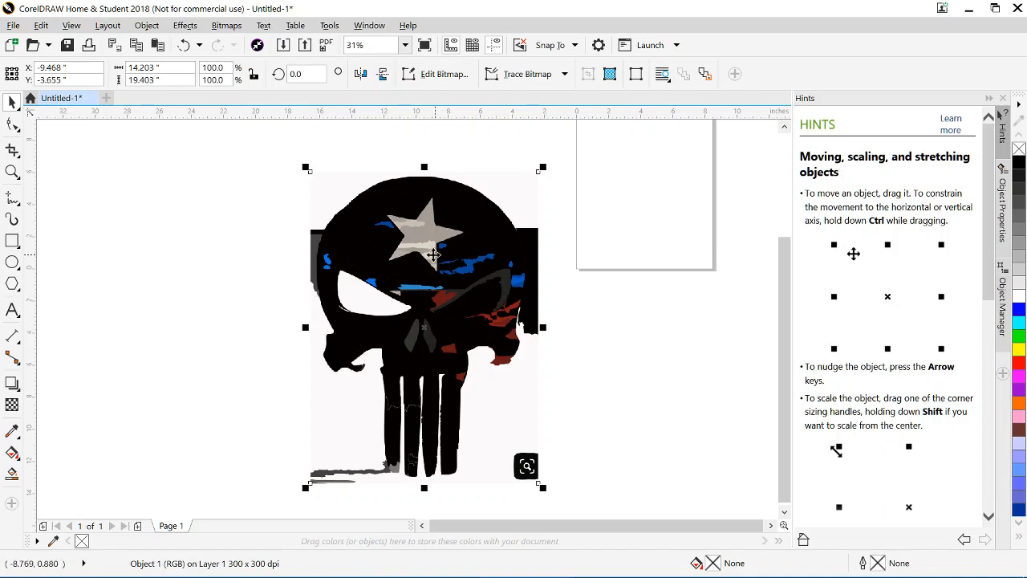
- Trace the skull bitmap as an outline of type Line art, reducing the bitmap and accepting the default trace settings
left_click(433, 255)
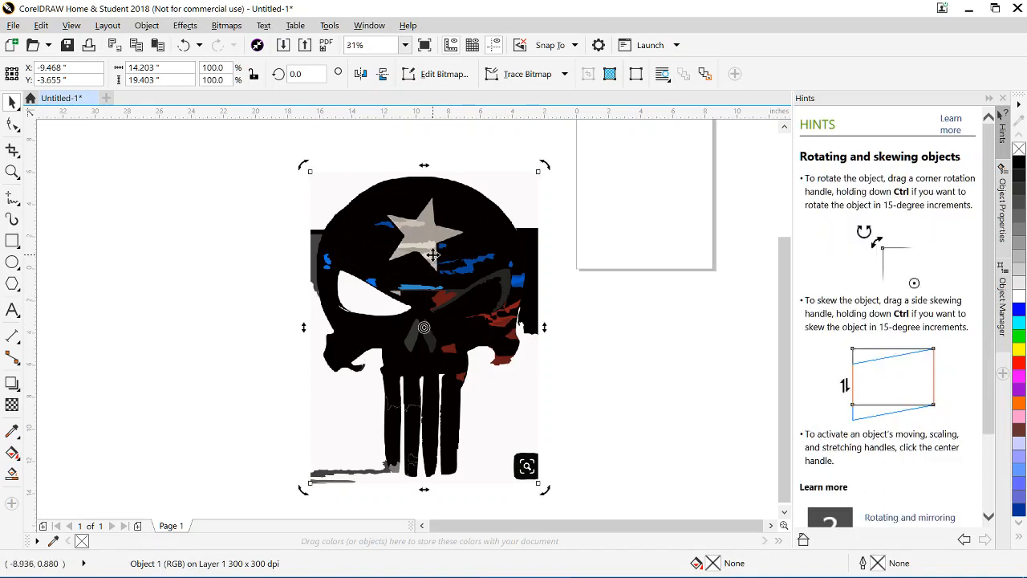
left_click(546, 77)
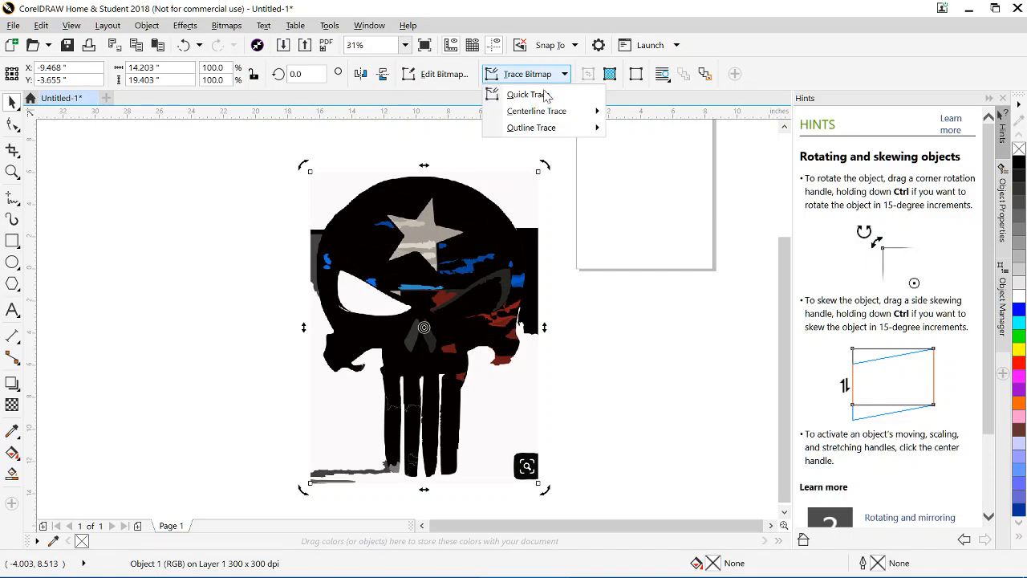
mouse_move(545, 130)
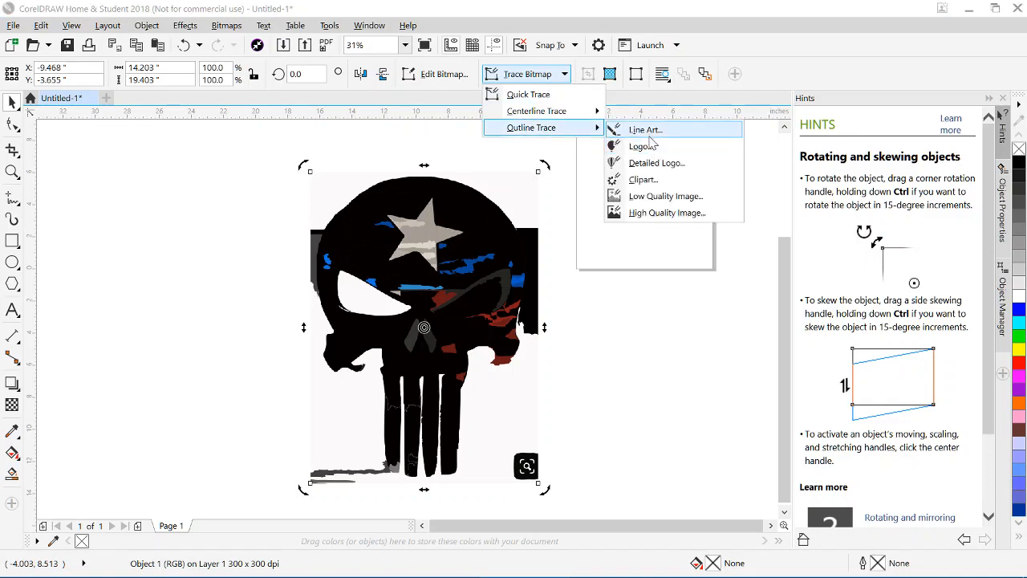
left_click(646, 130)
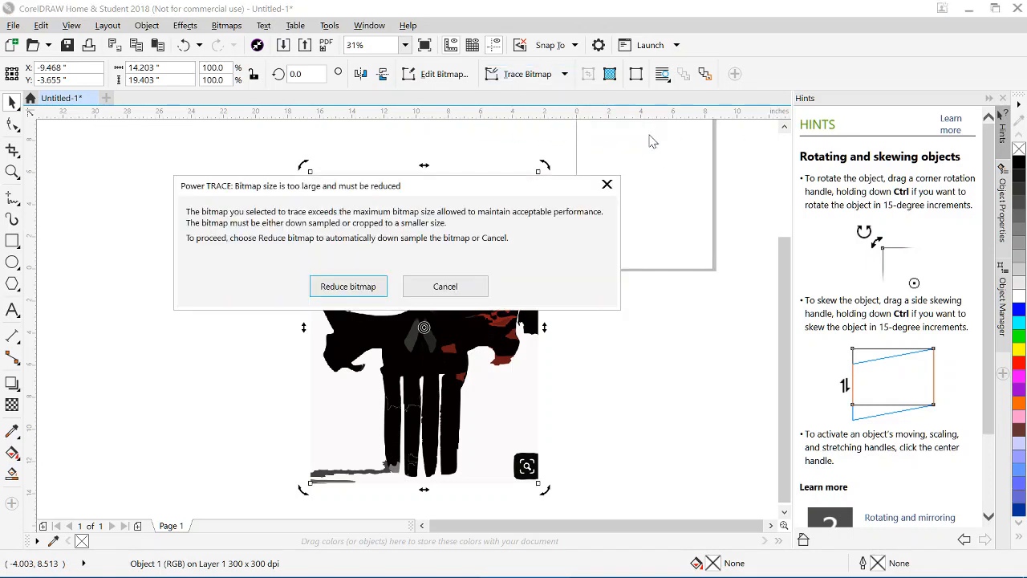
left_click(341, 287)
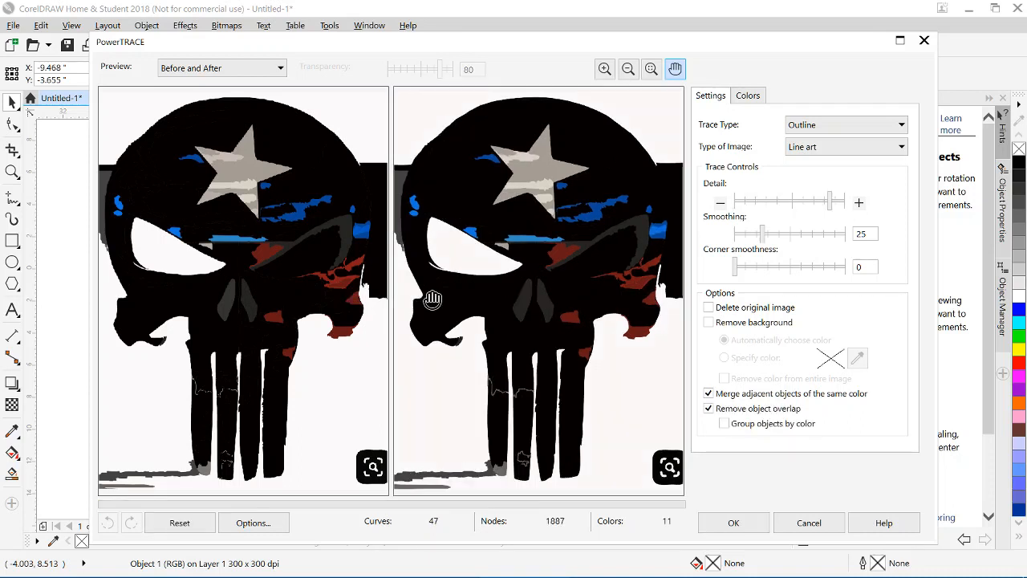
left_click(735, 521)
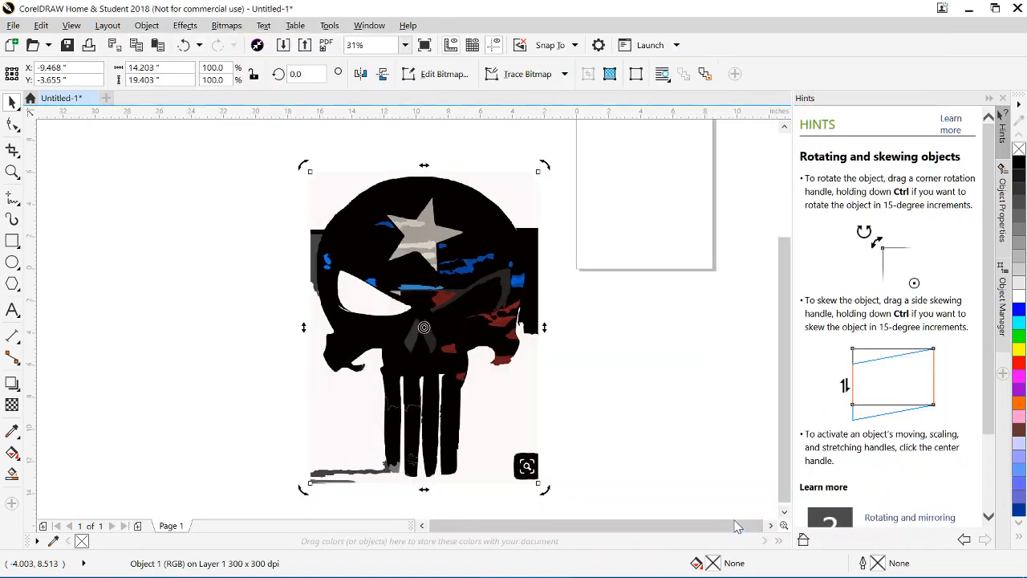
- Move the traced skull group to the right of the original bitmap and delete the original
mouse_move(385, 384)
left_mouse_down()
mouse_move(515, 362)
mouse_move(465, 401)
mouse_move(369, 413)
left_mouse_up()
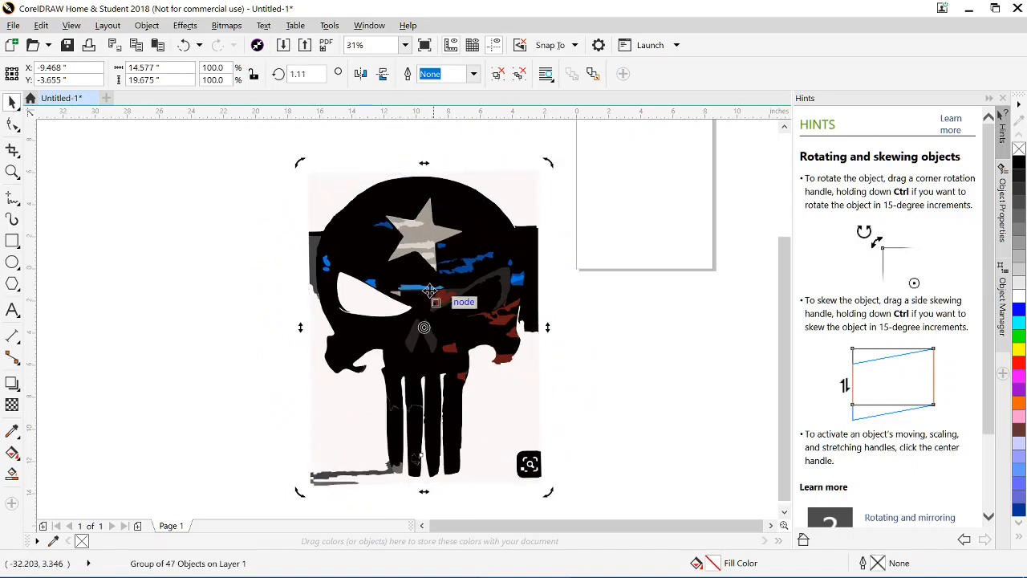
mouse_move(436, 294)
left_mouse_down()
mouse_move(551, 294)
mouse_move(508, 257)
mouse_move(420, 239)
mouse_move(433, 240)
left_mouse_up()
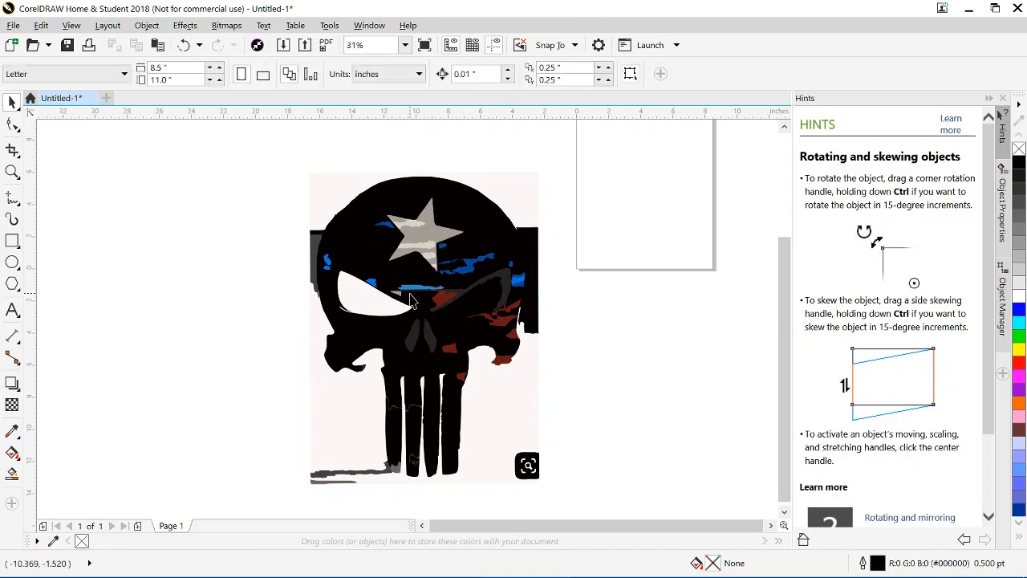
left_click_drag(408, 289, 569, 287)
left_click(404, 309)
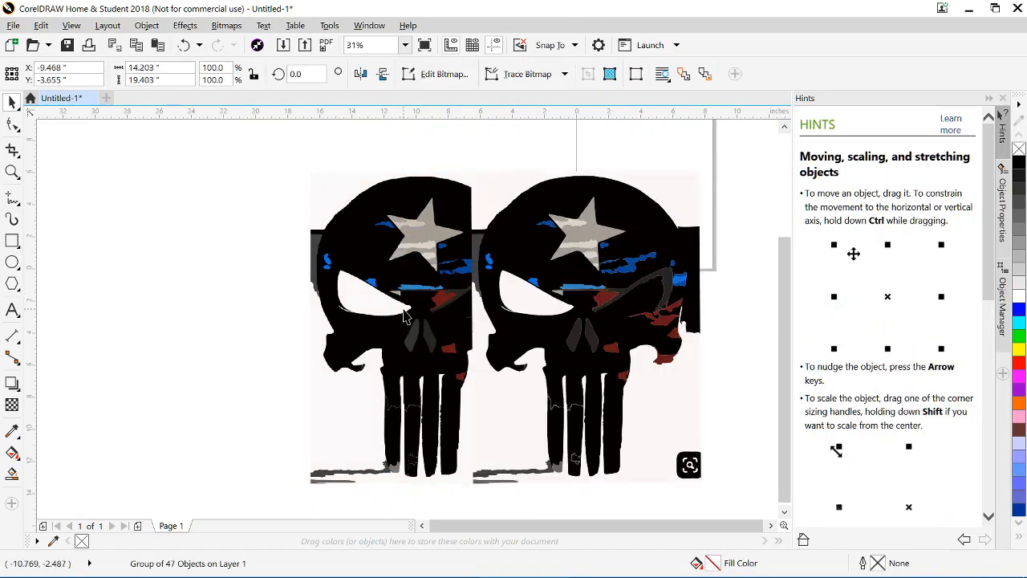
key("Delete")
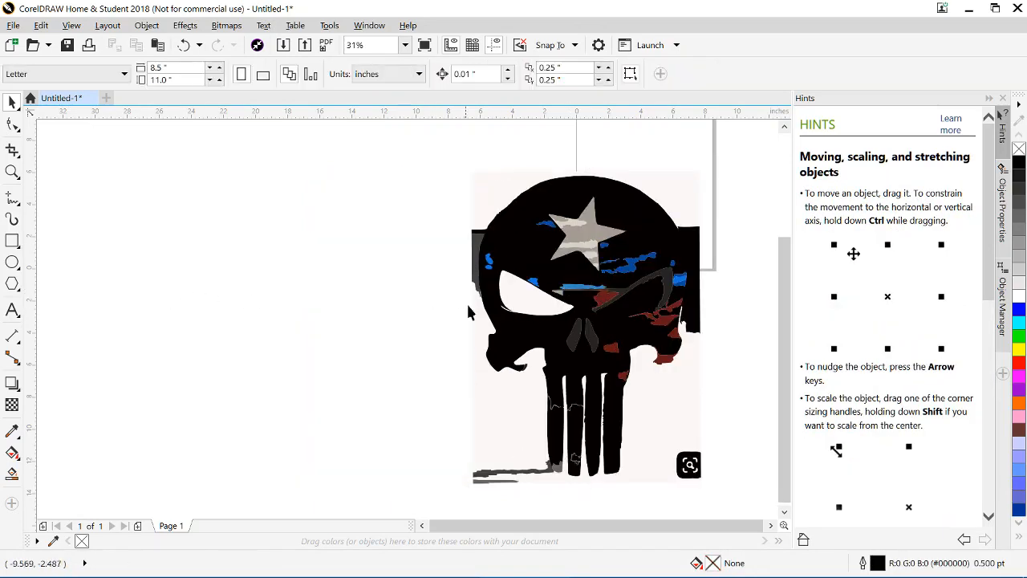
- Move the traced skull group back to the left of the page and inspect its contour up close
left_click_drag(545, 343, 408, 342)
scroll(407, 341, "up", 2)
scroll(408, 342, "up", 8)
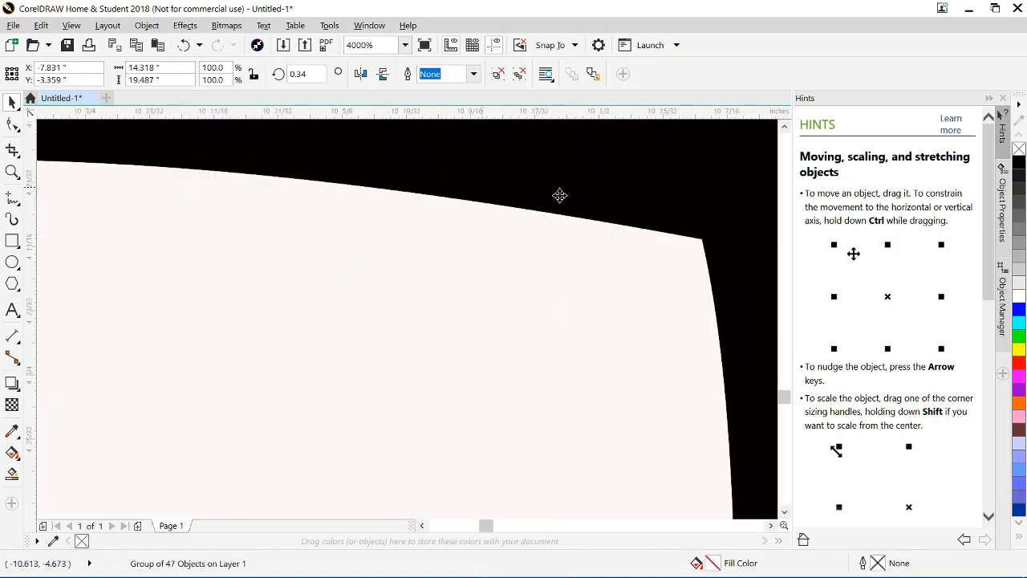
- Export the traced skull as the high-quality JPEG Untitled-1 on the Desktop, replacing the existing file and keeping the default export settings
scroll(596, 252, "down", 3)
scroll(393, 319, "down", 10)
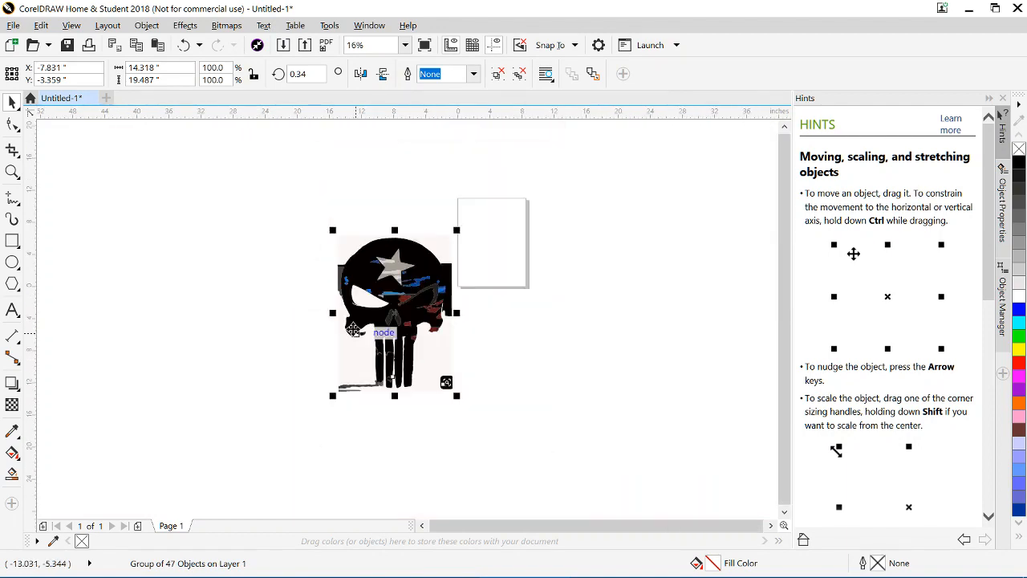
left_click(13, 25)
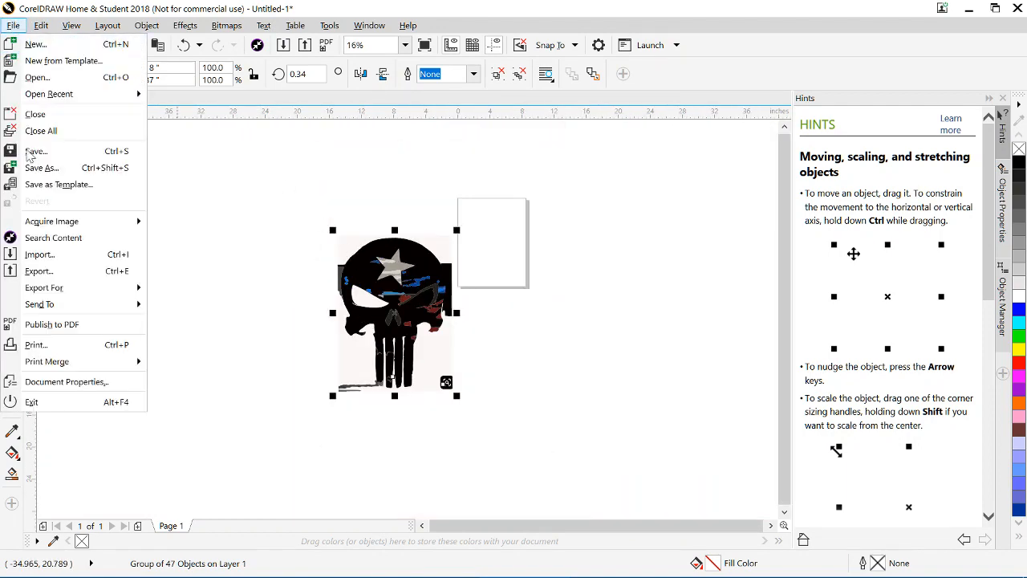
left_click(39, 270)
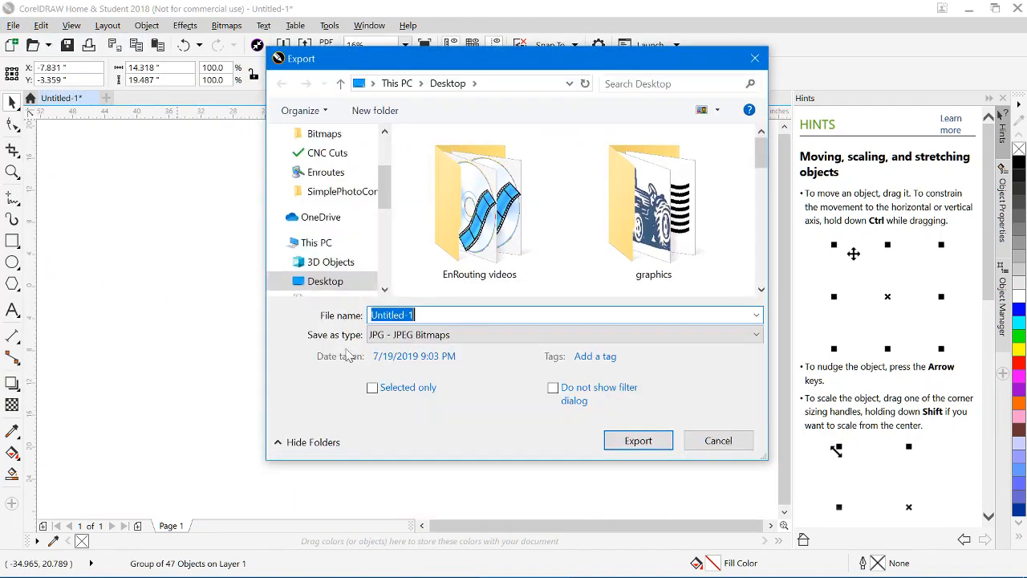
left_click(638, 441)
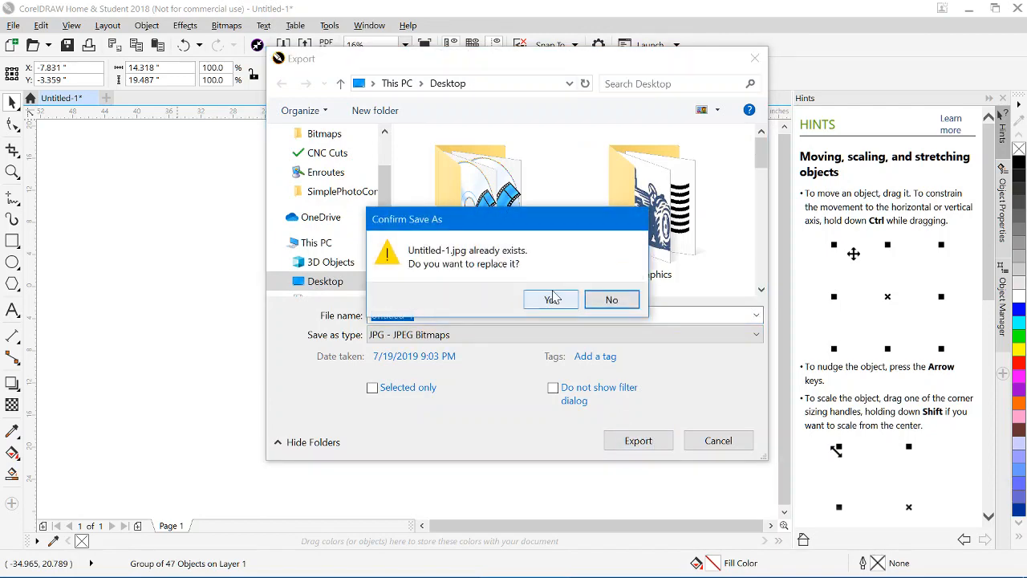
left_click(552, 300)
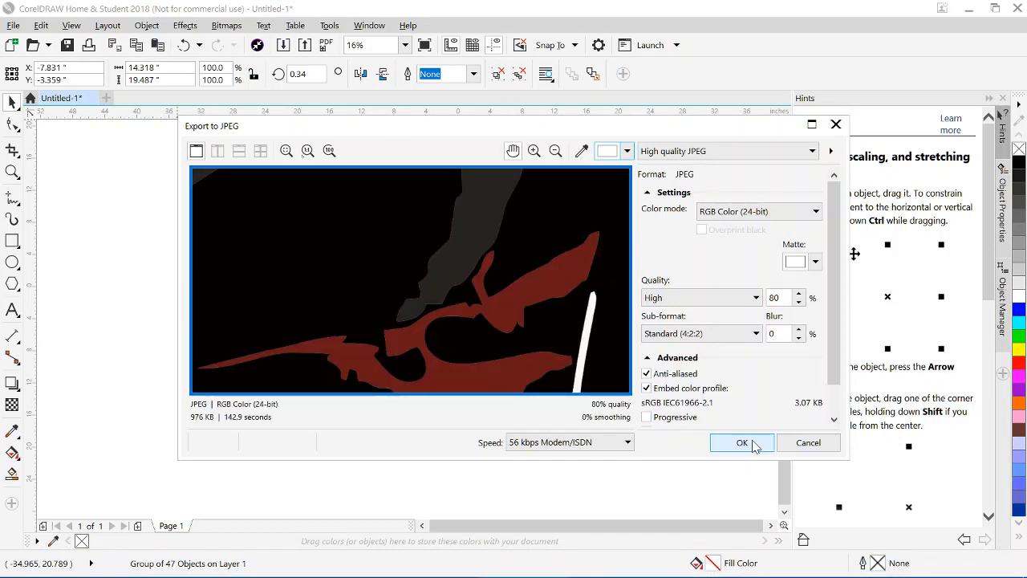
left_click(742, 443)
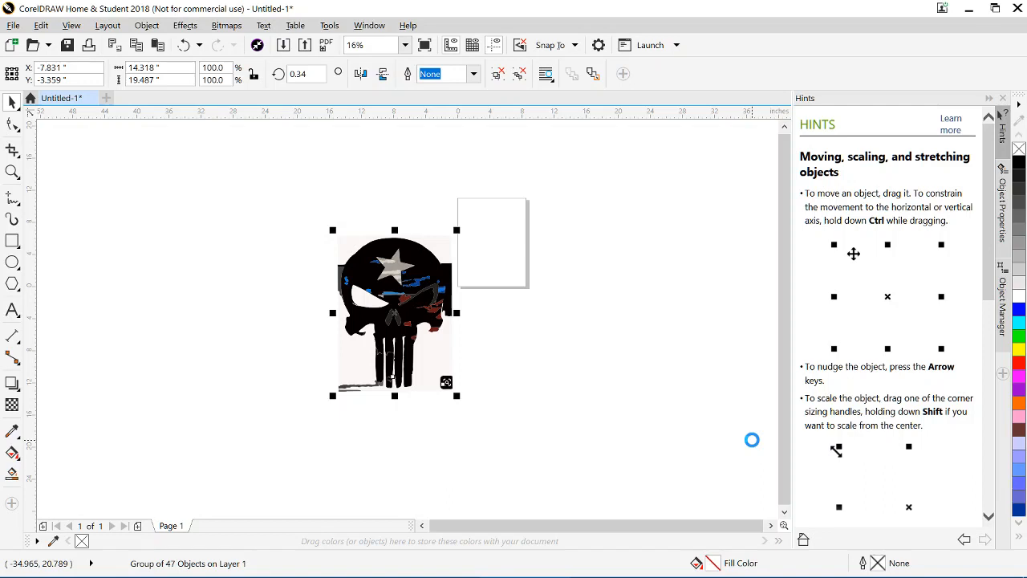
- In EnRoute, move the original skull picture to the plate's far side and vectorize it with Enhanced curves and automatic cleanup
left_click(969, 11)
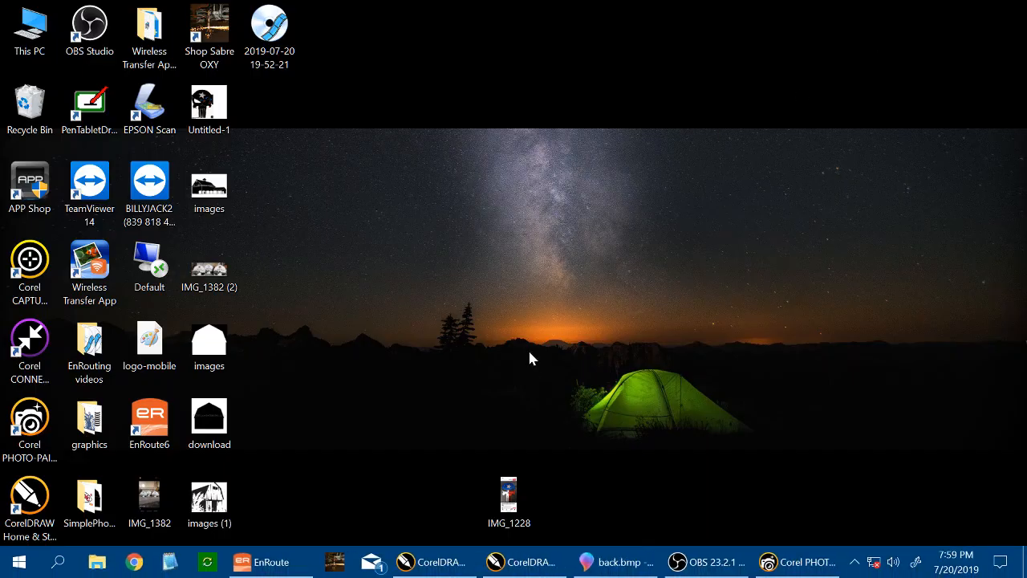
left_click(251, 565)
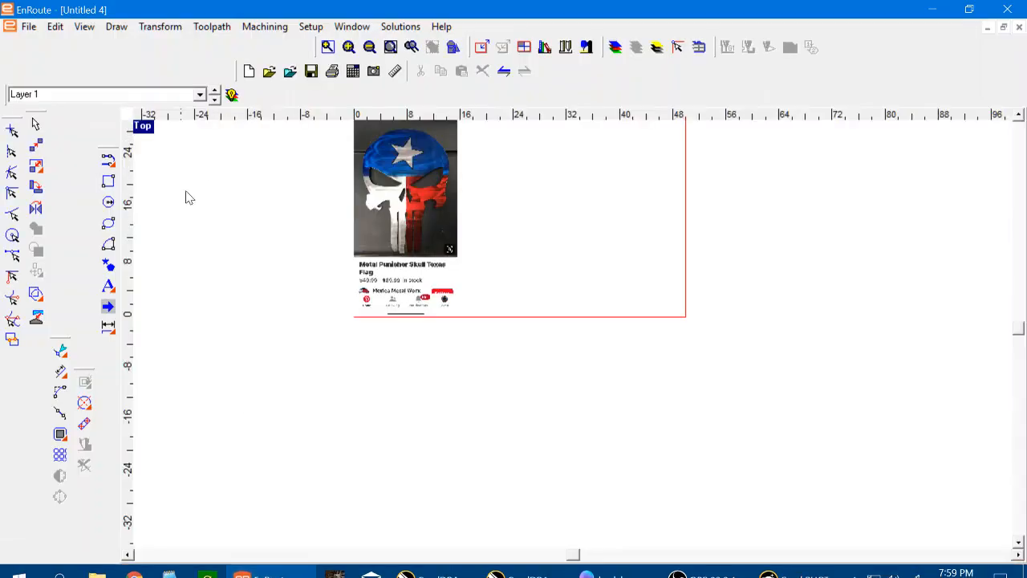
left_click(562, 224)
left_click_drag(561, 224, 667, 217)
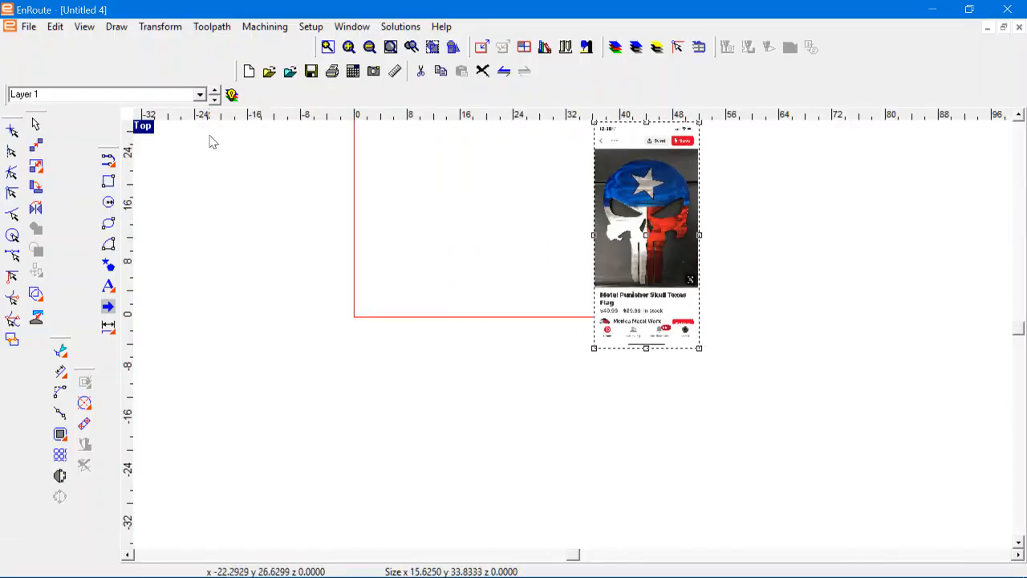
left_click(59, 476)
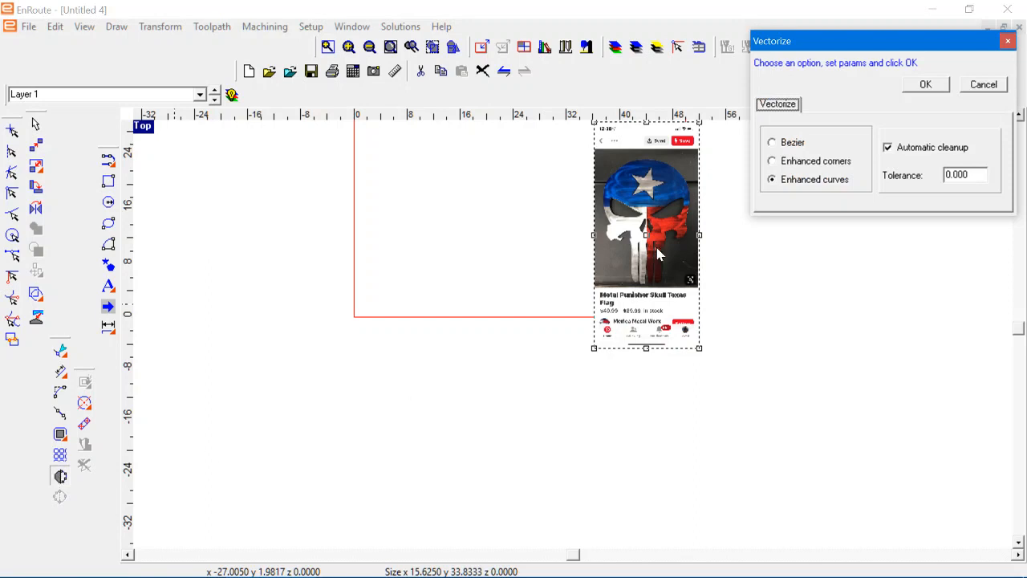
left_click(924, 84)
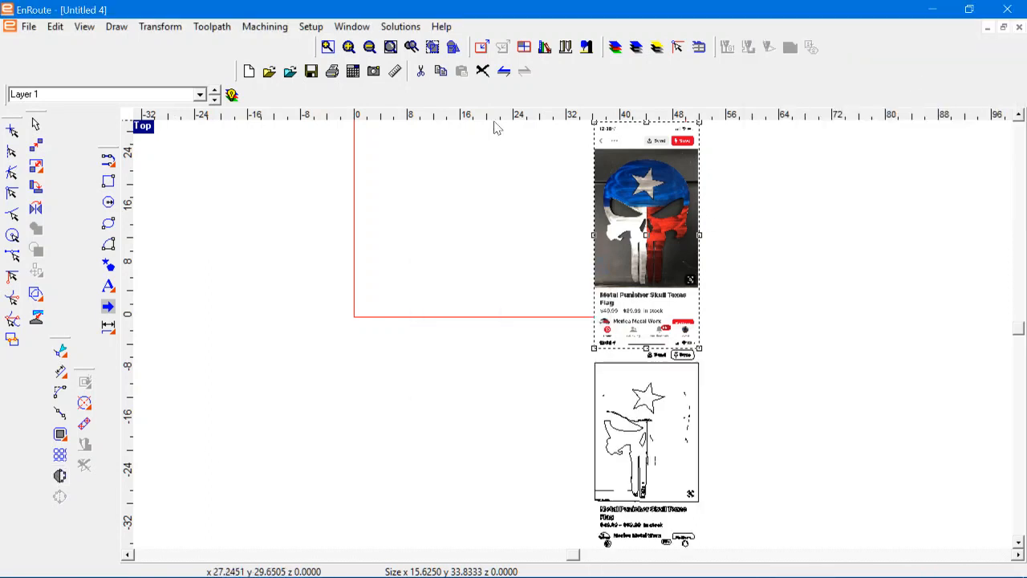
- Import the Untitled-1 skull bitmap from the Desktop and vectorize it with the default settings
left_click(289, 71)
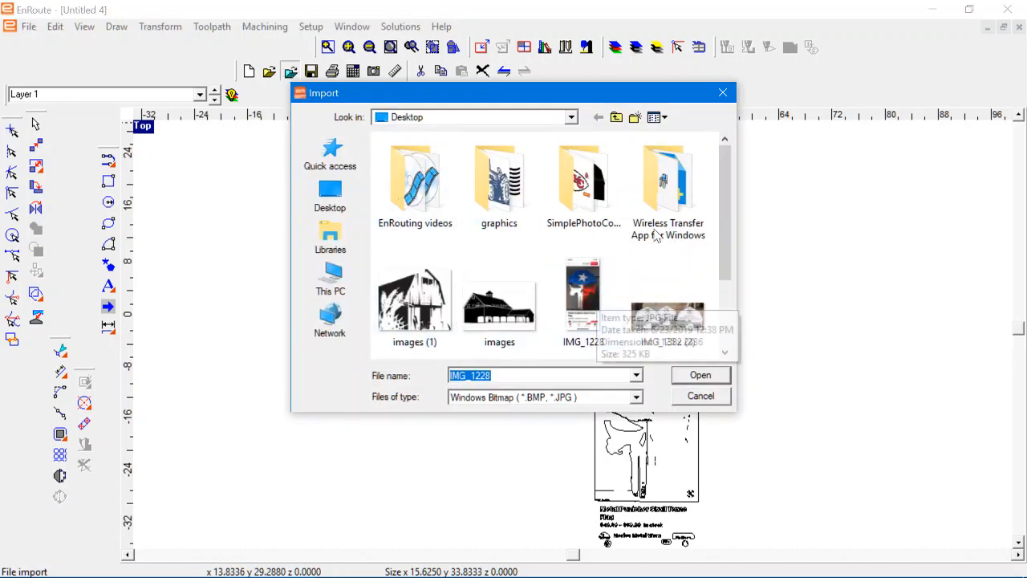
left_click_drag(724, 173, 727, 238)
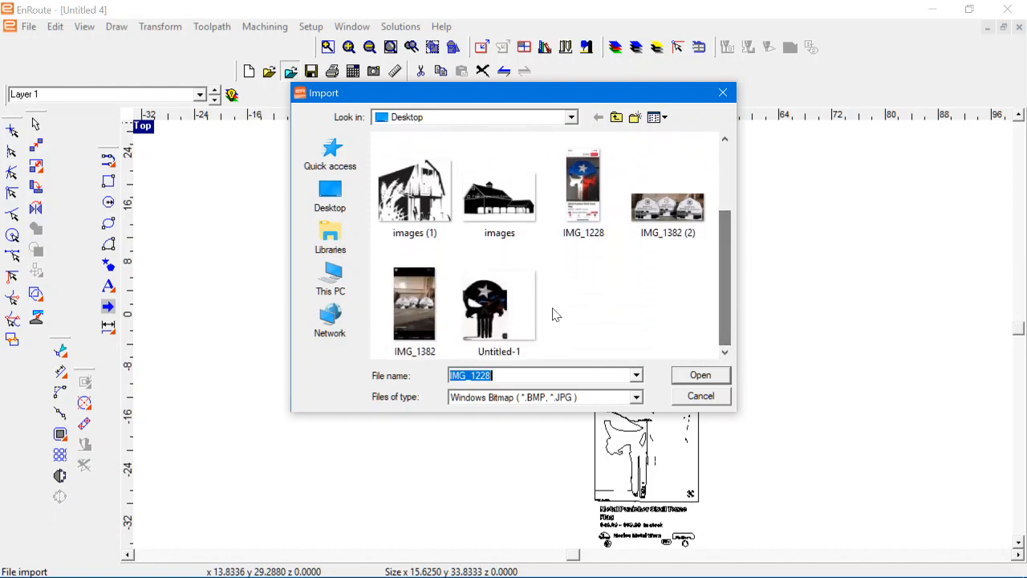
left_click(521, 312)
left_click(679, 381)
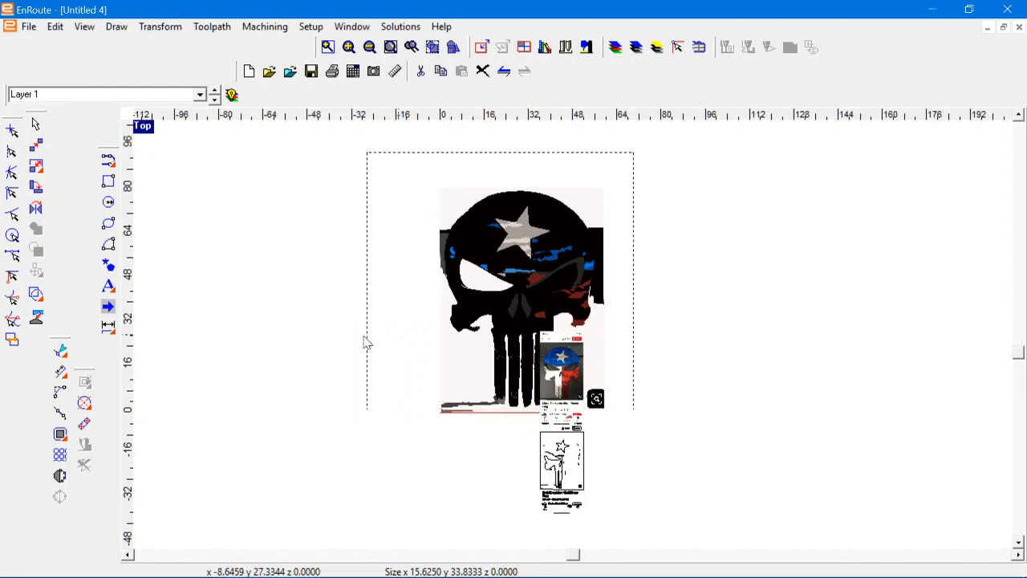
left_click(60, 477)
left_click(925, 85)
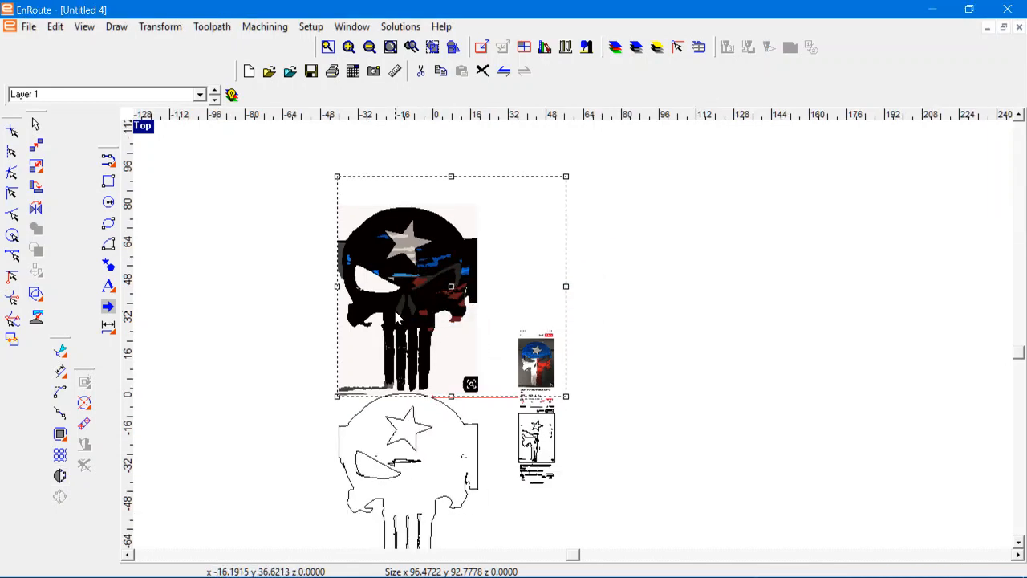
- Compare the imported skull bitmap with its vectorized outlines, examining the teeth, eye and star contours up close
scroll(393, 306, "down", 2)
scroll(395, 332, "up", 1)
scroll(395, 333, "up", 5)
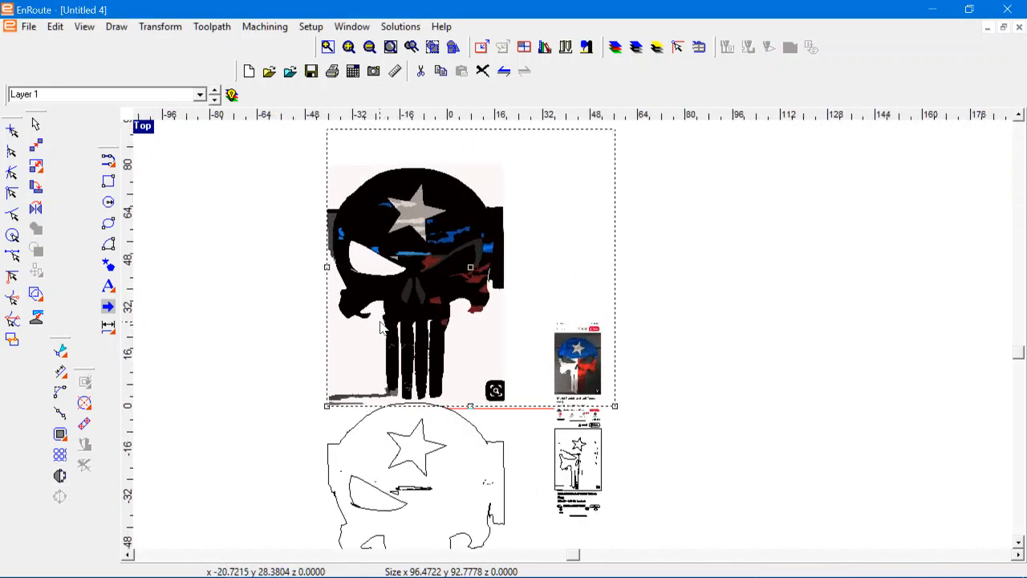
scroll(391, 297, "up", 3)
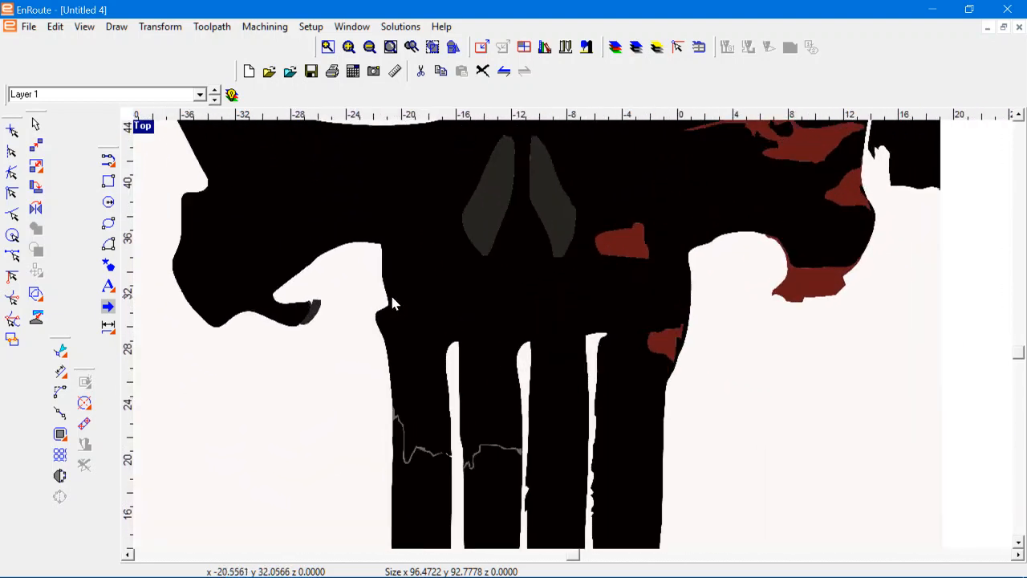
scroll(379, 245, "down", 3)
scroll(378, 245, "down", 5)
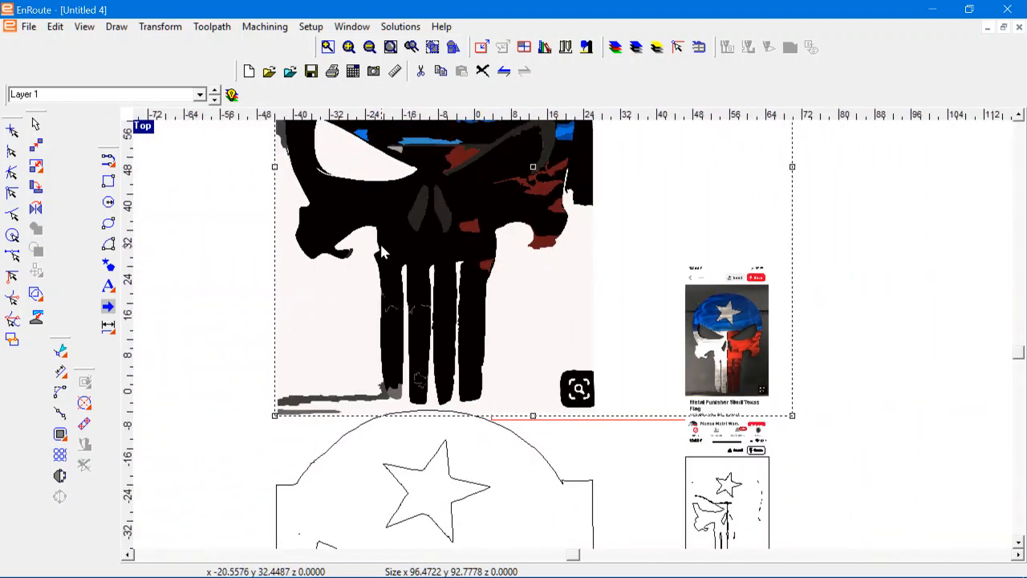
scroll(421, 457, "down", 1)
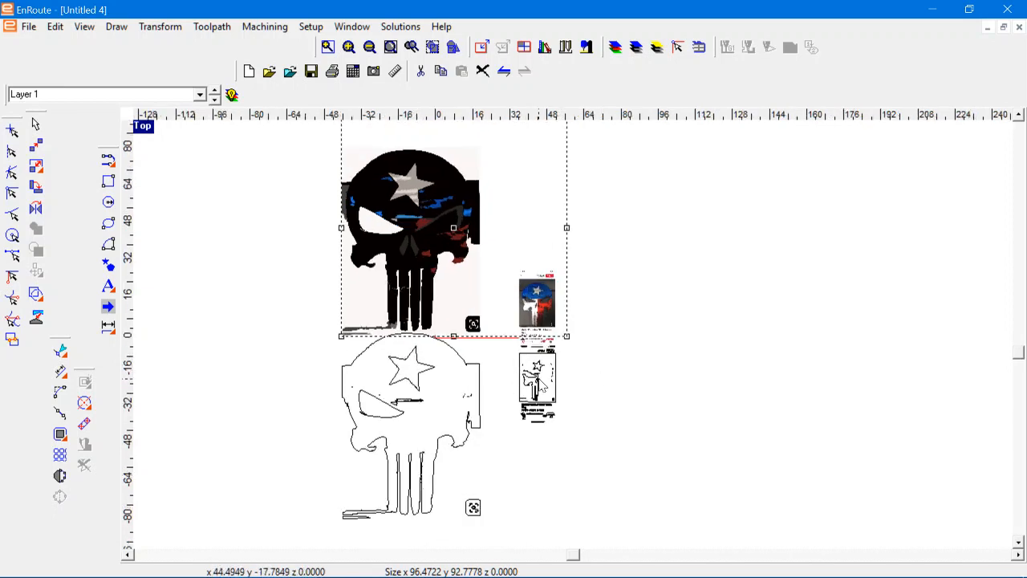
scroll(539, 382, "up", 1)
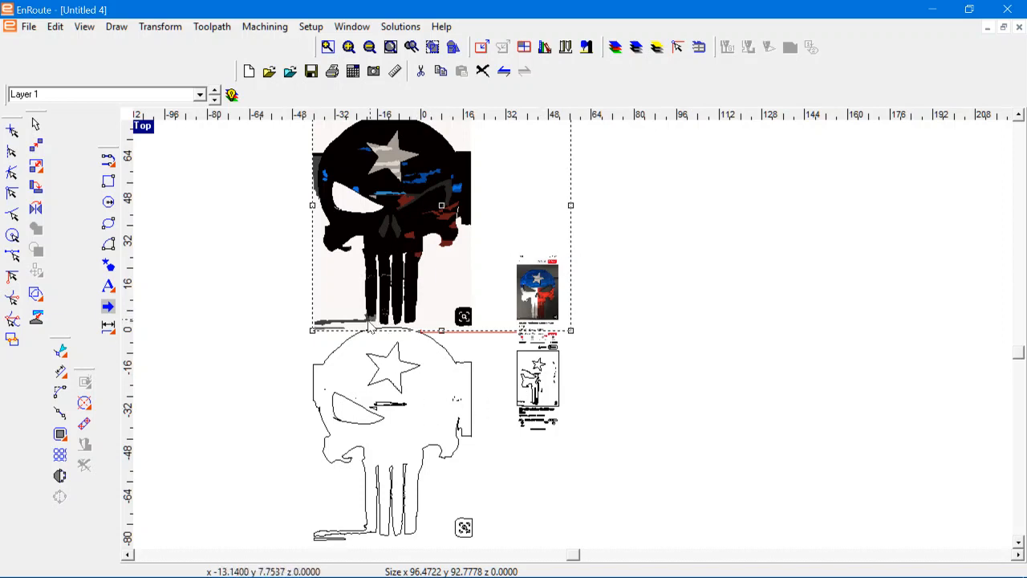
scroll(357, 457, "up", 5)
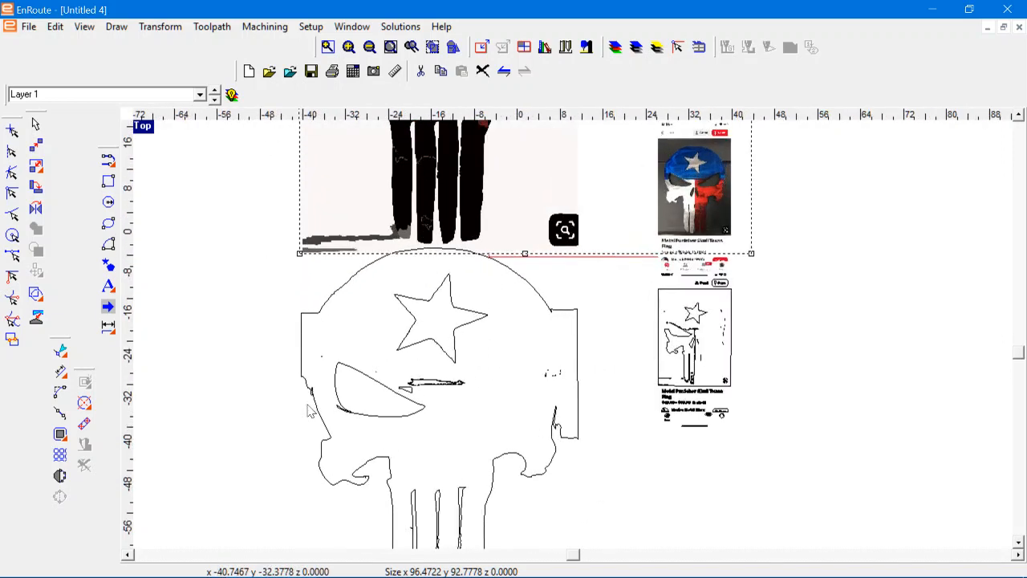
scroll(418, 393, "up", 2)
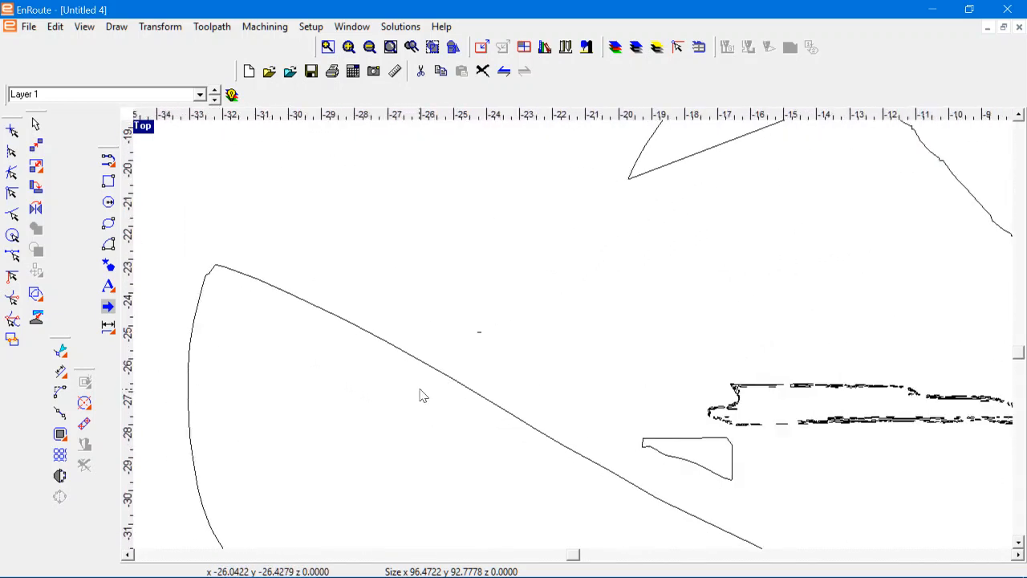
scroll(413, 401, "down", 4)
scroll(410, 408, "down", 4)
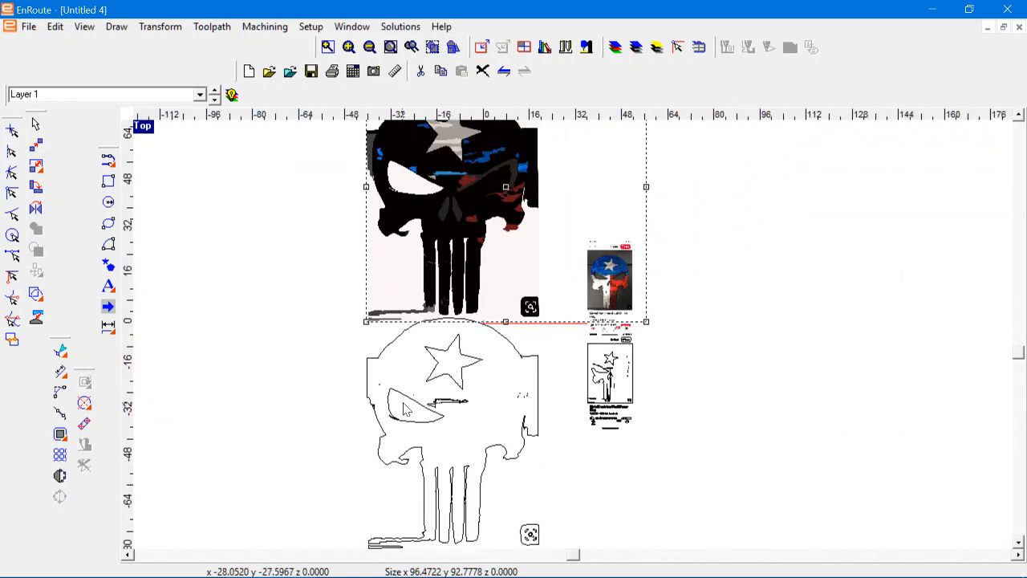
- Move the imported skull bitmap up clear of its outlines and run a Cleanup on all the vectorized skull contours
left_click_drag(404, 323, 420, 255)
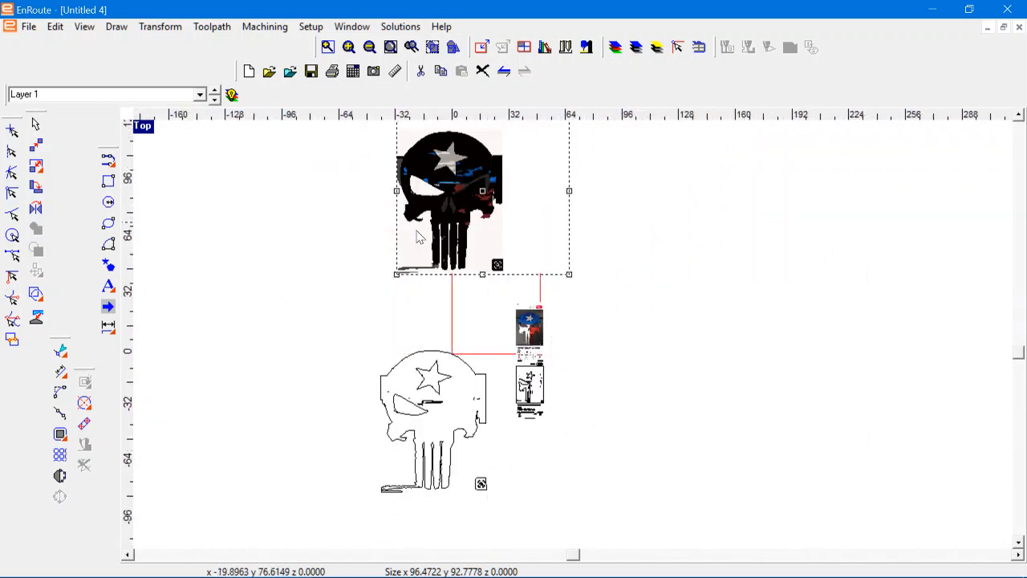
mouse_move(327, 313)
left_mouse_down()
mouse_move(527, 553)
mouse_move(506, 528)
left_mouse_up()
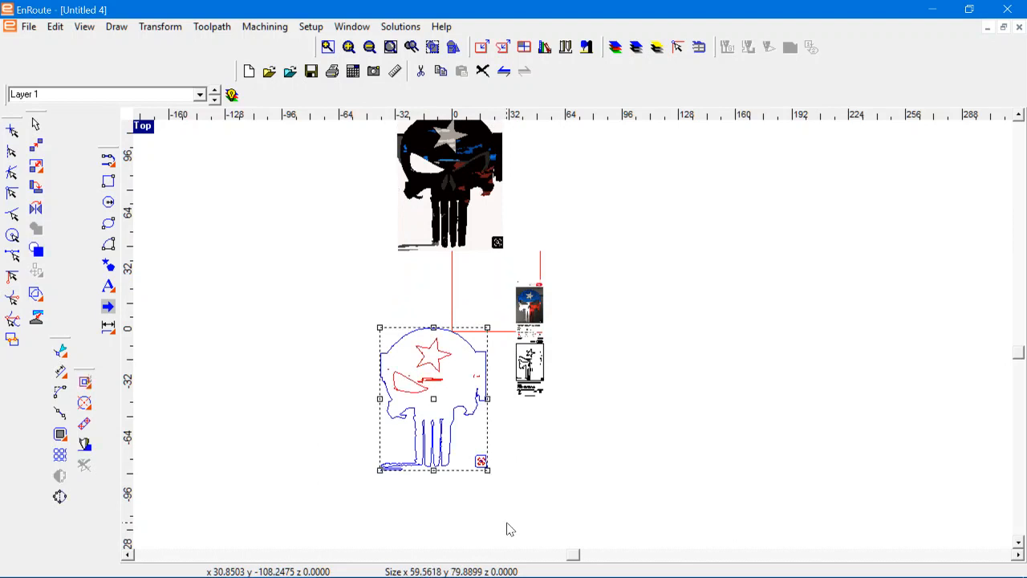
left_click(60, 497)
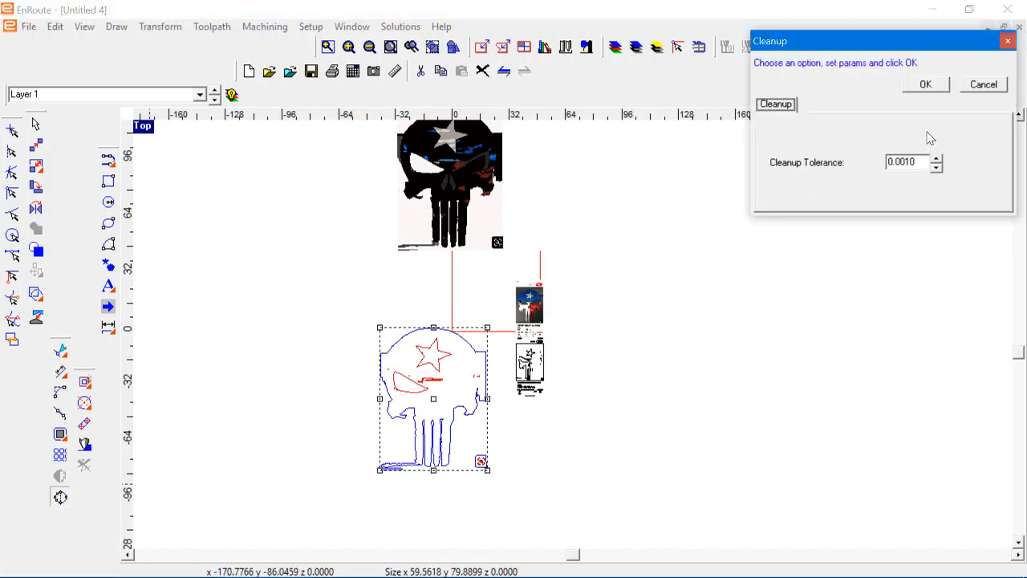
left_click(937, 88)
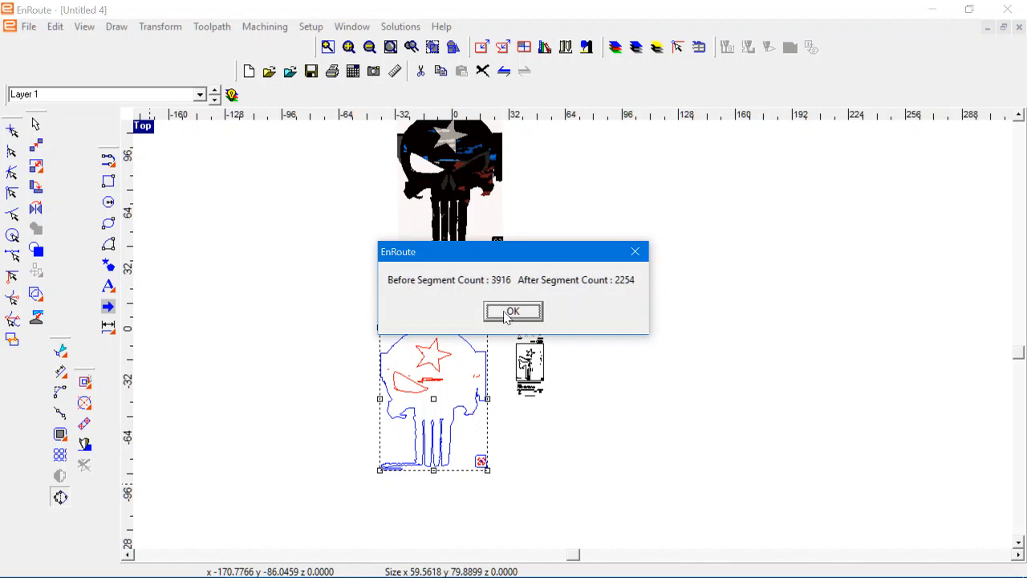
left_click(506, 313)
- Clean up the skull contours again with a tolerance of 0.0030 and inspect the simplified outlines
left_click(60, 497)
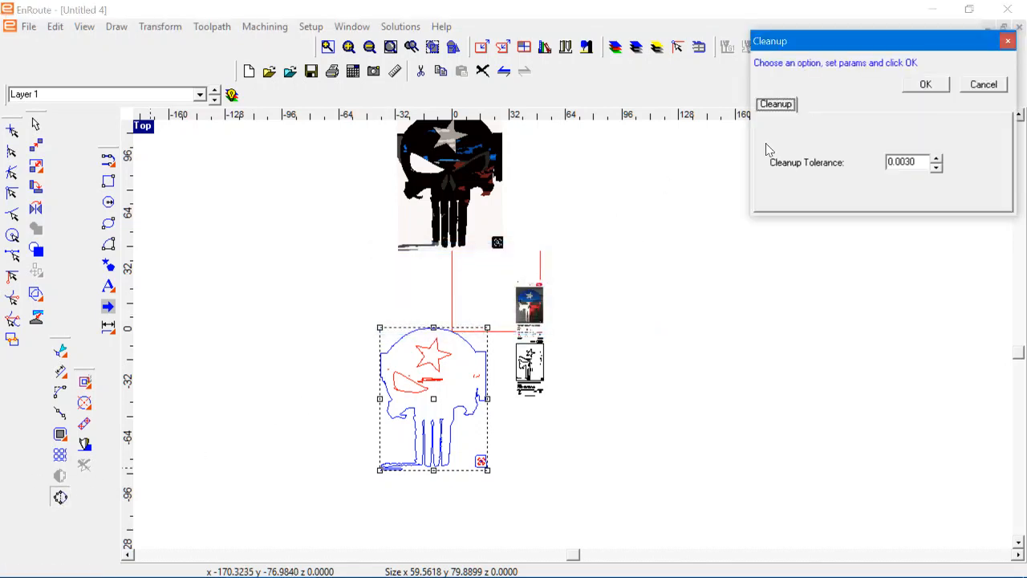
left_click(927, 85)
left_click(514, 311)
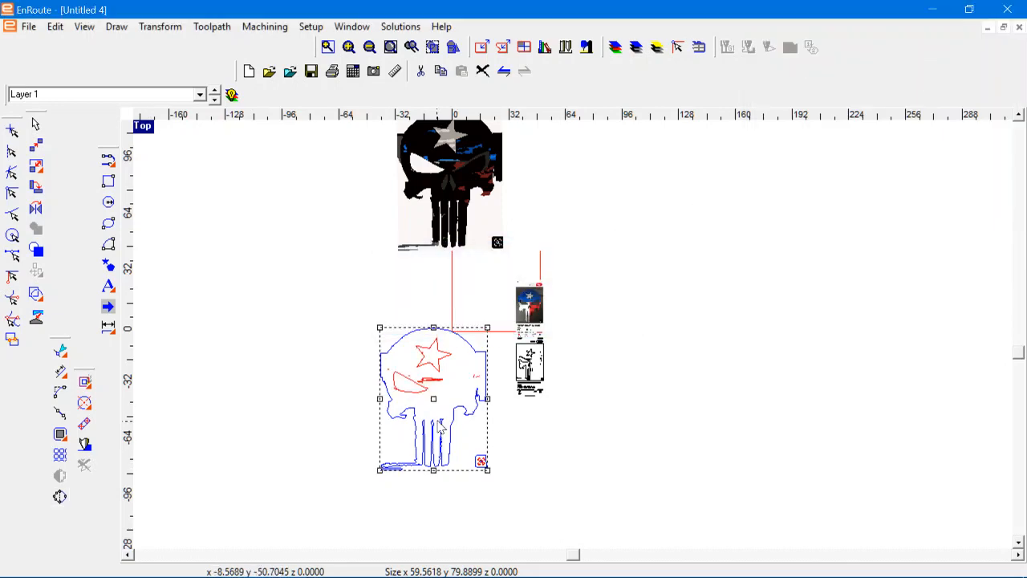
scroll(438, 427, "up", 1)
scroll(438, 427, "up", 3)
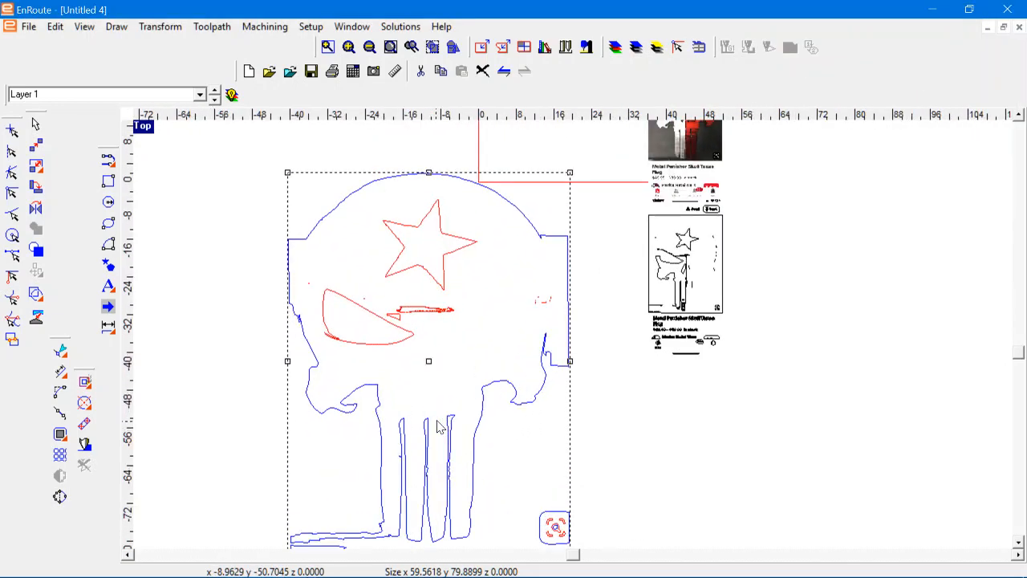
scroll(438, 427, "down", 2)
- Undo the latest edits and delete the imported Untitled-1 bitmap together with its vectorized outlines
left_click(504, 71)
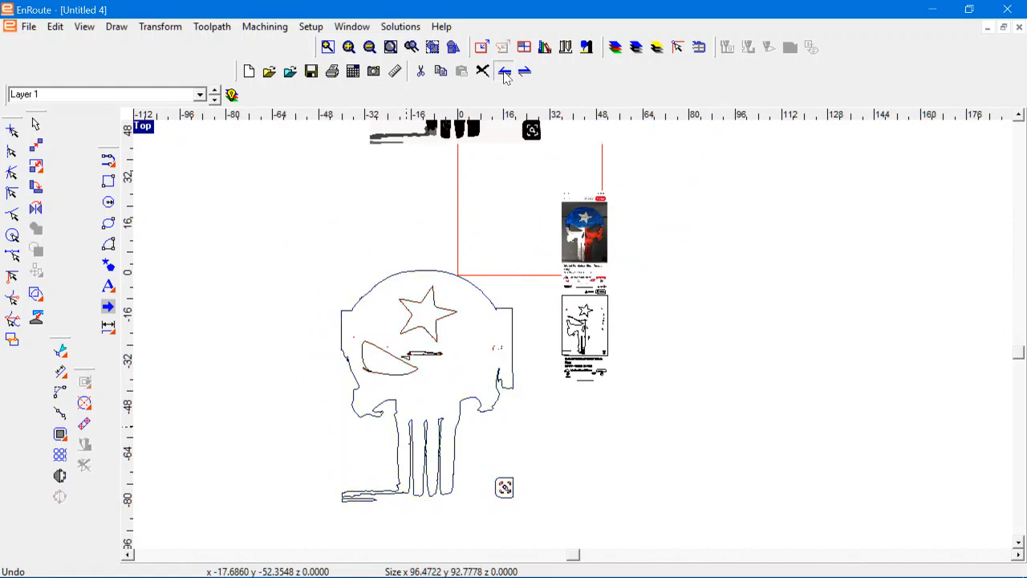
scroll(425, 297, "down", 3)
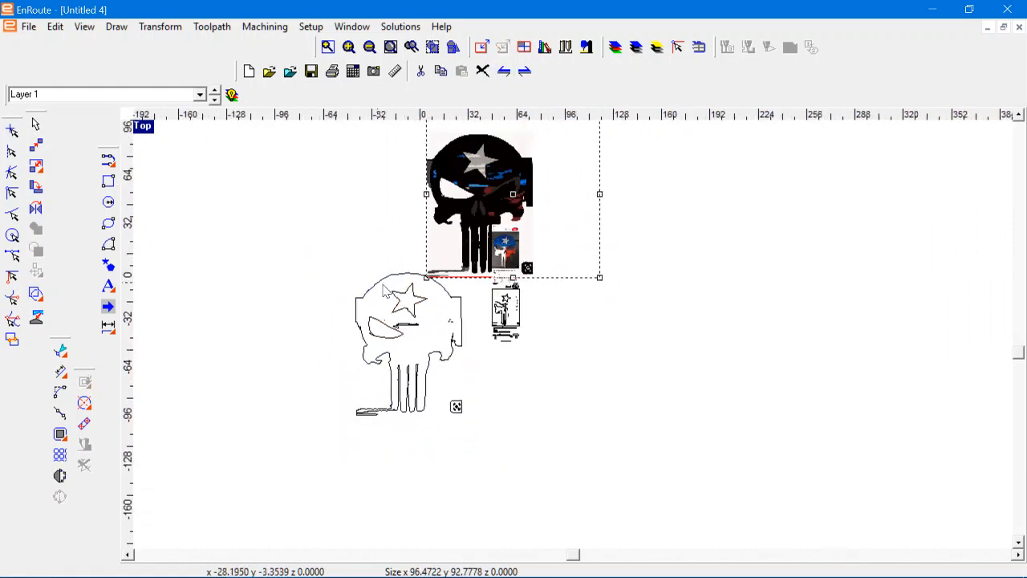
left_click(363, 248)
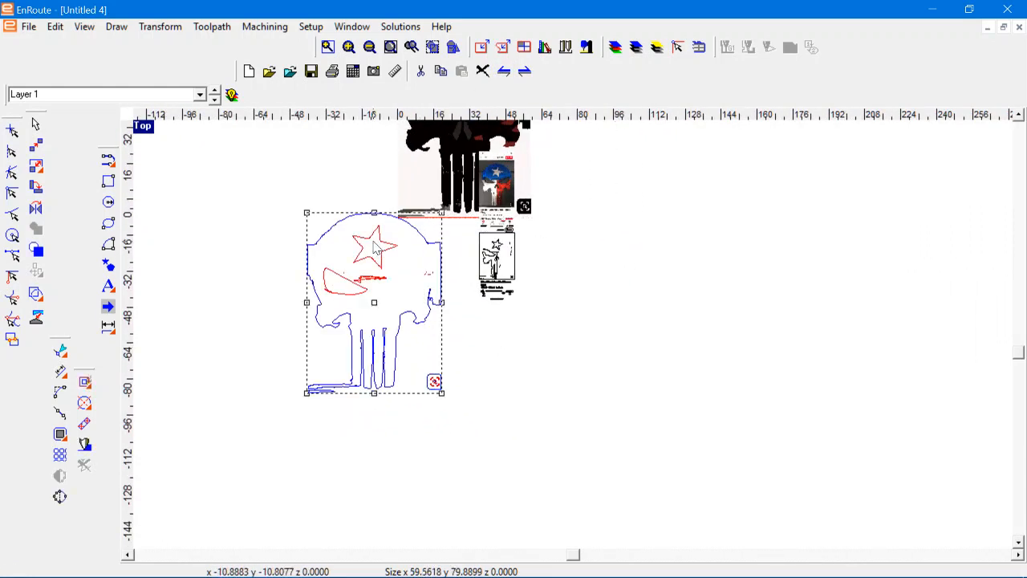
key("Delete")
left_click(472, 210)
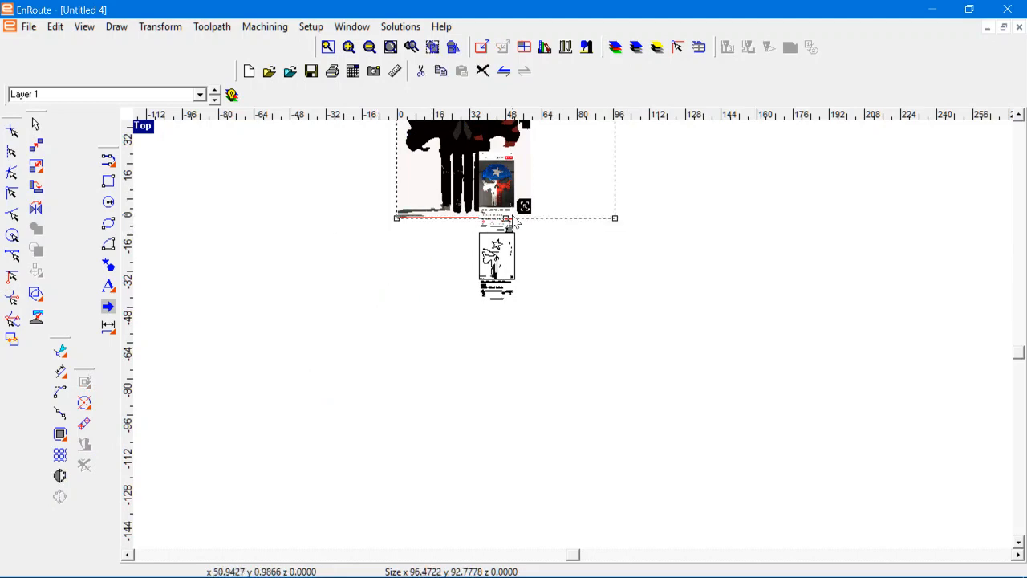
key("Delete")
scroll(498, 197, "up", 5)
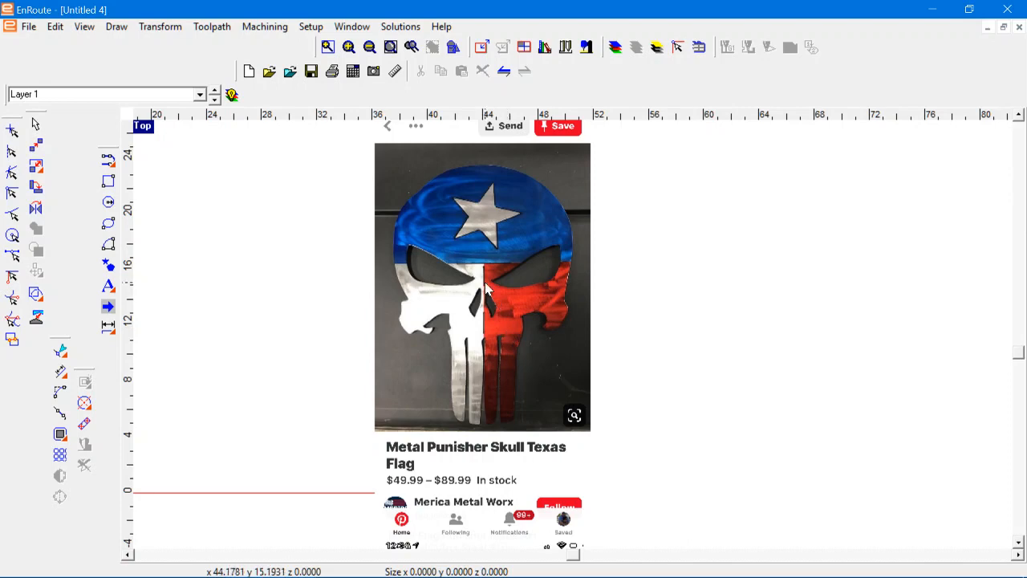
- Delete the vectorized outlines and the original skull photo, leaving the plate empty
scroll(484, 281, "down", 2)
scroll(484, 282, "down", 1)
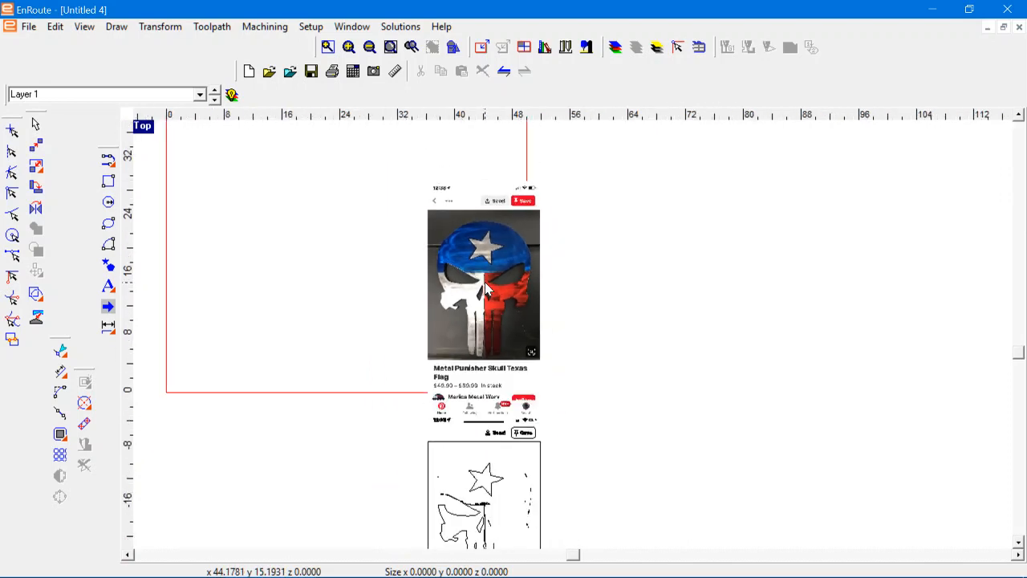
scroll(484, 281, "down", 1)
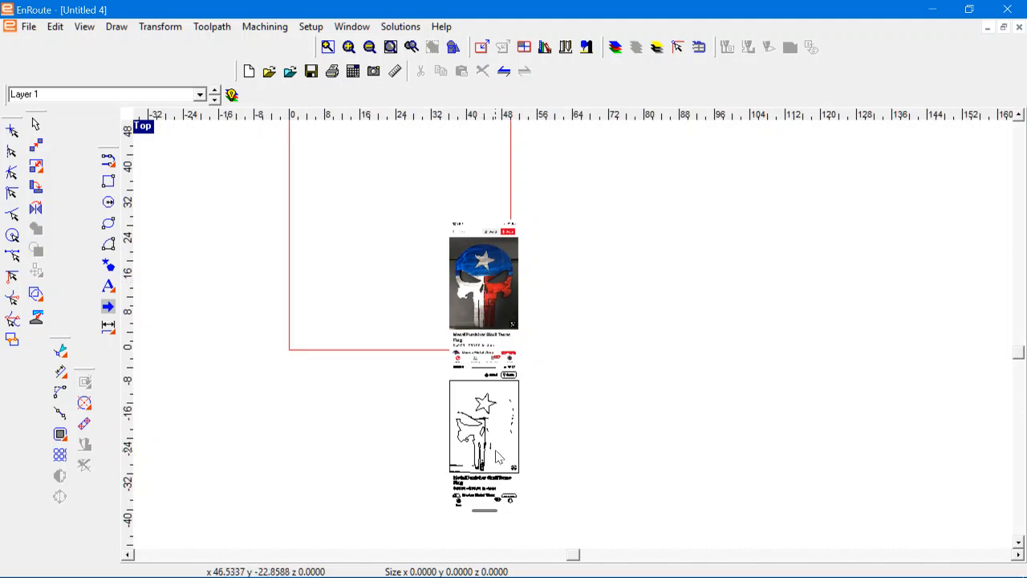
scroll(496, 455, "down", 1)
scroll(491, 465, "up", 2)
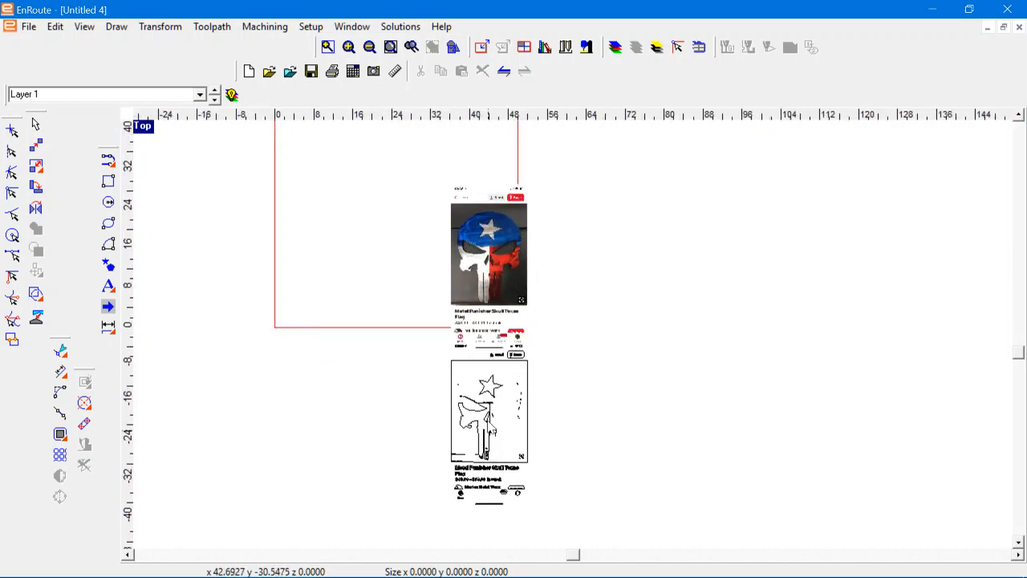
left_click(491, 427)
key("Delete")
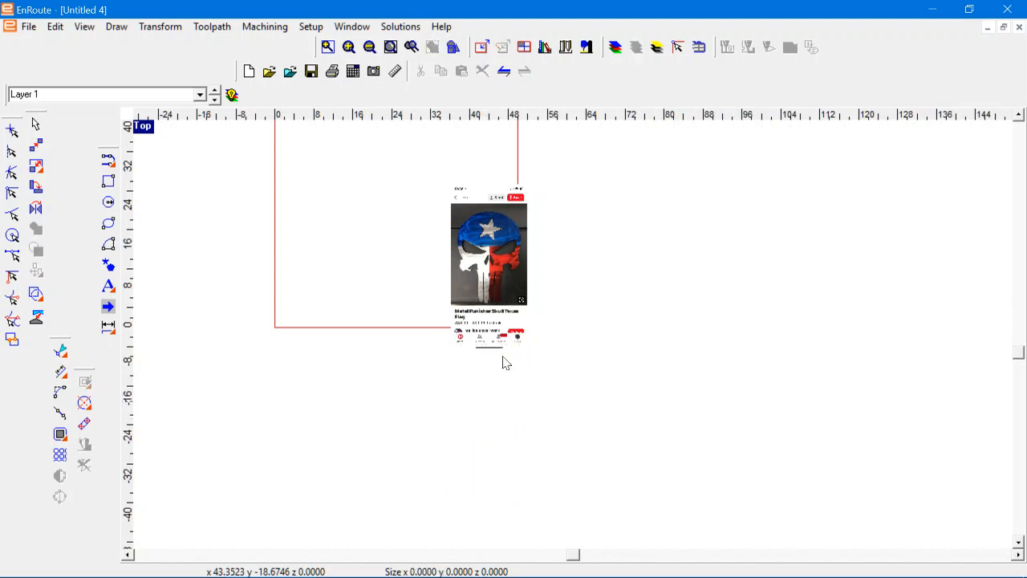
left_click(495, 285)
key("Delete")
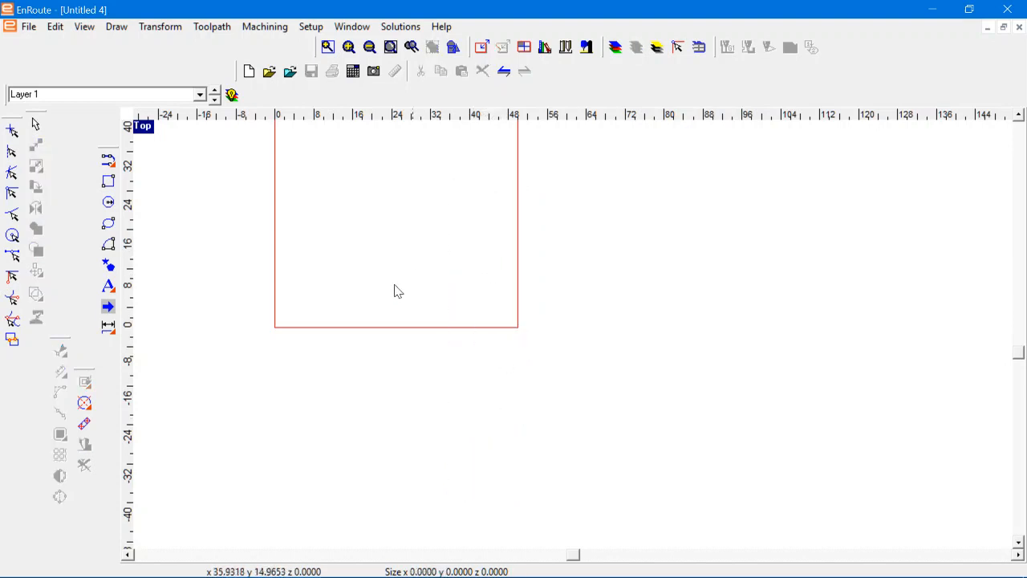
scroll(373, 329, "down", 2)
scroll(318, 90, "up", 2)
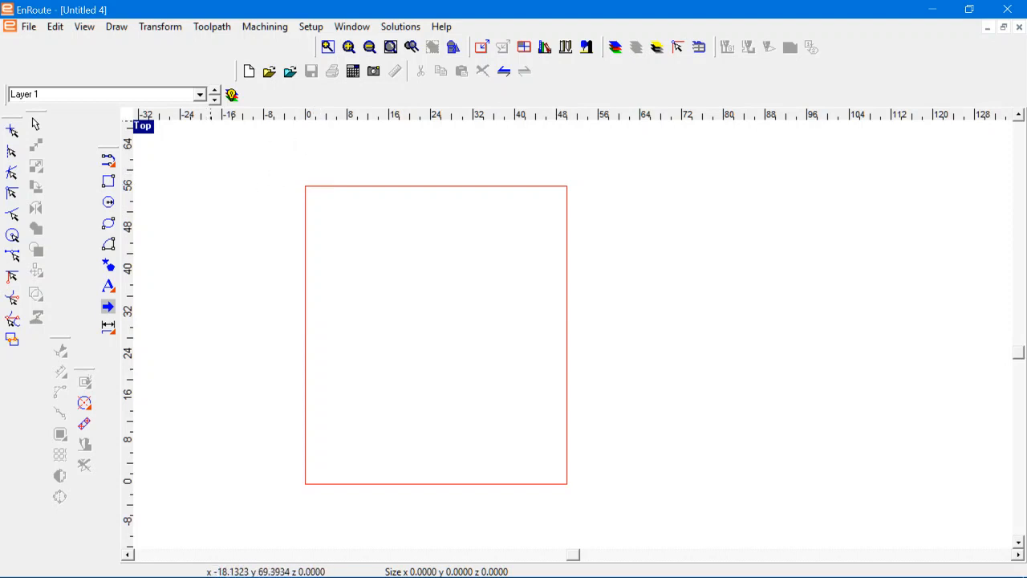
left_click(28, 26)
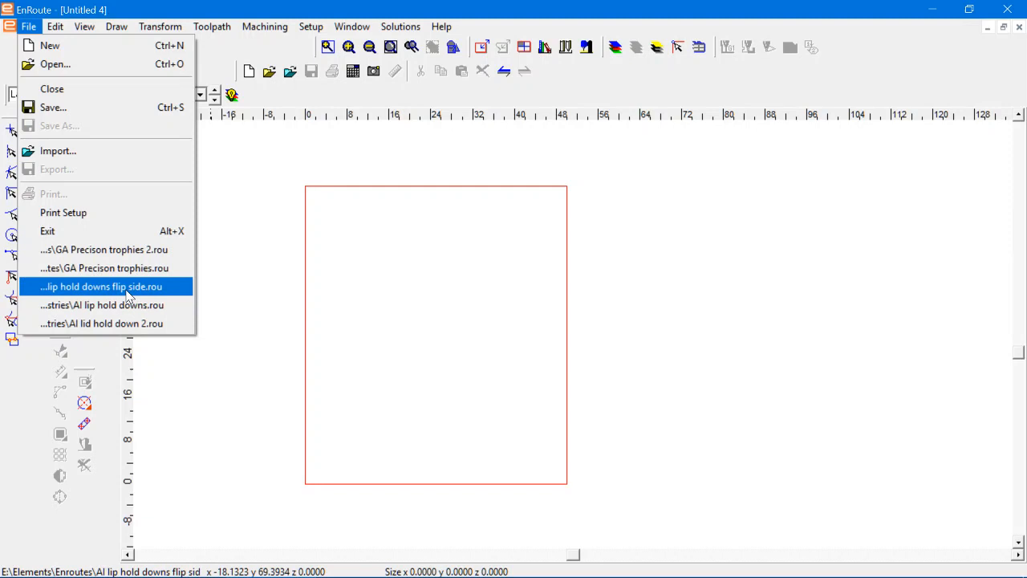
left_click(304, 298)
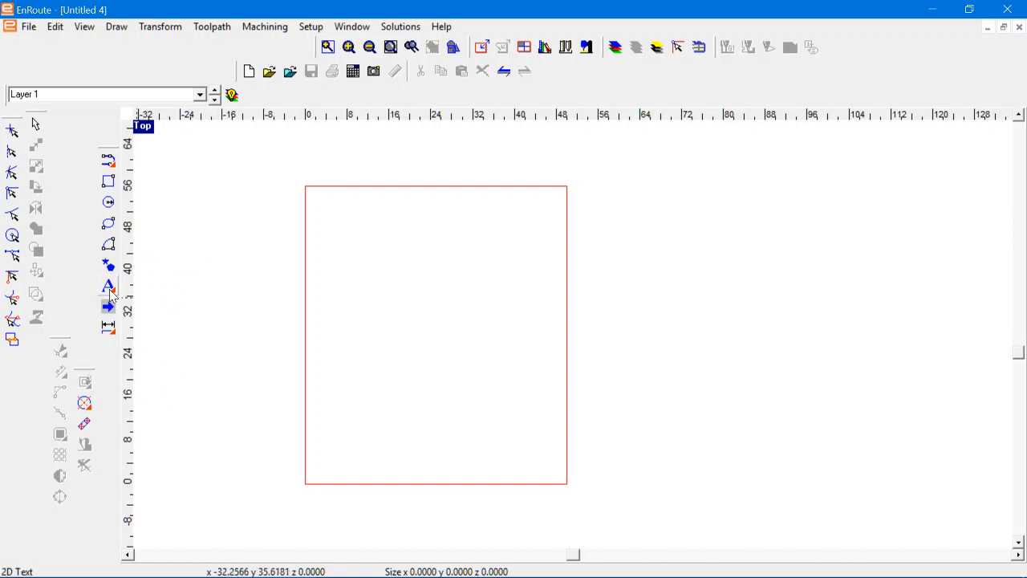
left_click(29, 27)
left_click(55, 65)
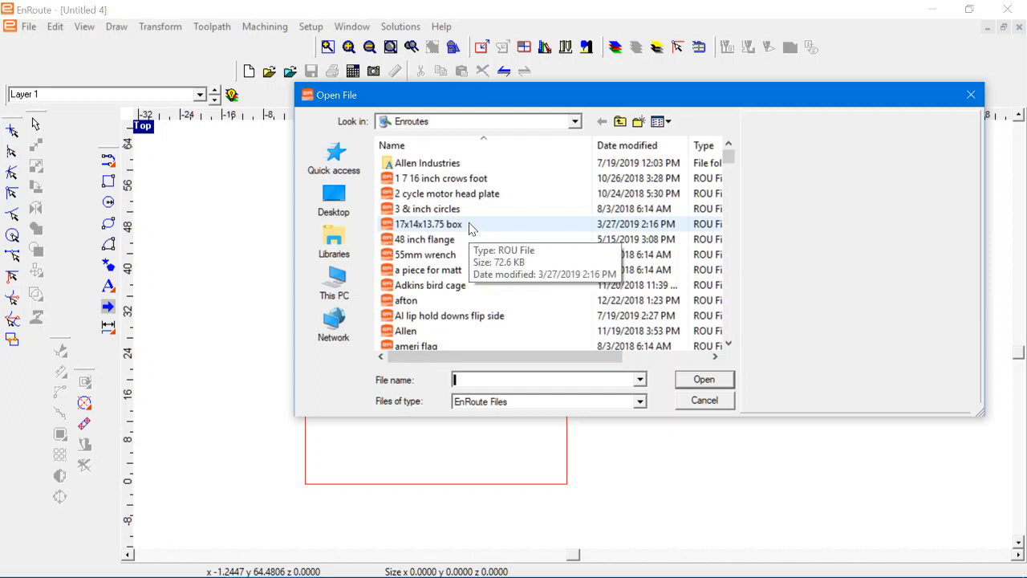
left_click_drag(728, 158, 725, 293)
left_click(704, 398)
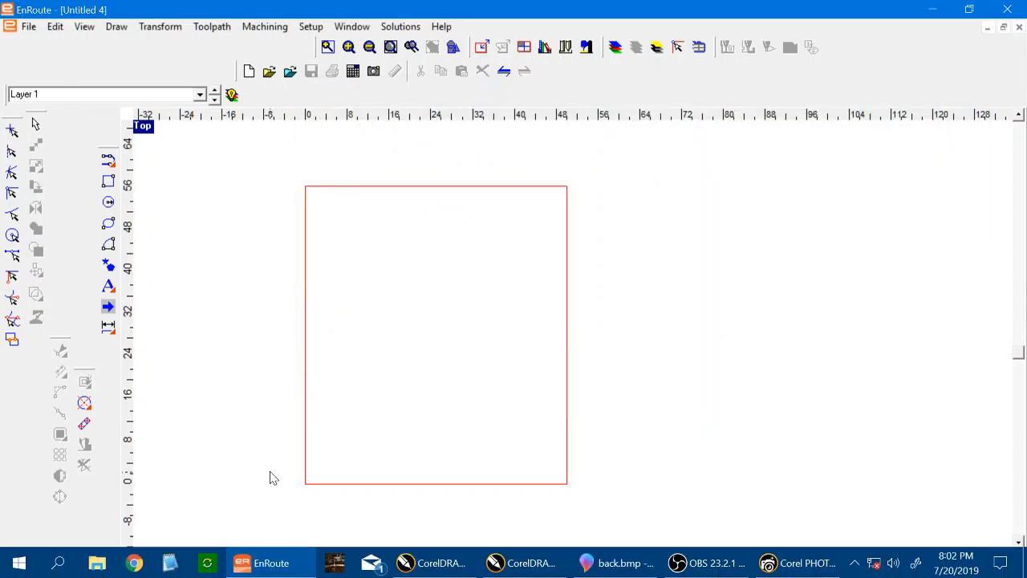
- Start a flange at the plate origin with the Flange Wizard and set its number of holes to 15
left_click(110, 307)
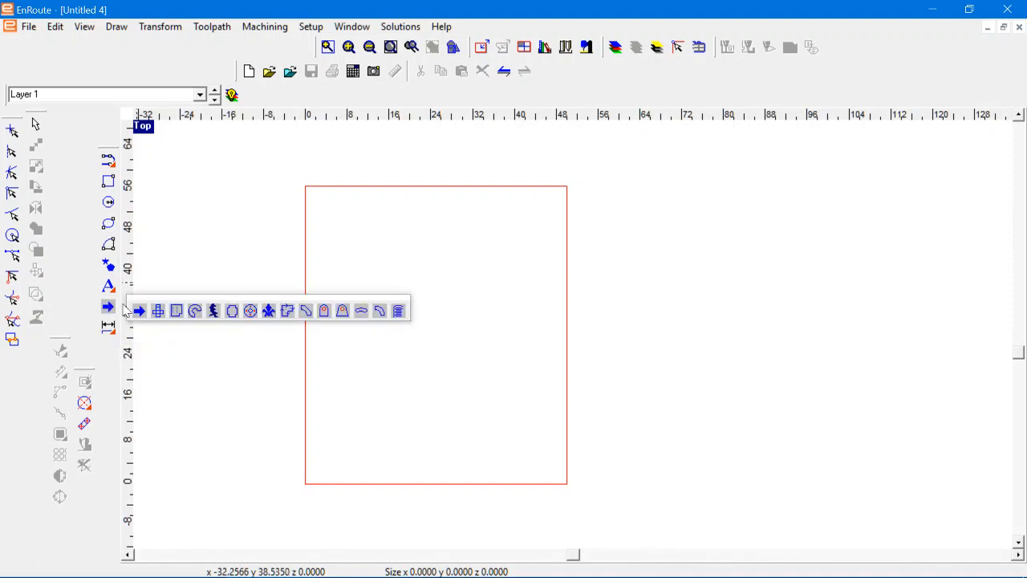
left_click(250, 311)
scroll(360, 444, "up", 5)
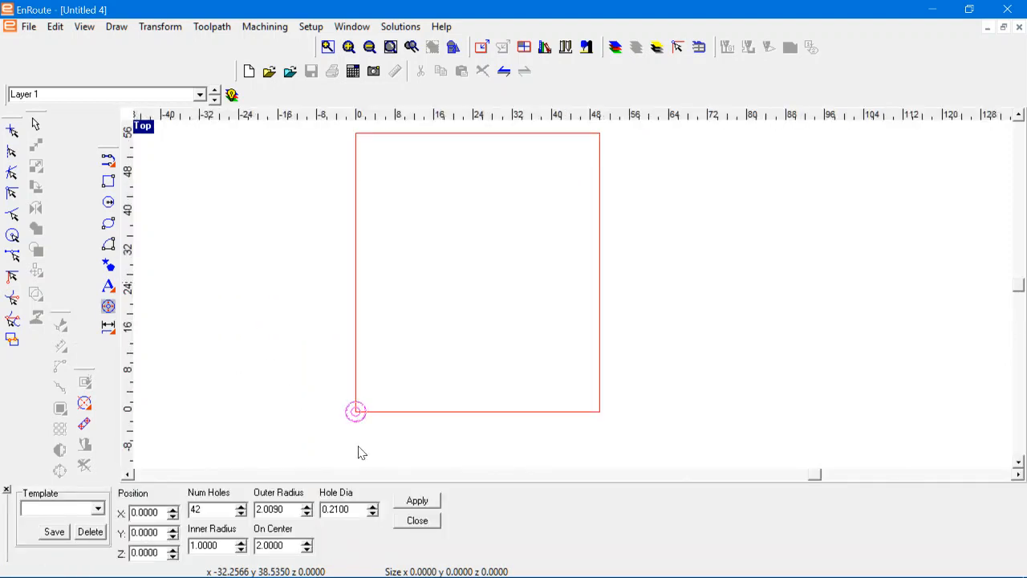
scroll(357, 434, "up", 4)
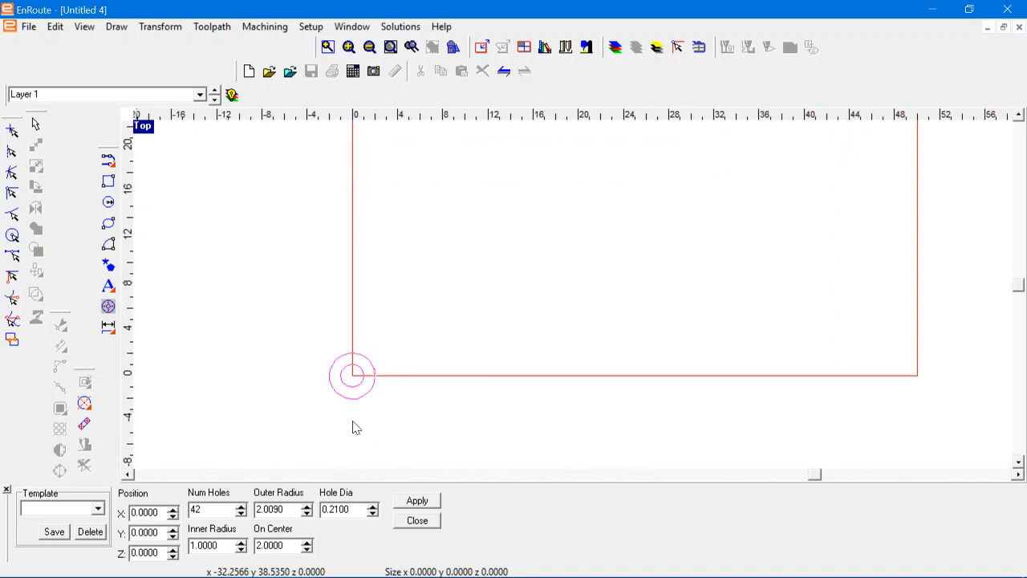
scroll(357, 387, "up", 1)
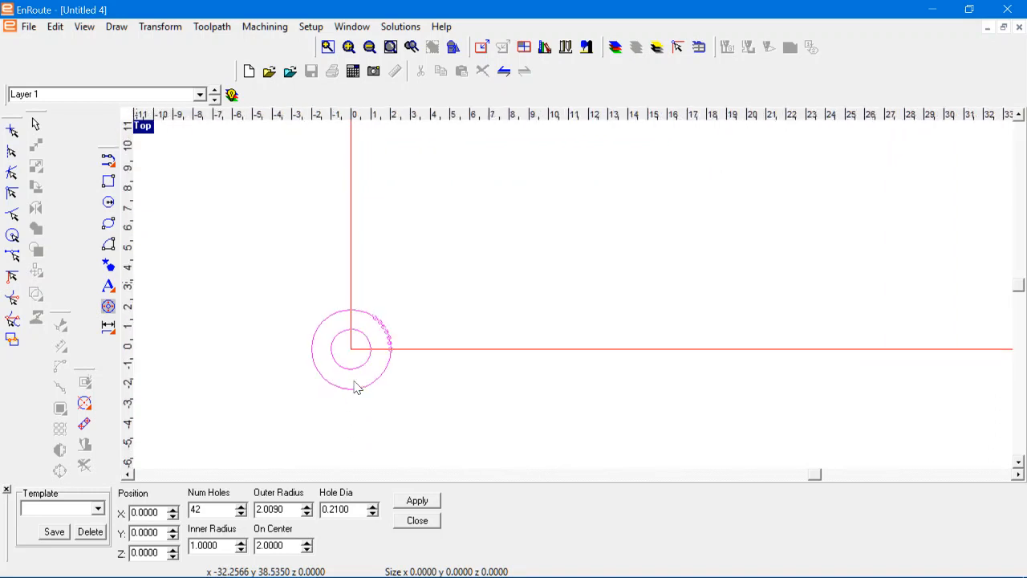
scroll(341, 365, "up", 3)
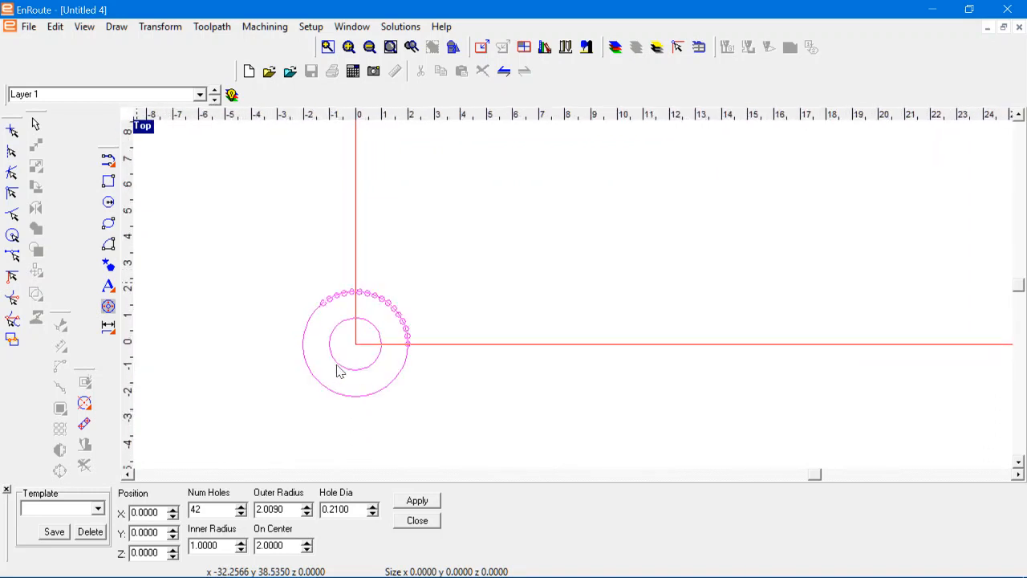
scroll(350, 354, "up", 3)
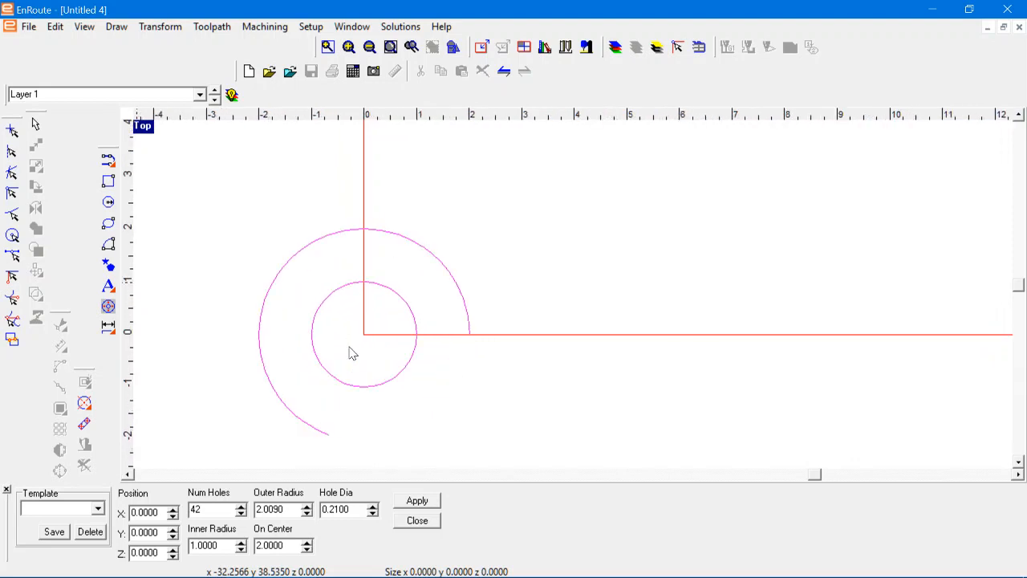
scroll(291, 337, "down", 1)
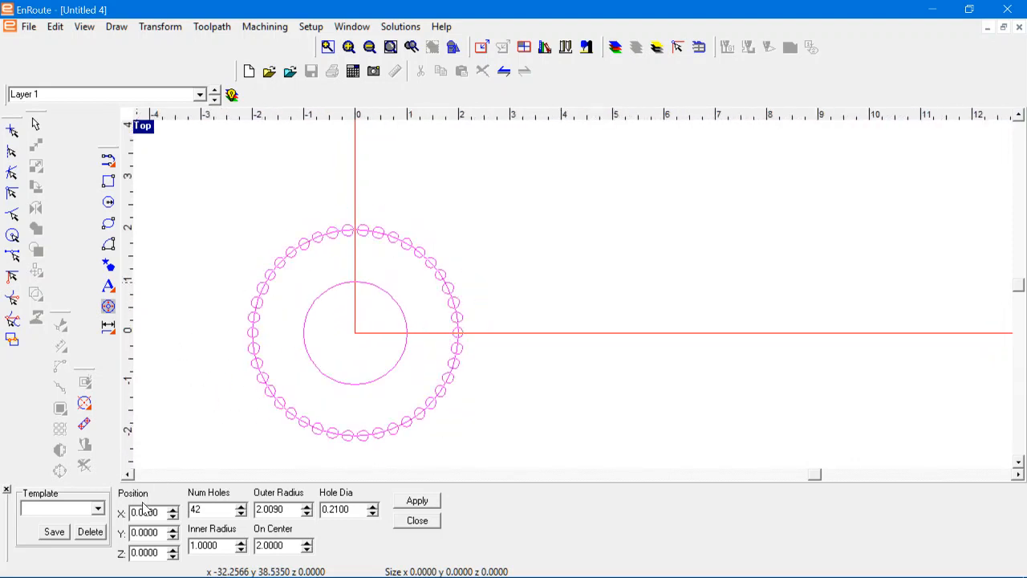
left_click(241, 513)
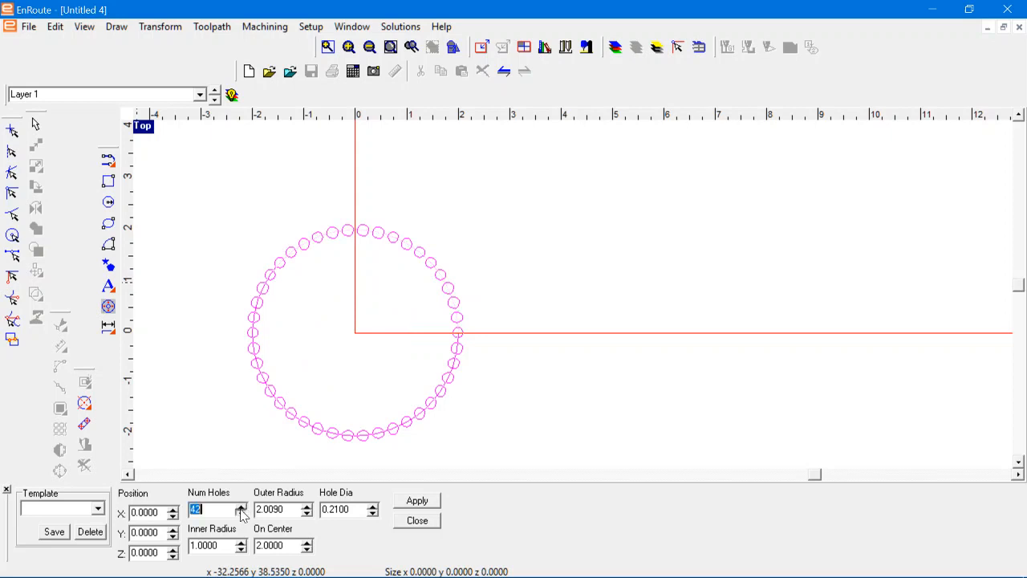
left_click(242, 513)
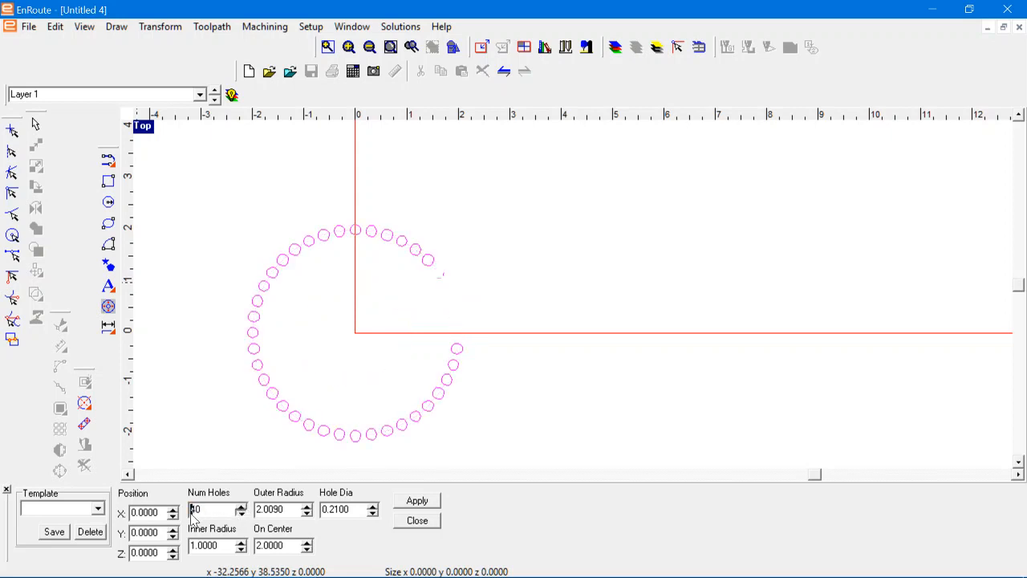
left_click(242, 514)
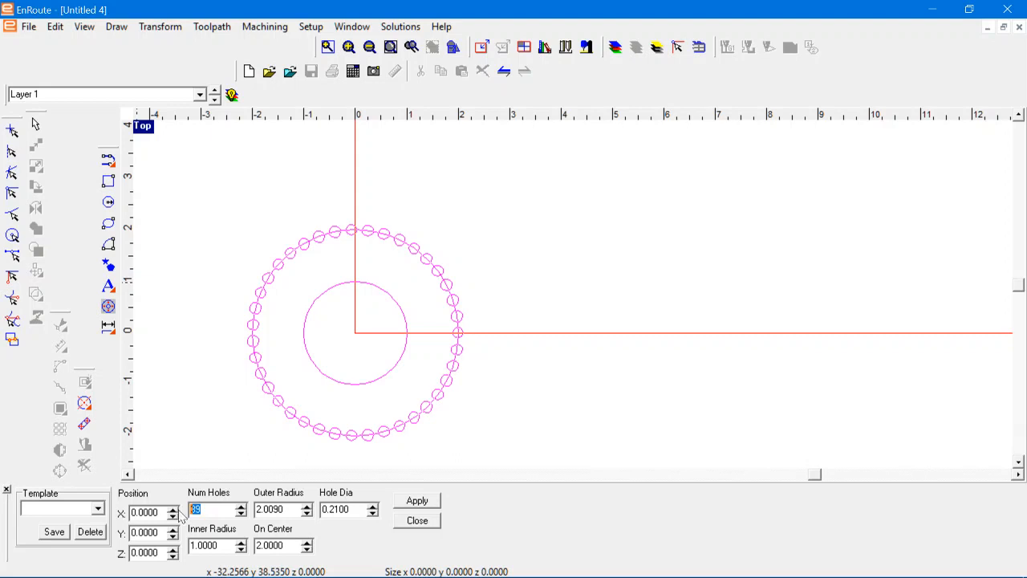
type("15")
key("Tab")
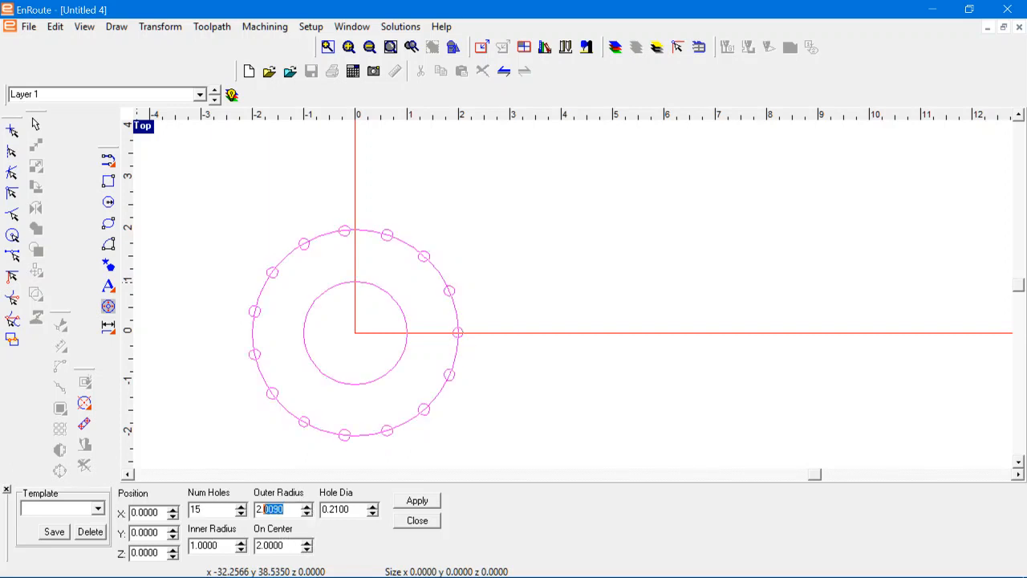
- Set the flange's outer radius to 4.0000
type("4")
key("Tab")
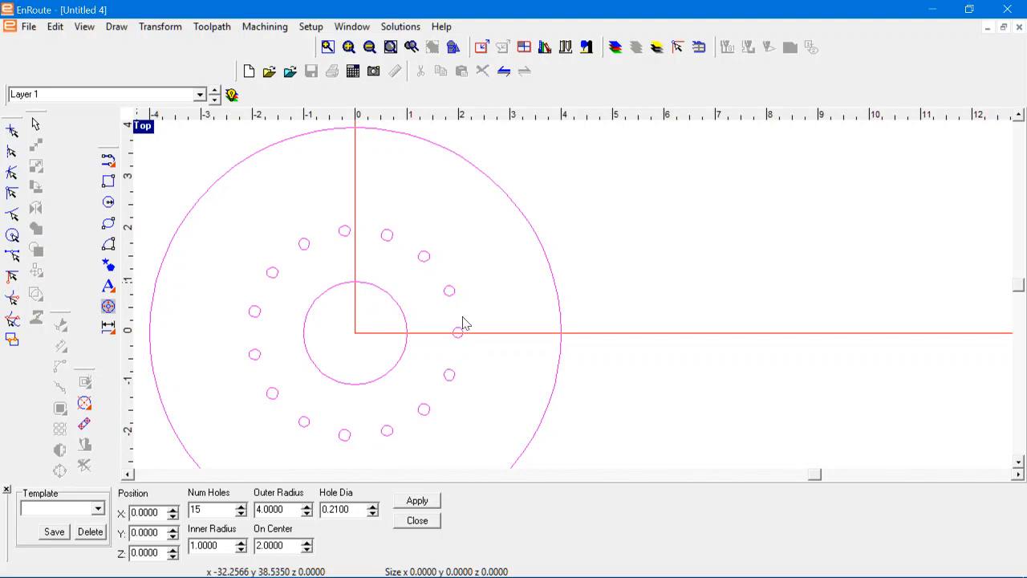
scroll(370, 306, "down", 2)
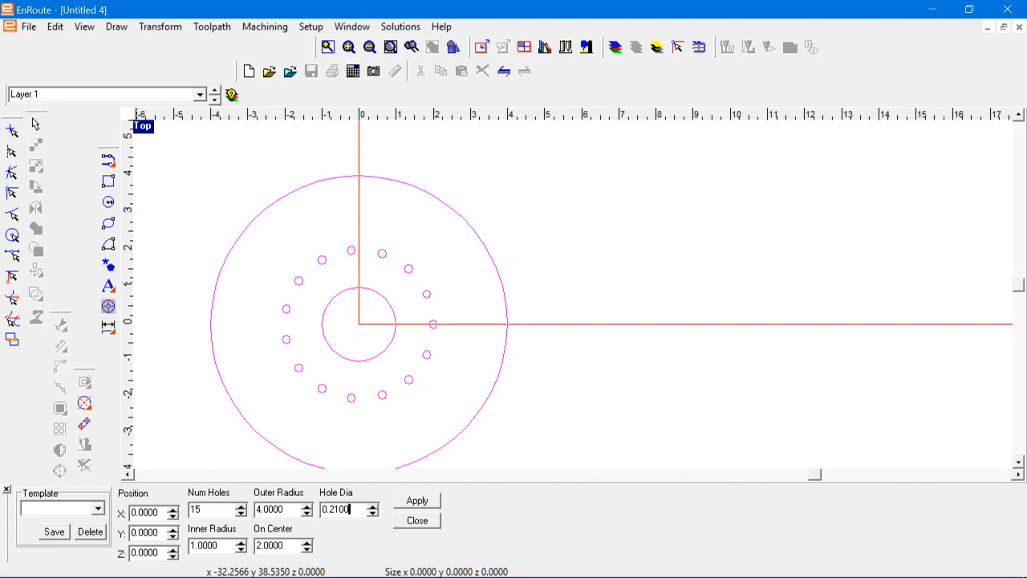
- Try an on-center value of 4.0000 for the hole circle and set it back to 2.0000
key("Tab")
type("4")
left_click(345, 509)
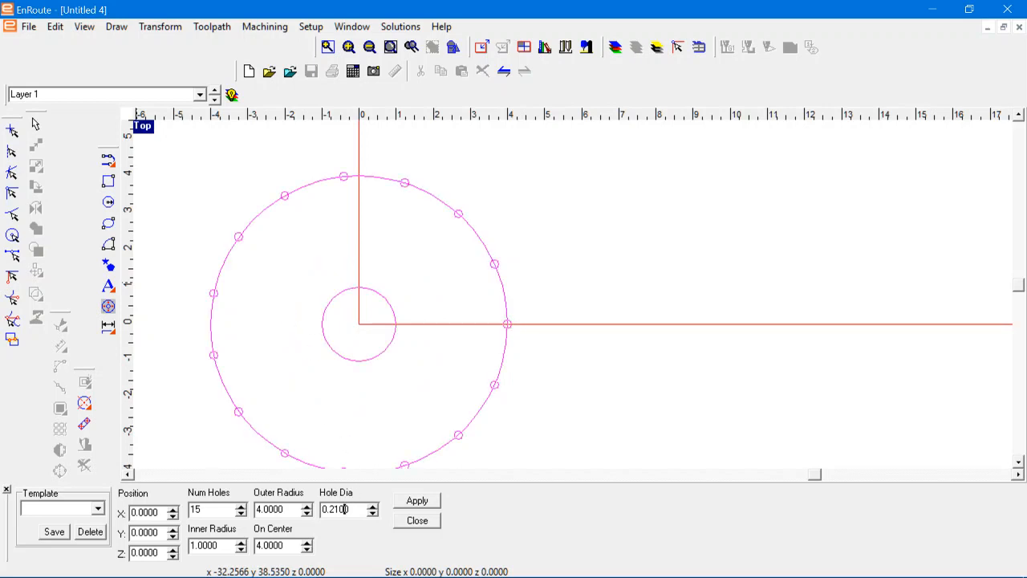
double_click(272, 546)
type("2")
left_click(341, 509)
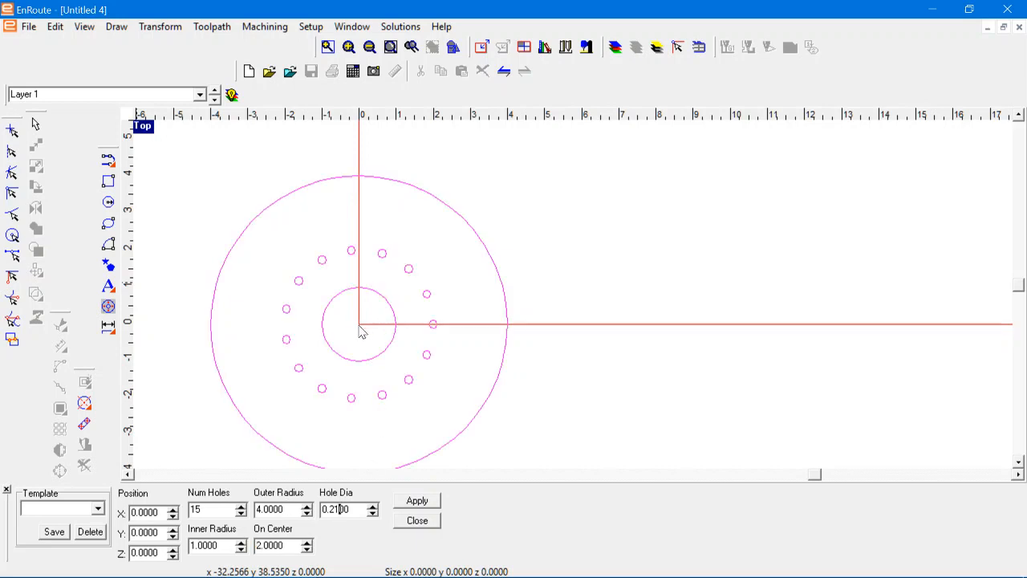
scroll(329, 434, "down", 1)
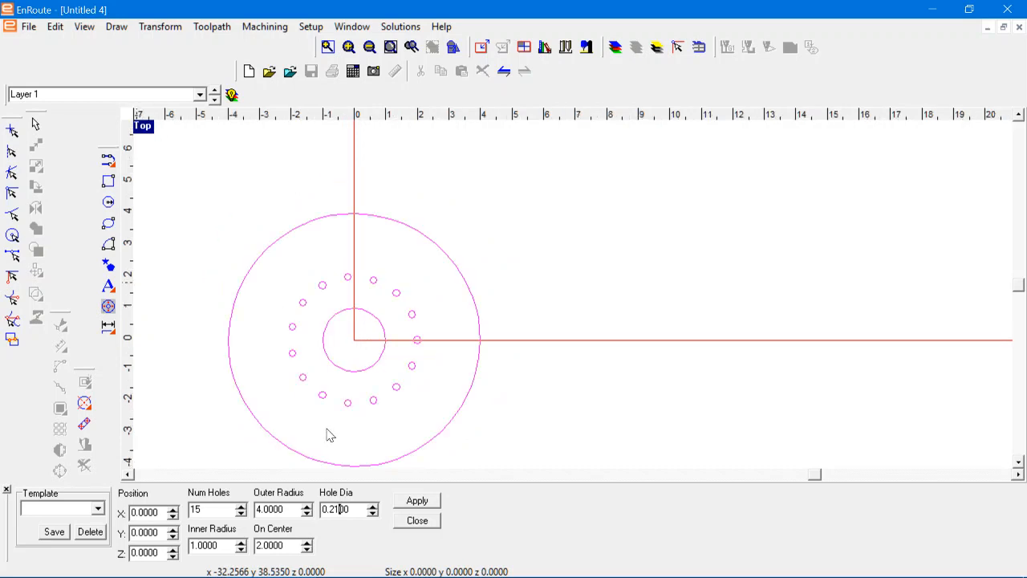
- Try an inner radius of 0.0000, restore it to 1.0000 and create the flange
left_click(240, 550)
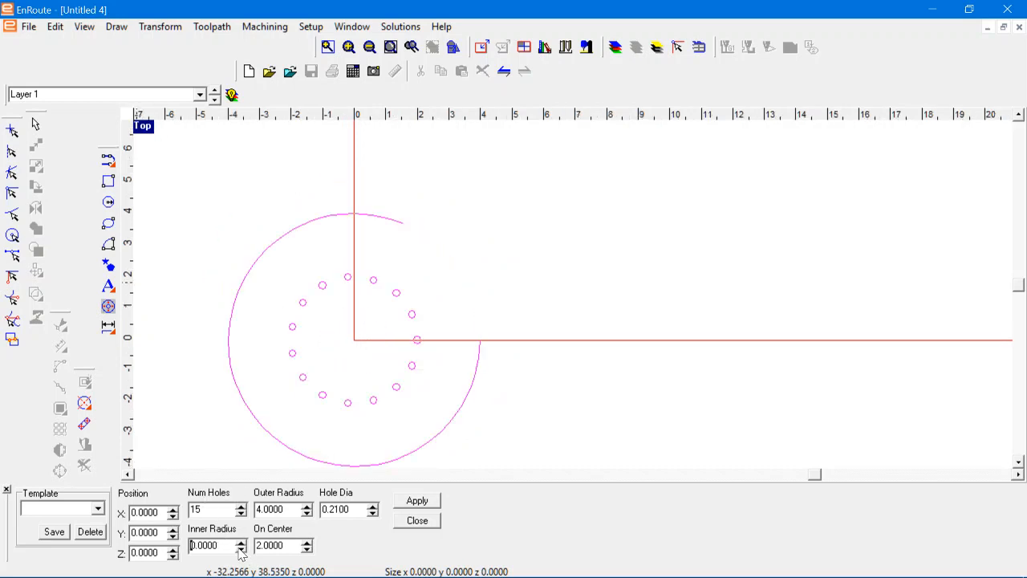
left_click(240, 550)
mouse_move(303, 560)
left_click(241, 542)
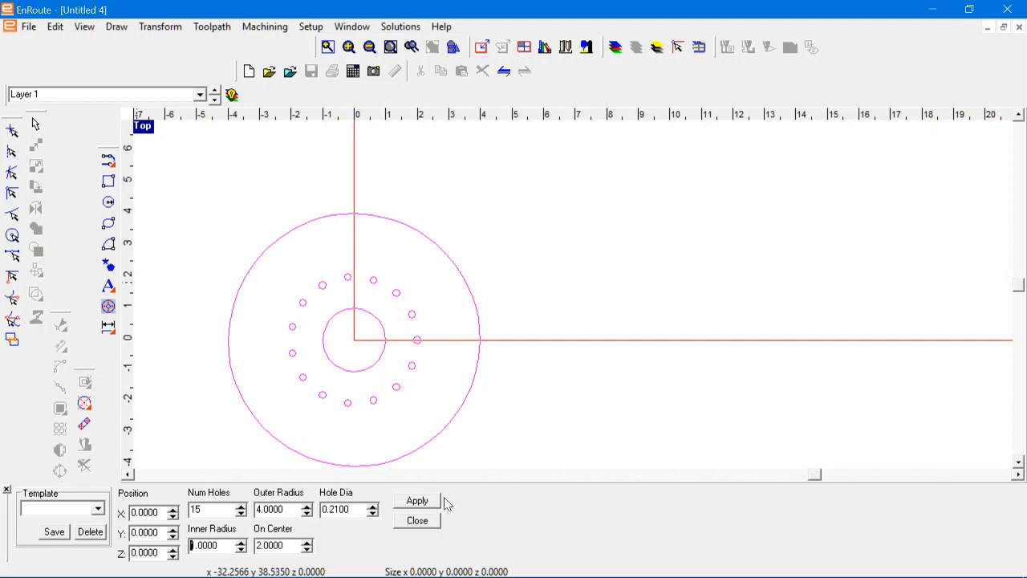
left_click(416, 499)
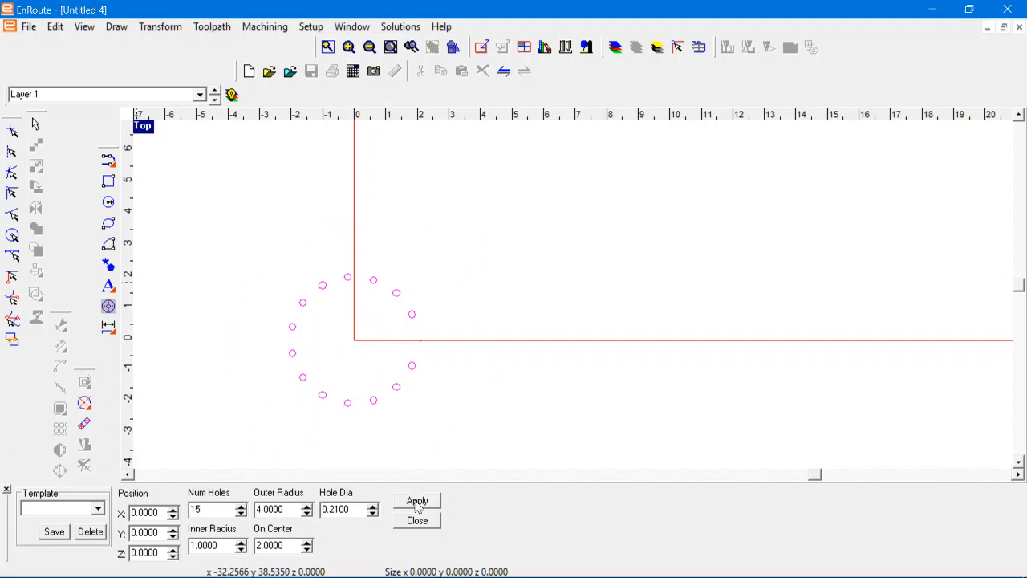
left_click(419, 521)
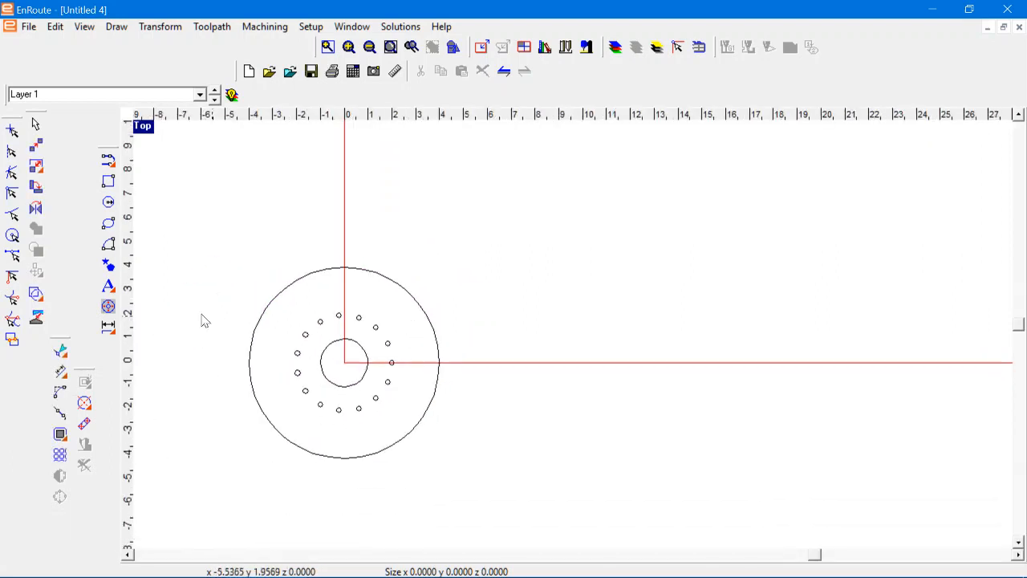
left_click(108, 306)
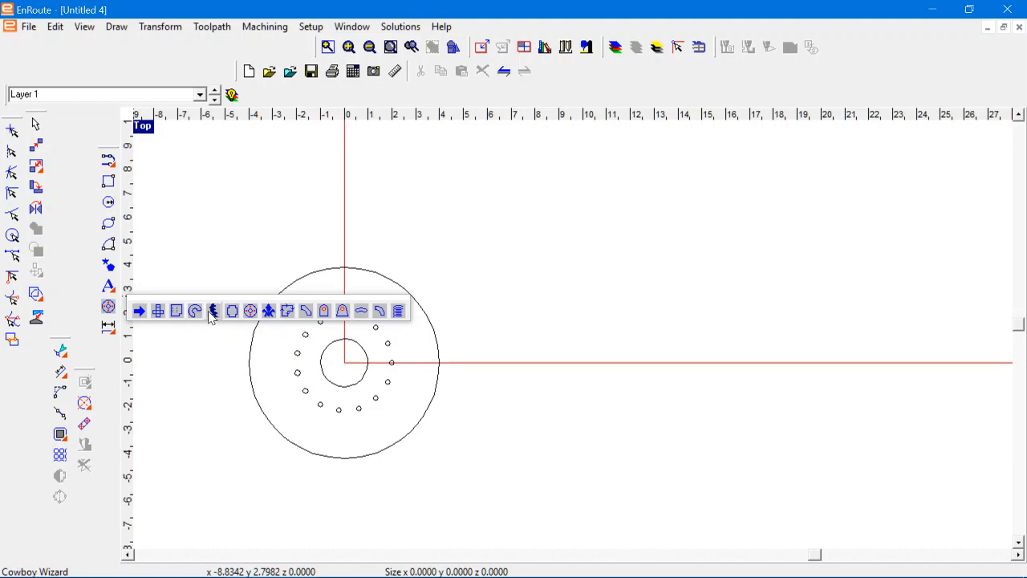
right_click(504, 353)
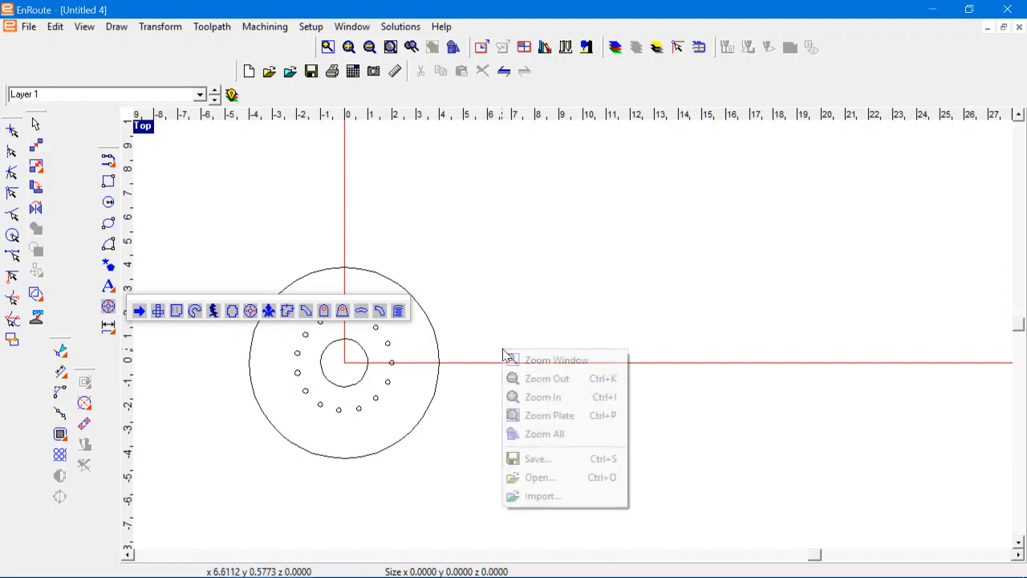
left_click(508, 340)
scroll(438, 329, "down", 1)
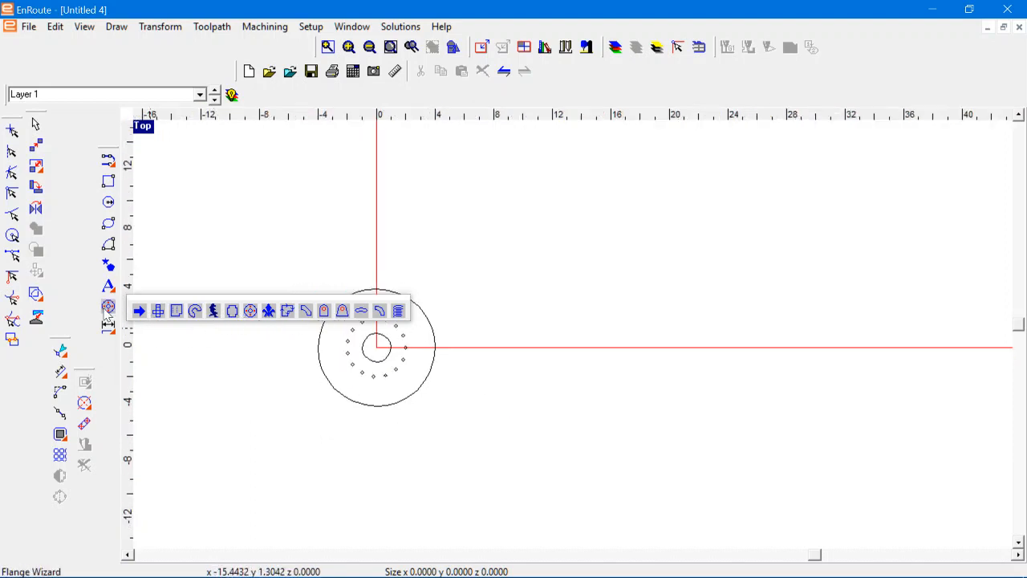
scroll(359, 361, "up", 4)
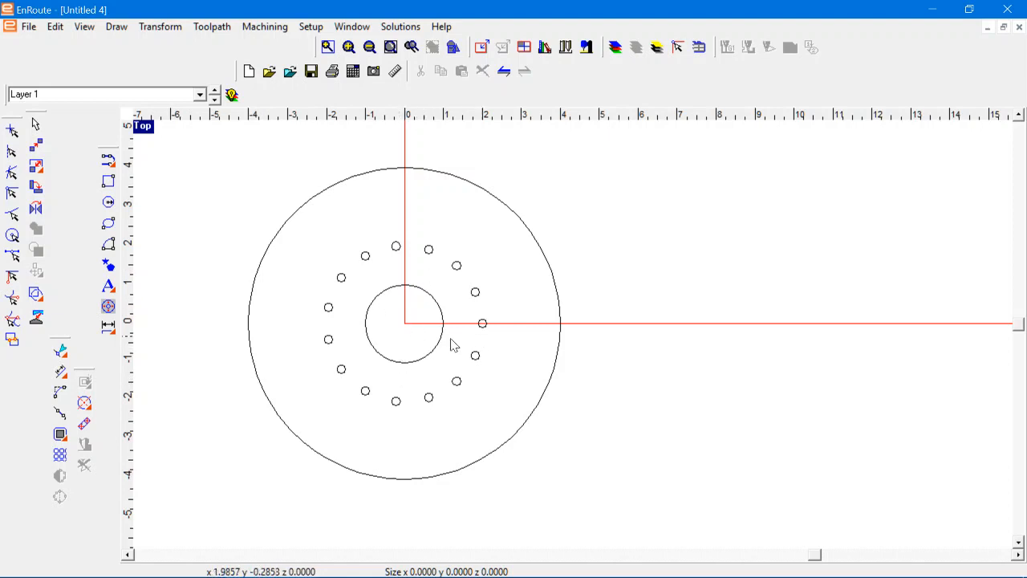
scroll(401, 361, "down", 1)
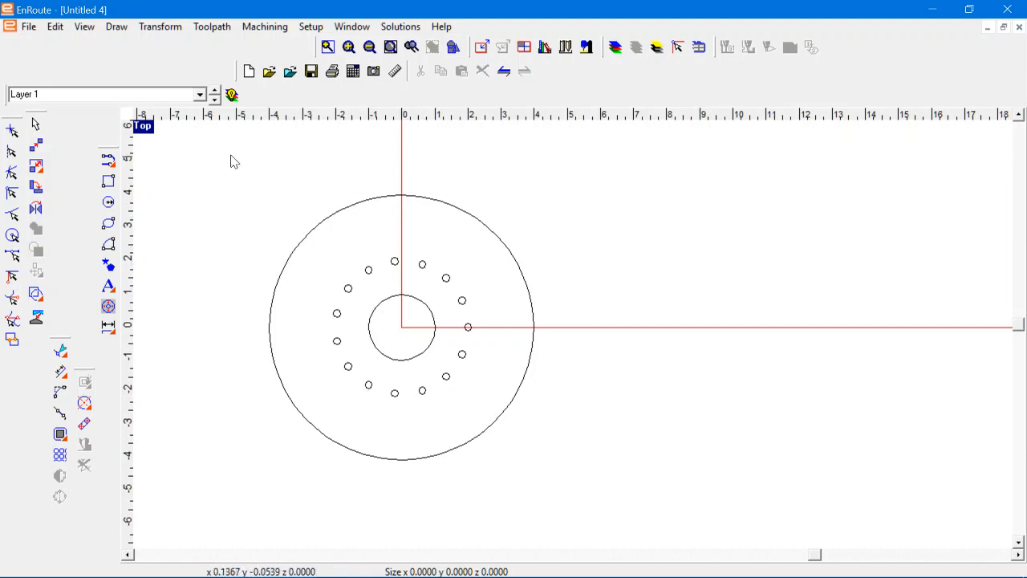
- Apply kerf compensation to the ring of small holes with the Most Common template, offset as Internal (female)
mouse_move(221, 150)
left_mouse_down()
mouse_move(463, 329)
mouse_move(616, 513)
left_mouse_up()
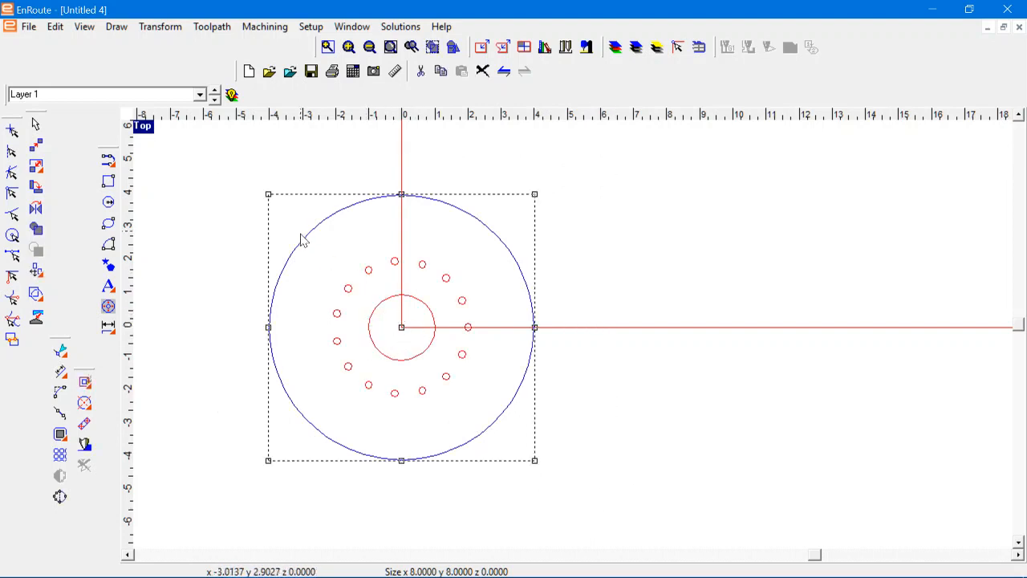
left_click(278, 223)
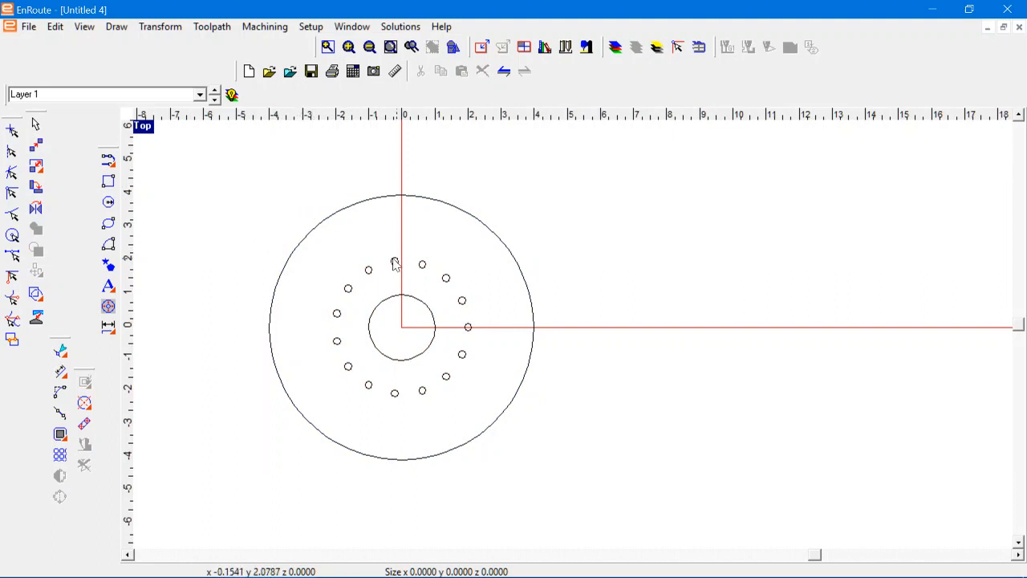
left_click_drag(317, 240, 493, 353)
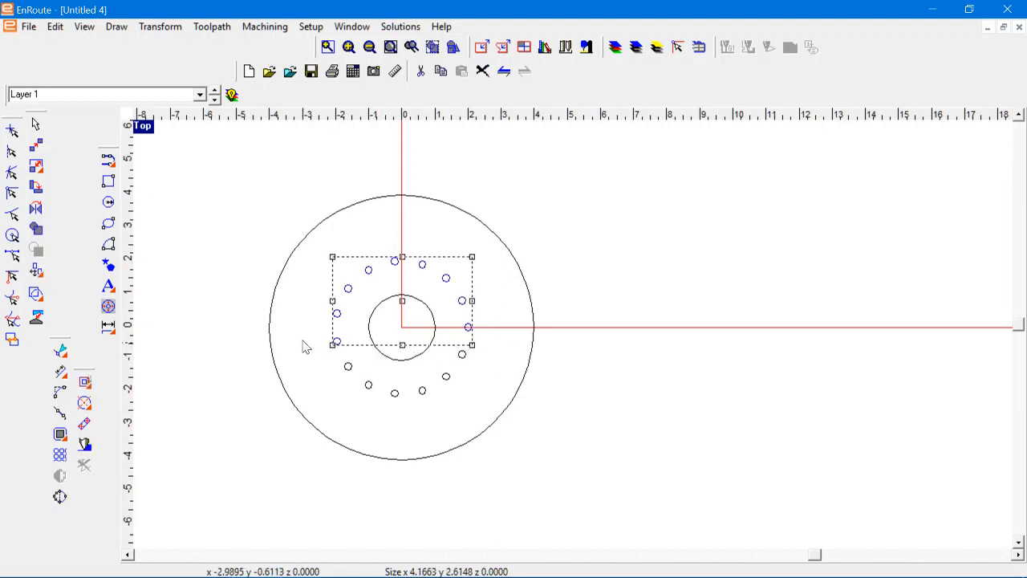
left_click_drag(302, 337, 501, 419)
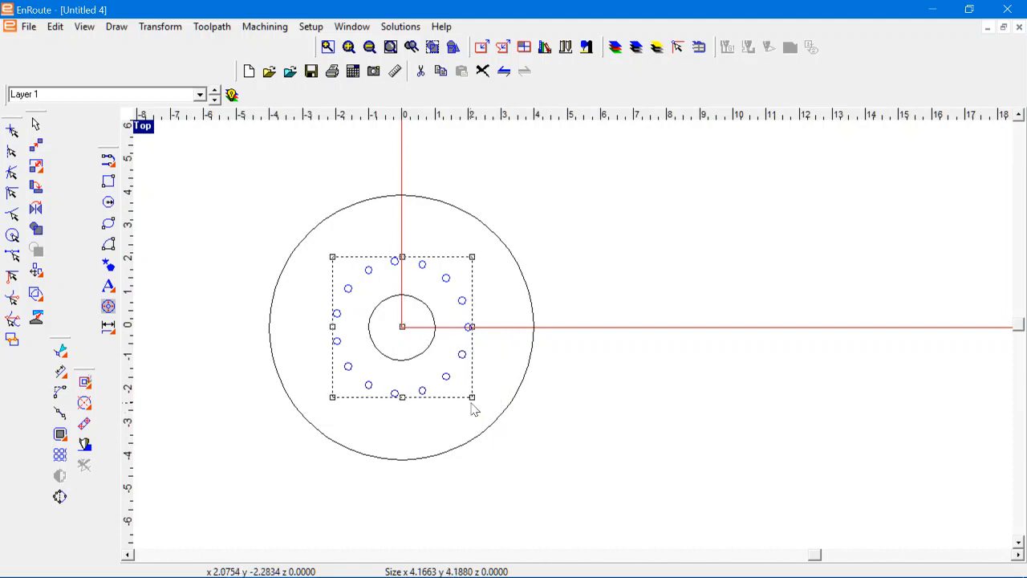
left_click(85, 382)
left_click(575, 469)
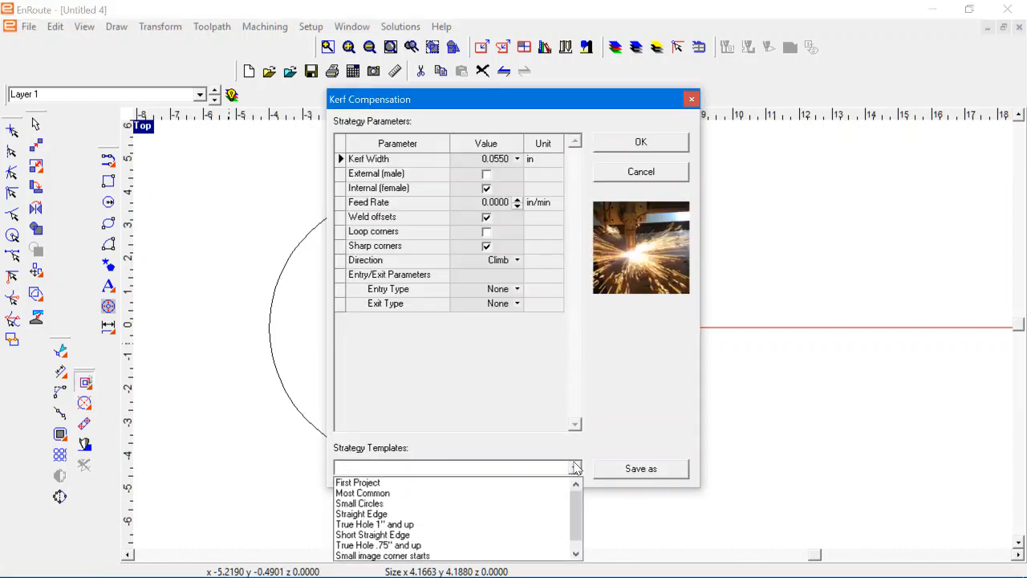
left_click(441, 495)
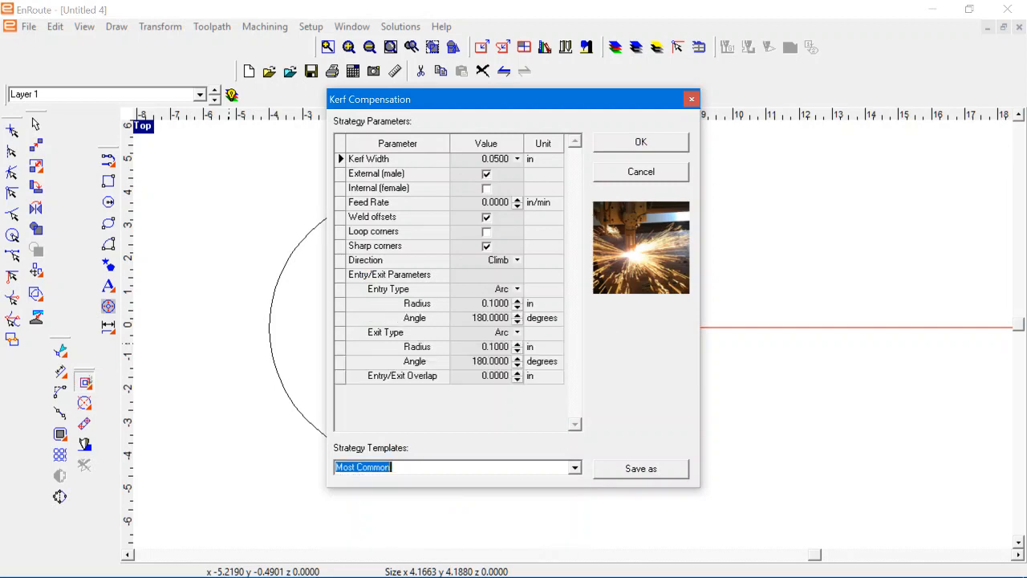
left_click(486, 188)
left_click(619, 148)
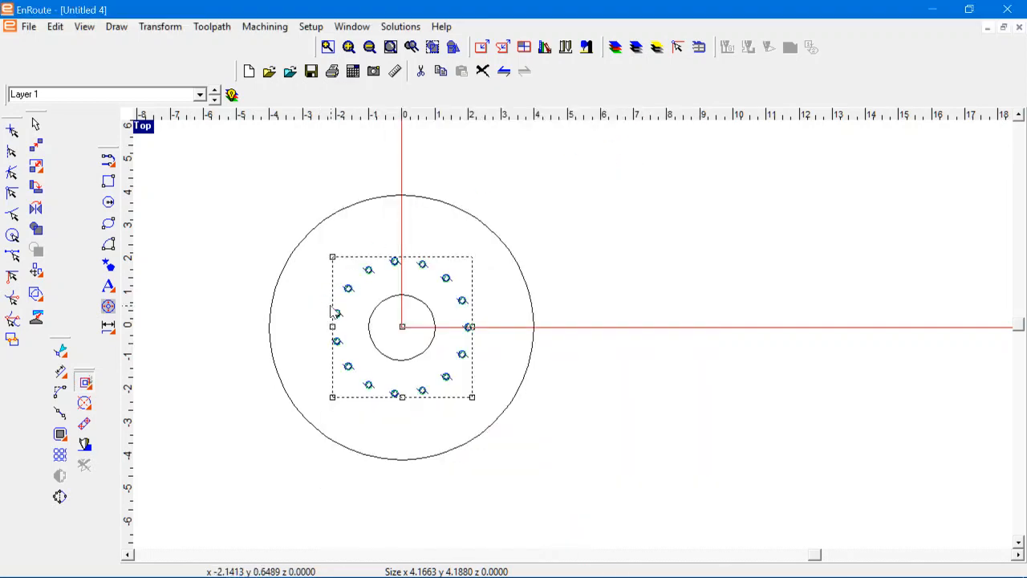
- Apply kerf compensation to the flange's inner and outer circles with the True Hole 1" and up template, offset as Internal (female)
scroll(335, 313, "up", 5)
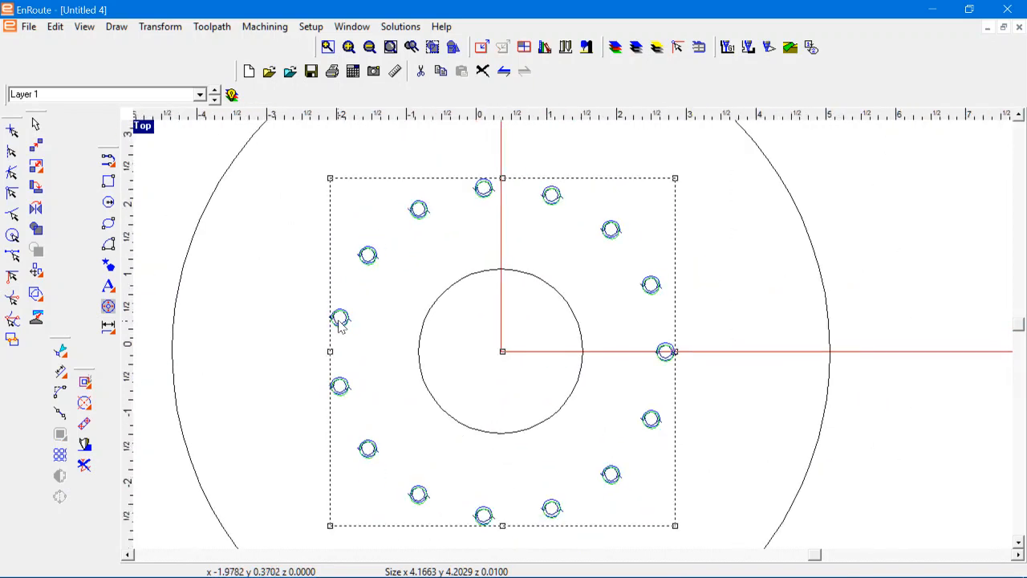
scroll(339, 321, "down", 1)
left_click(432, 290)
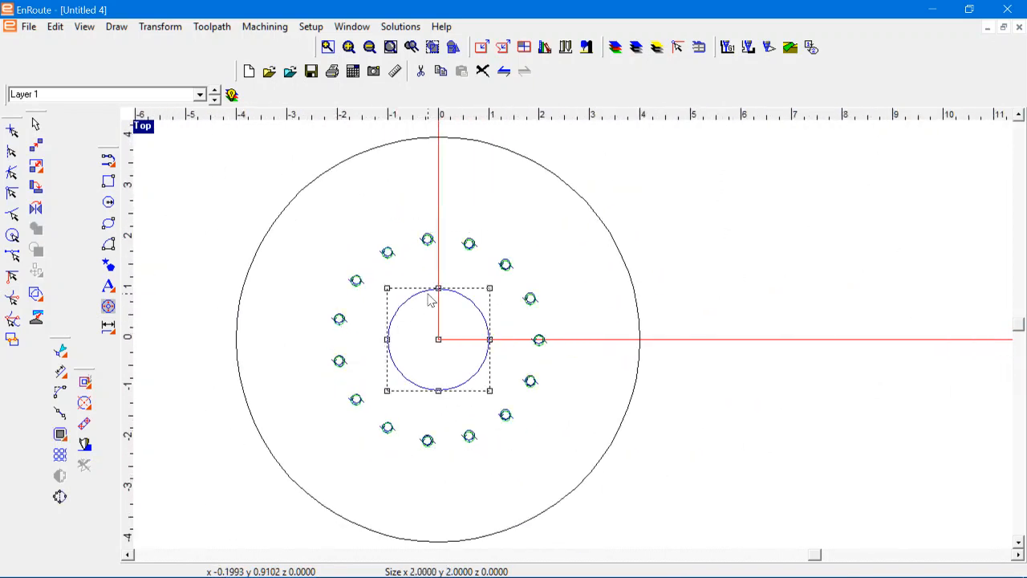
left_click(504, 159)
scroll(160, 275, "down", 1)
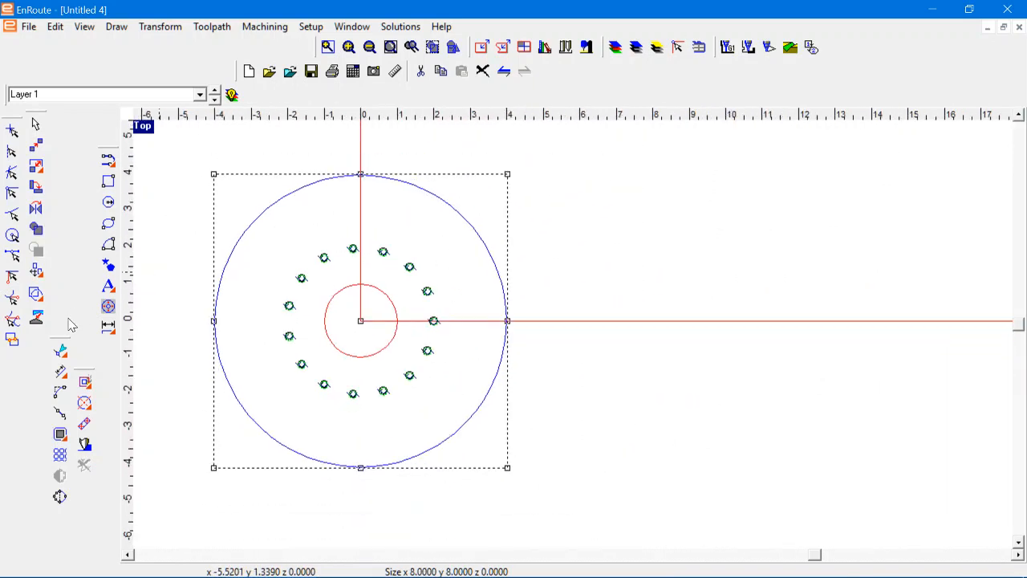
left_click(85, 382)
left_click(575, 468)
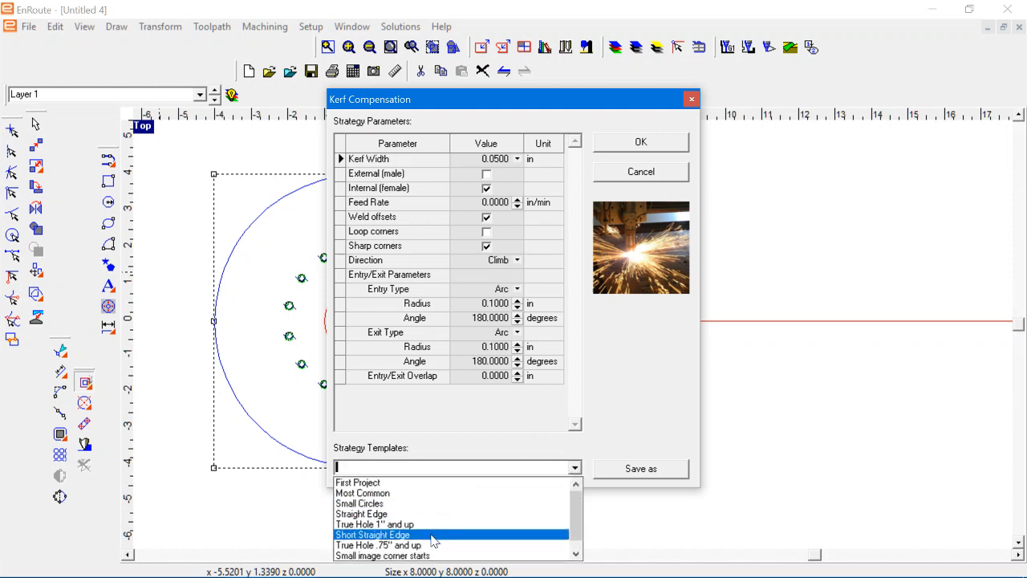
left_click(382, 525)
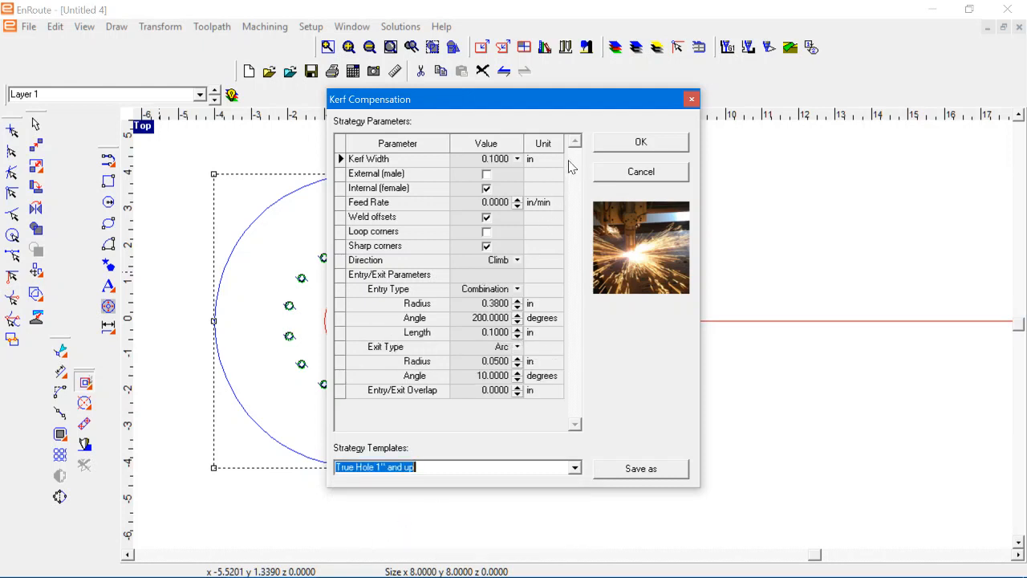
left_click(604, 147)
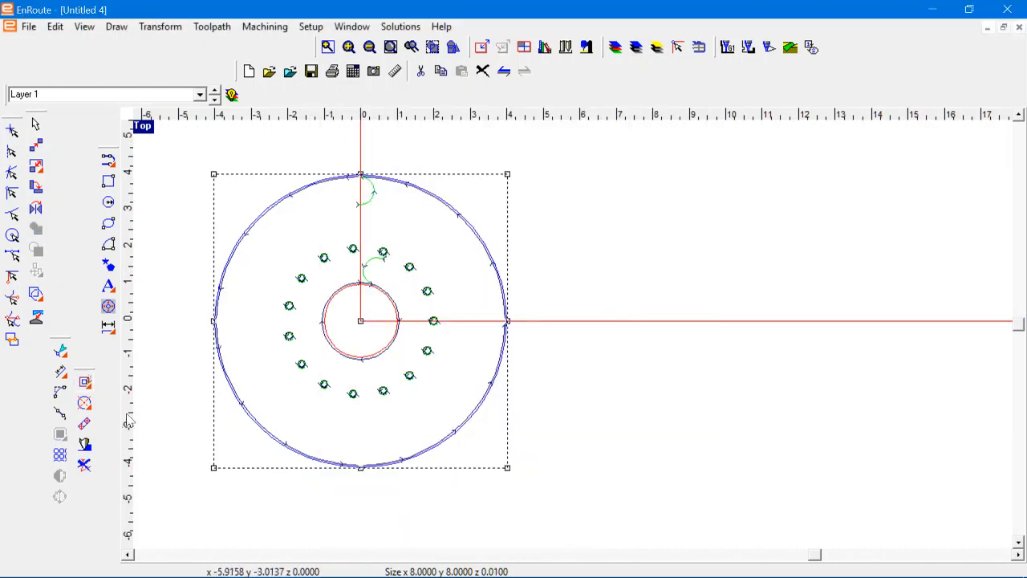
- Undo the kerf offset on the two large circles and reapply it with the same settings as External (male)
left_click(85, 423)
left_click(84, 382)
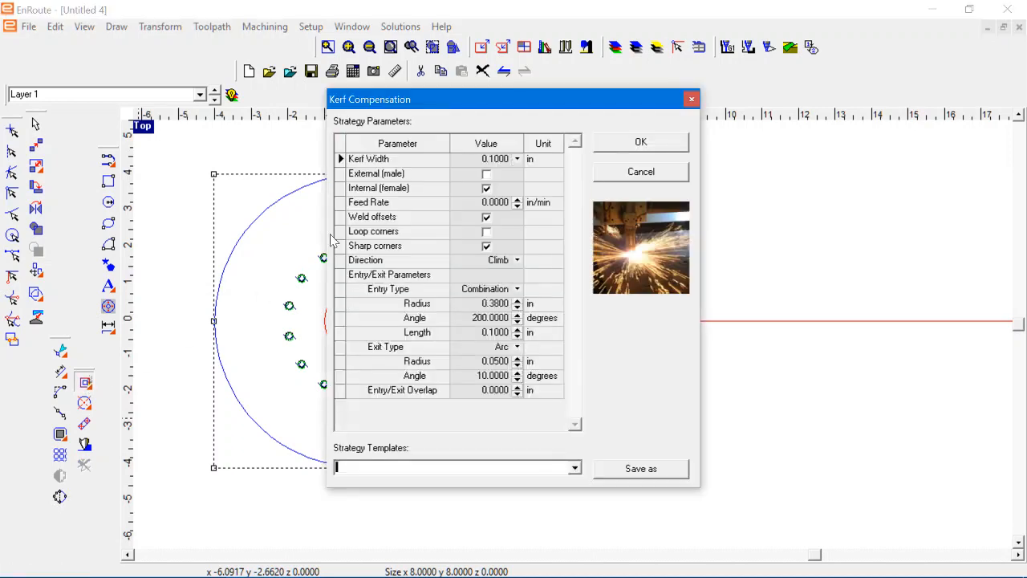
left_click(487, 174)
left_click(614, 144)
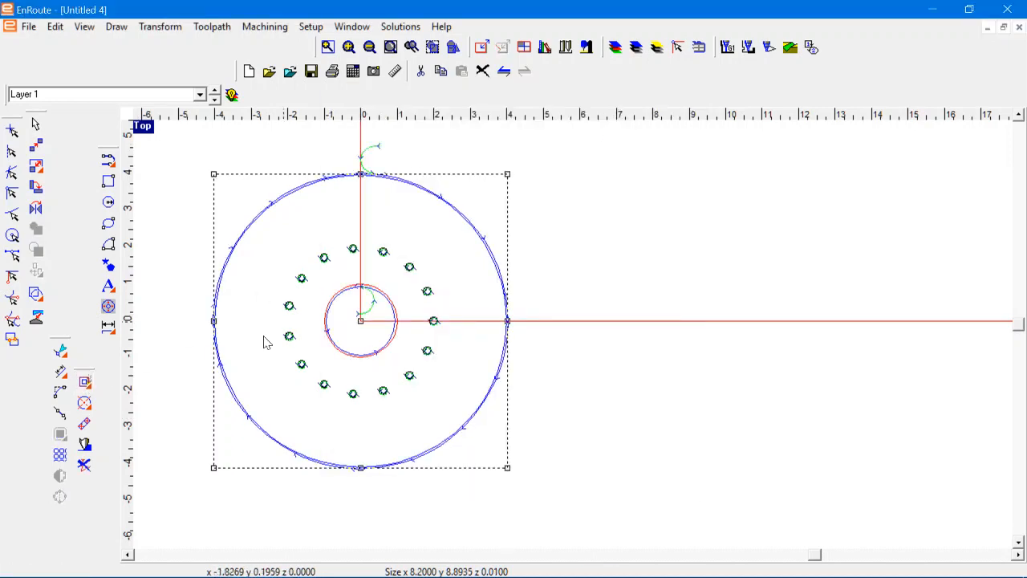
- Edit the entry/exit of the outer circle's toolpath, setting both entry and exit to None
scroll(262, 340, "up", 4)
scroll(442, 390, "down", 3)
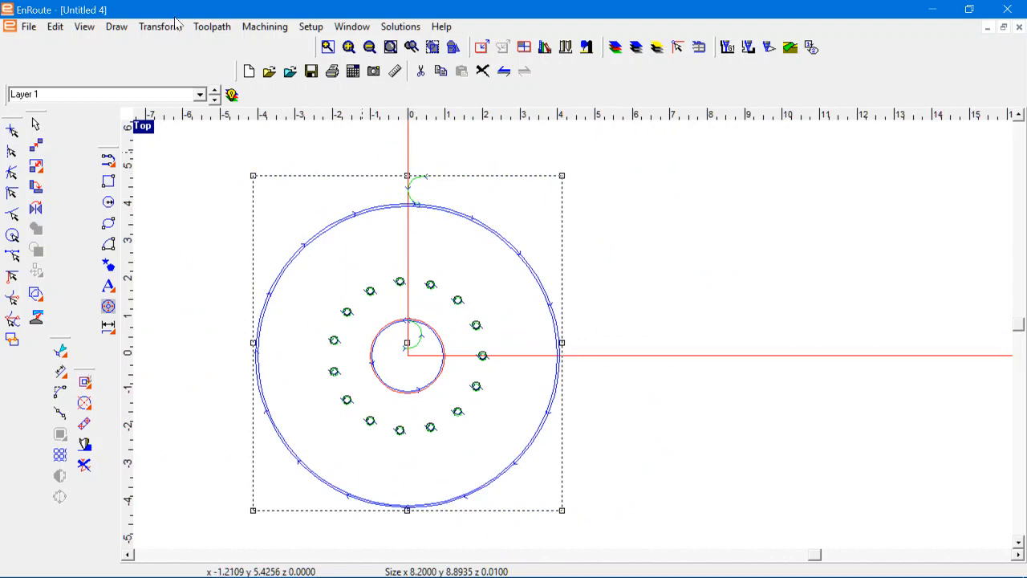
left_click(172, 26)
mouse_move(205, 28)
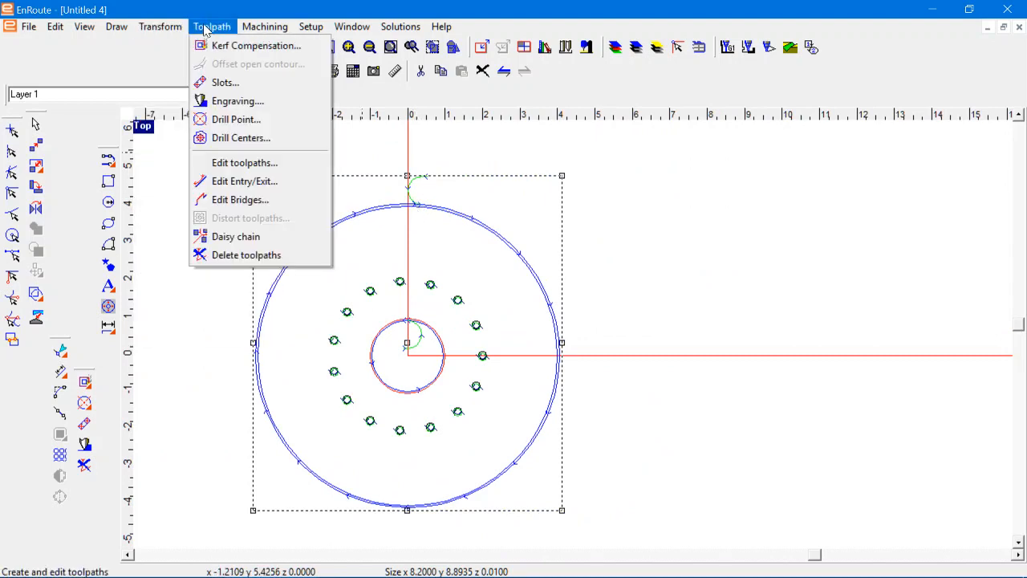
left_click(237, 182)
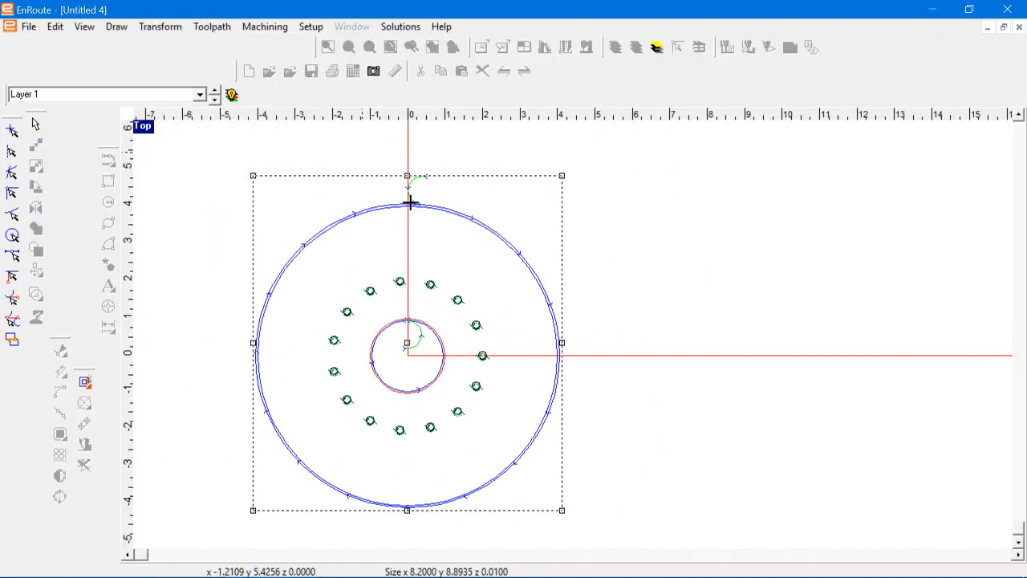
right_click(409, 203)
left_click(438, 231)
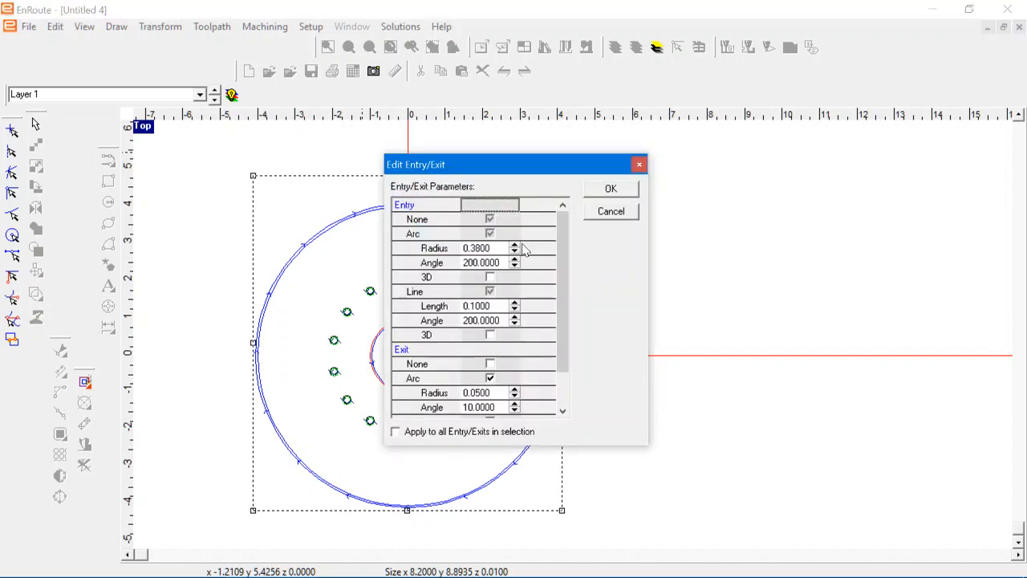
left_click(490, 219)
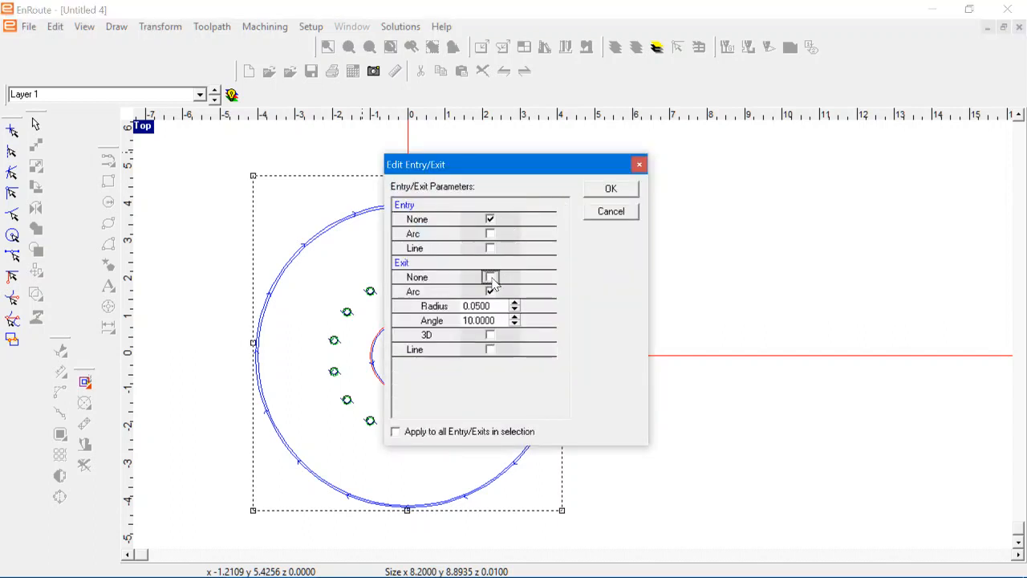
left_click(489, 276)
left_click(598, 189)
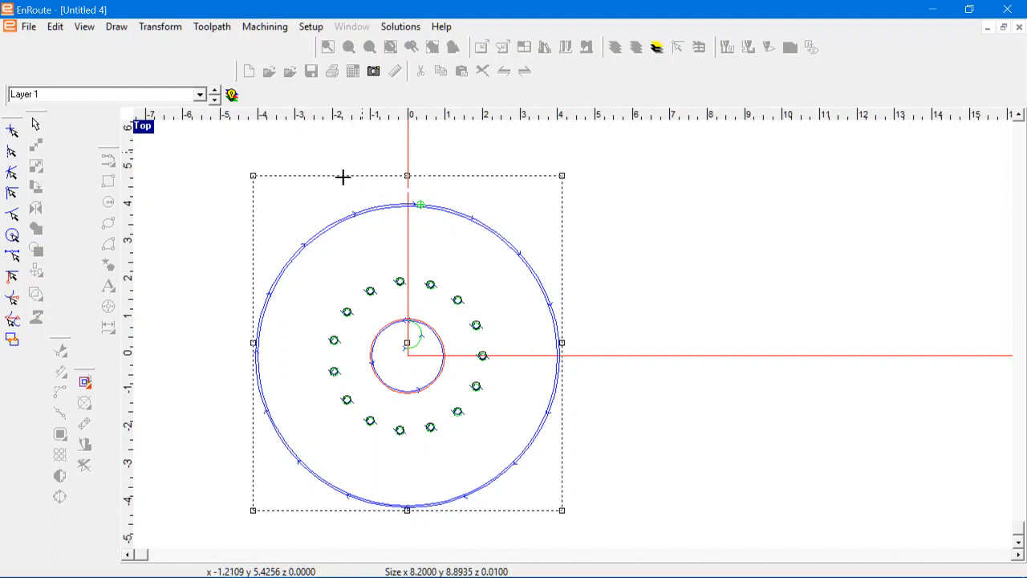
right_click(322, 153)
left_click(341, 162)
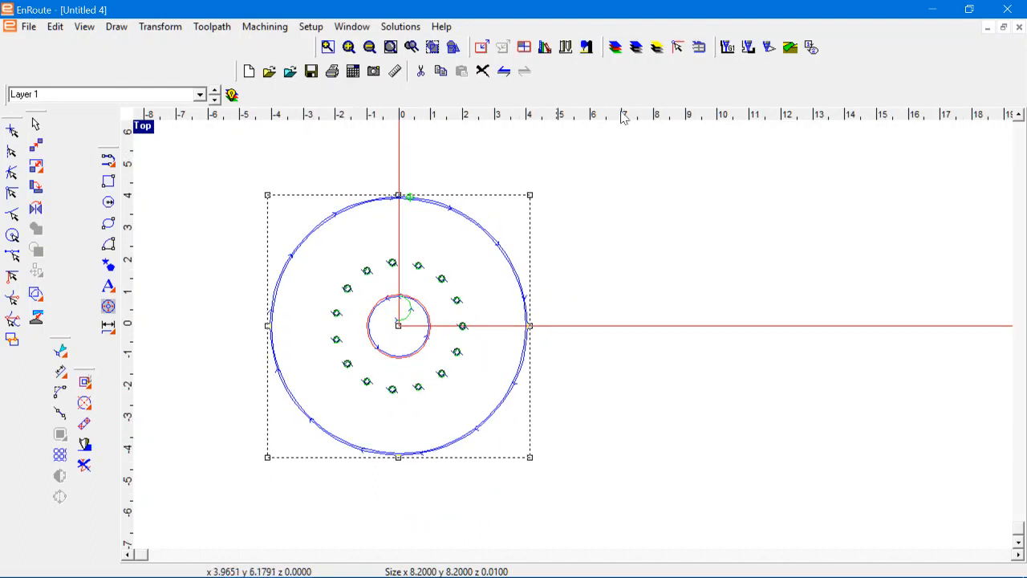
- Run the 2D simulation of the flange toolpaths, advancing one tool lift at a time to the end of the job
left_click(748, 48)
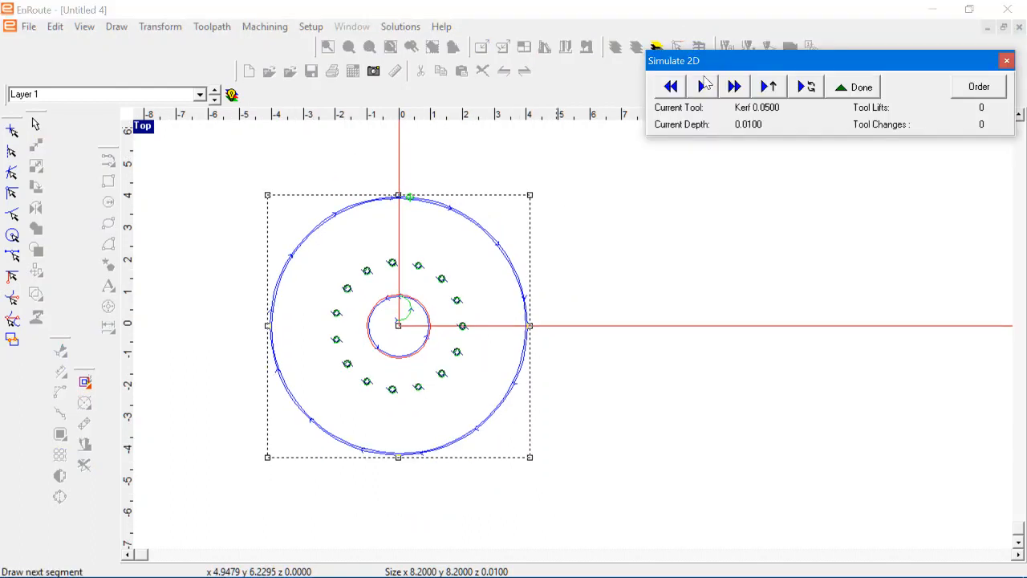
left_click(703, 87)
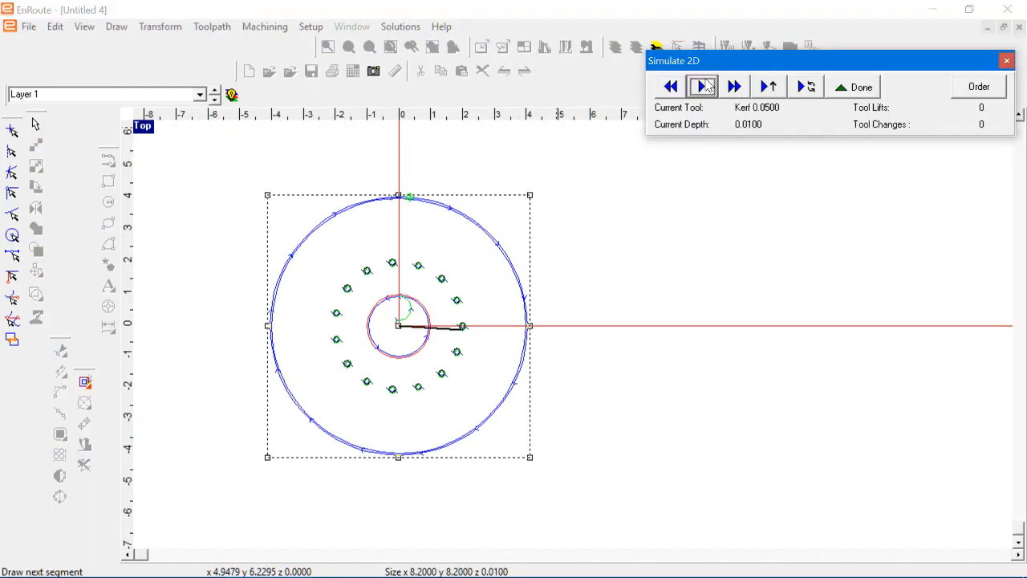
left_click(770, 86)
left_click(770, 87)
left_click(770, 86)
left_click(770, 87)
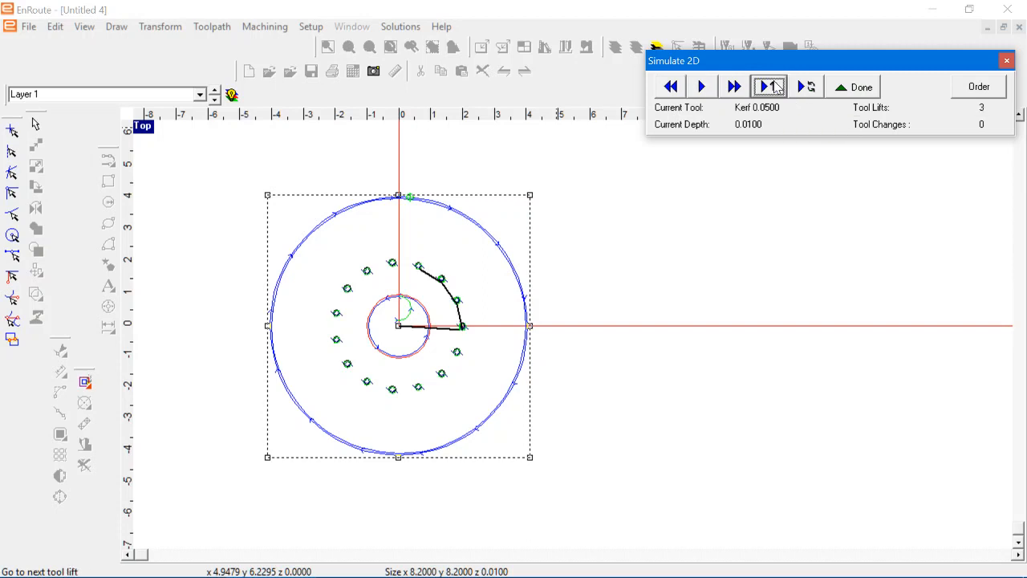
left_click(770, 87)
left_click(770, 87)
left_click(770, 87)
left_click(770, 87)
left_click(770, 87)
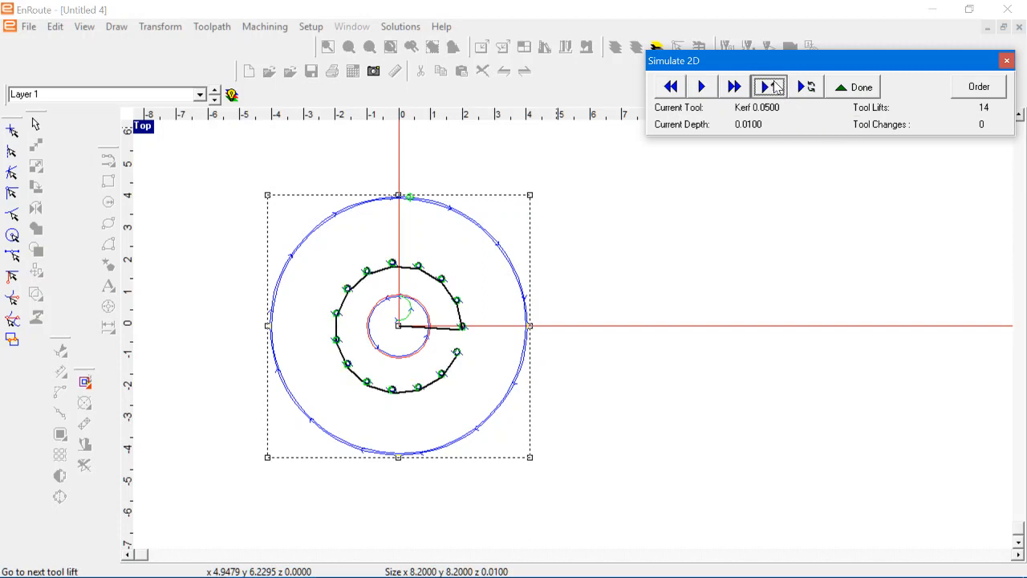
left_click(771, 86)
left_click(772, 87)
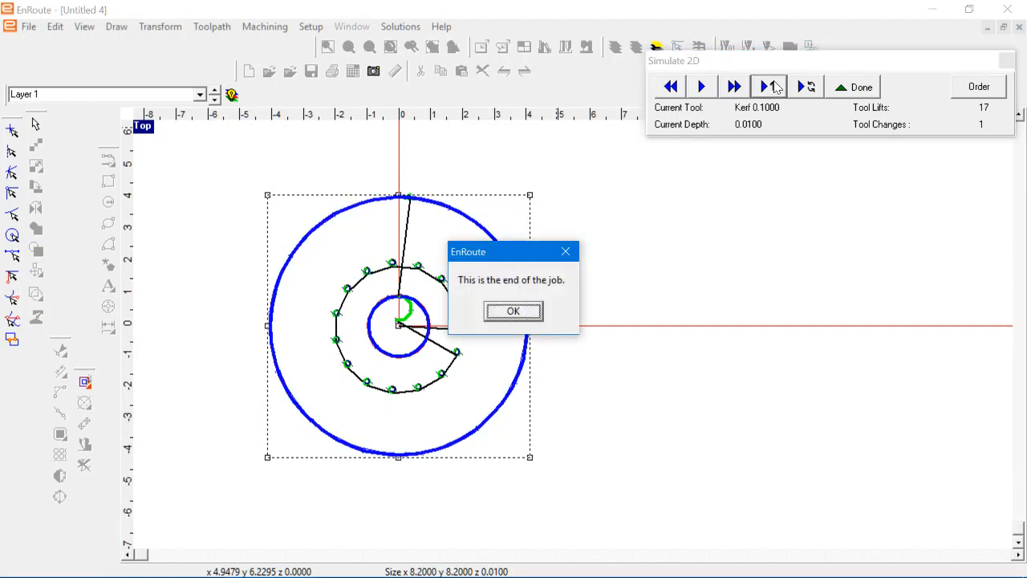
left_click(514, 316)
- Change the cutting priority order to Tool, Object, Strategy, Pass, Layer and update the order
left_click(971, 84)
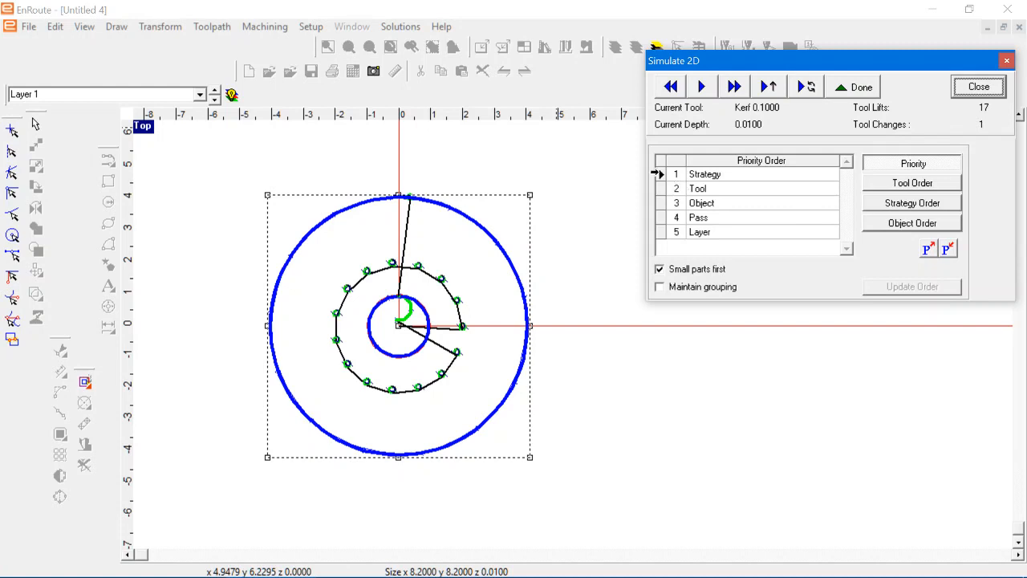
left_click(662, 177)
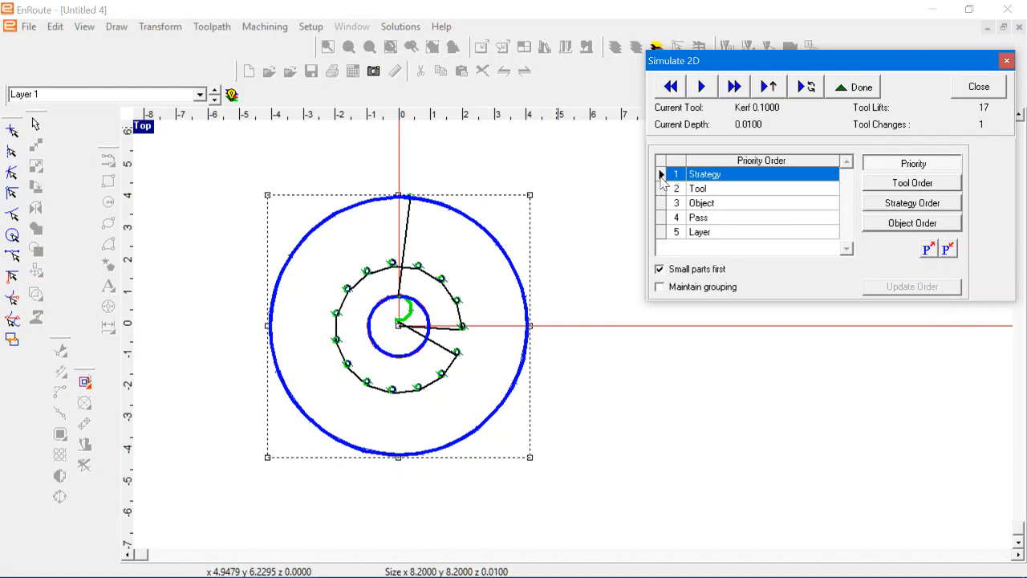
left_click_drag(663, 176, 662, 210)
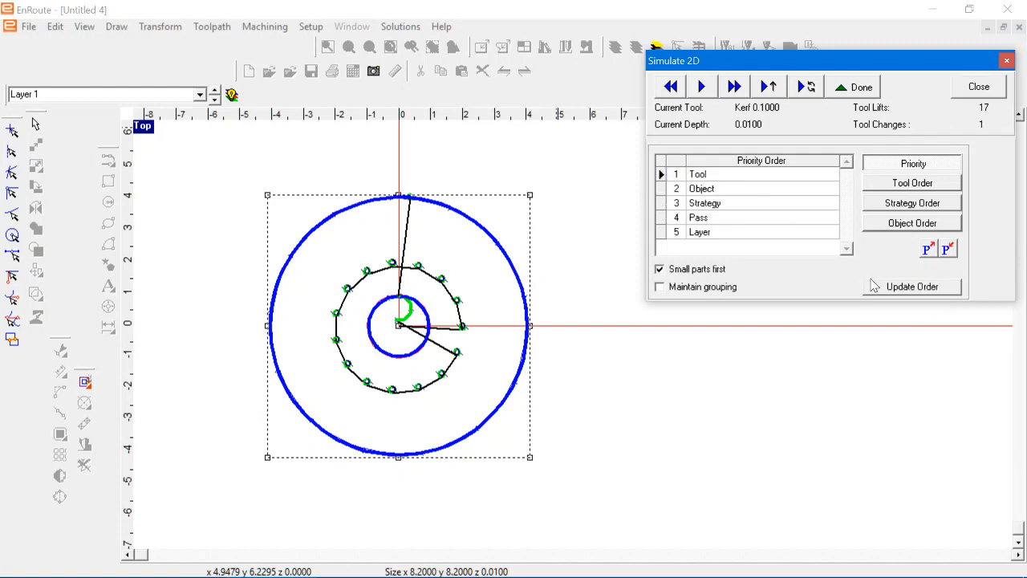
left_click(876, 287)
- Replay the start of the 2D simulation to check the cutting sequence of the small holes, and rewind it
left_click(671, 86)
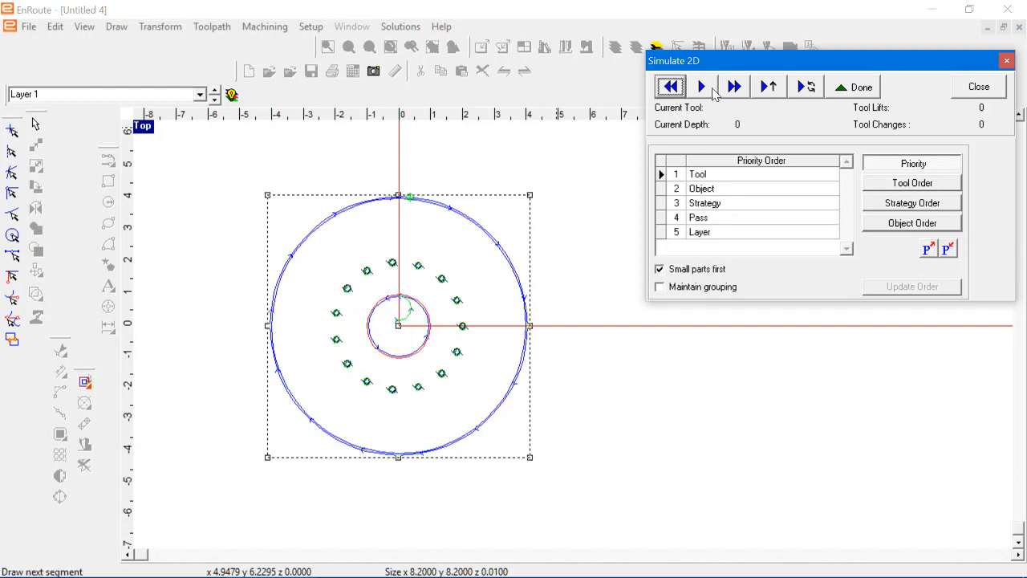
left_click(702, 86)
left_click(775, 89)
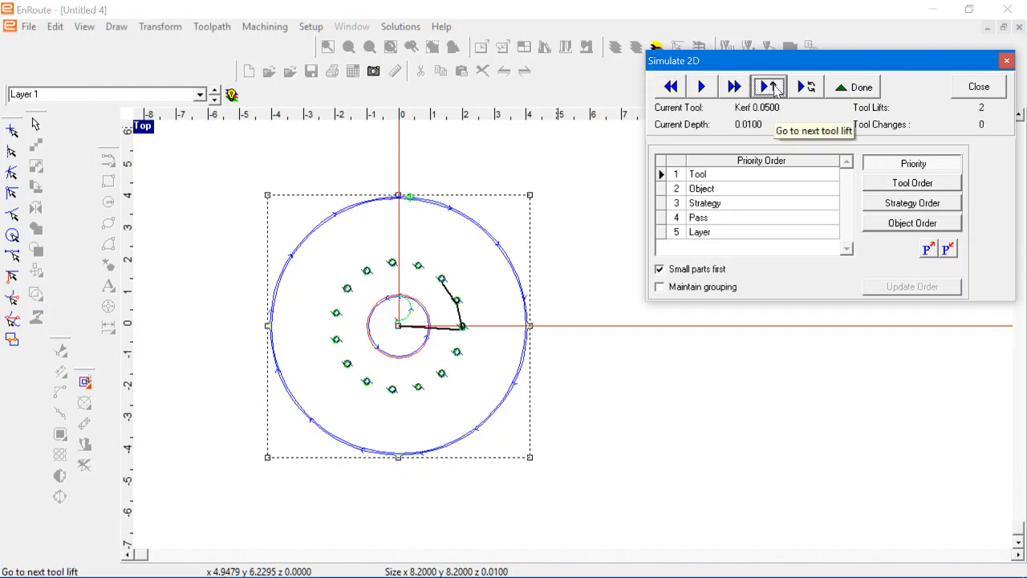
left_click(671, 87)
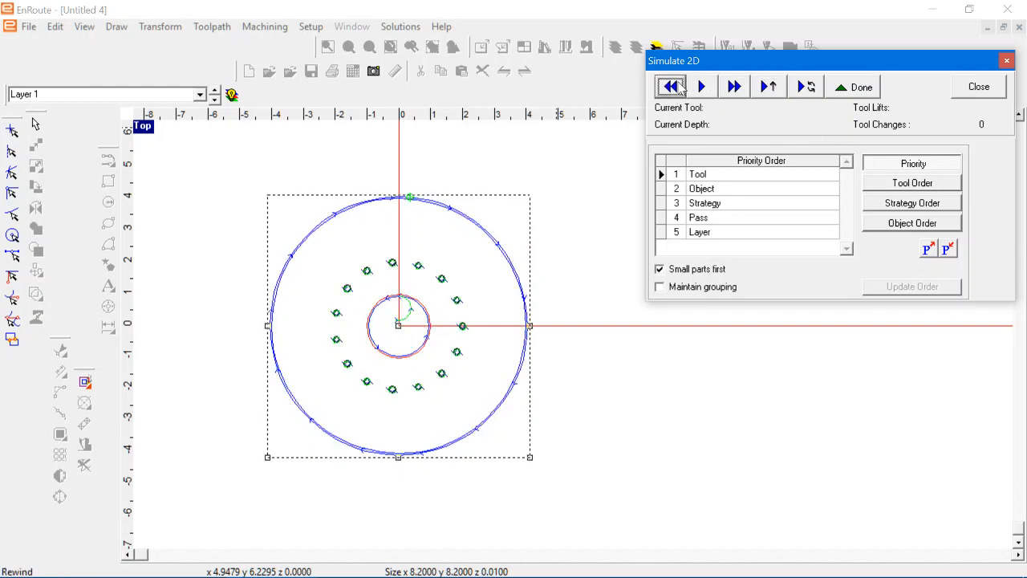
- Set the object order to Outside in, update the order and simulate the sequence through the first tool lift
left_click(885, 223)
left_click(888, 203)
left_click(890, 228)
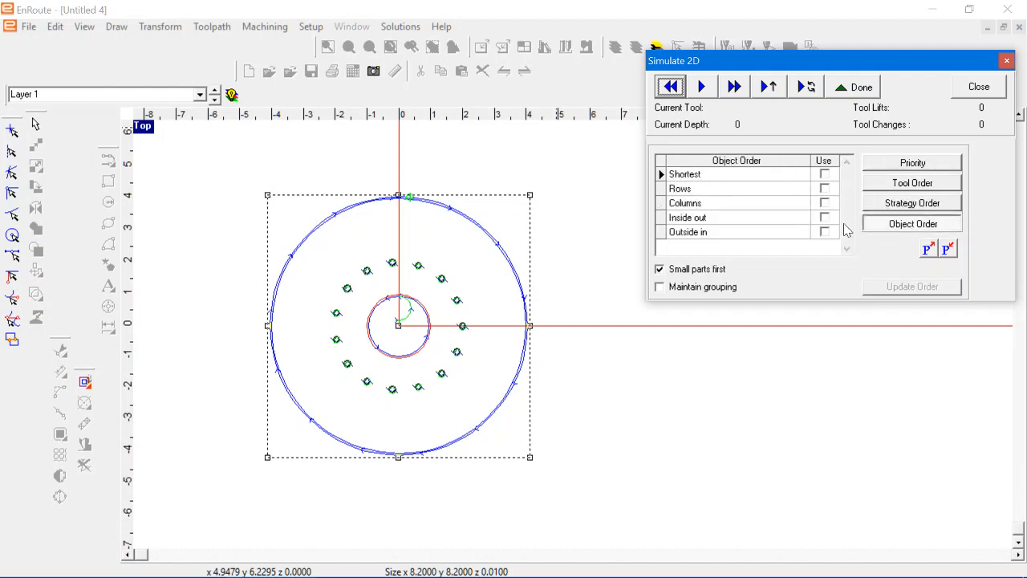
left_click(823, 232)
left_click(823, 232)
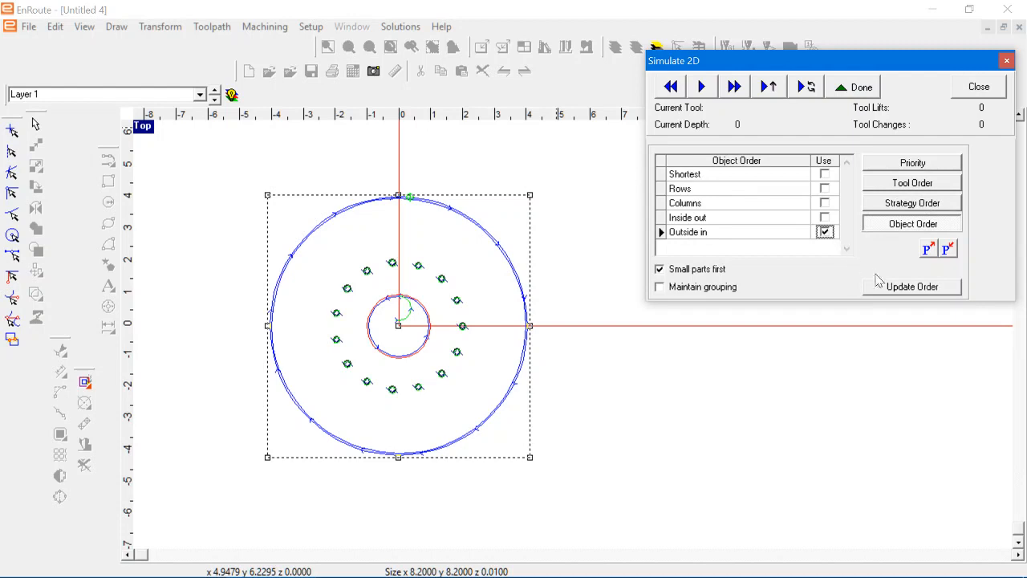
left_click(889, 287)
left_click(701, 86)
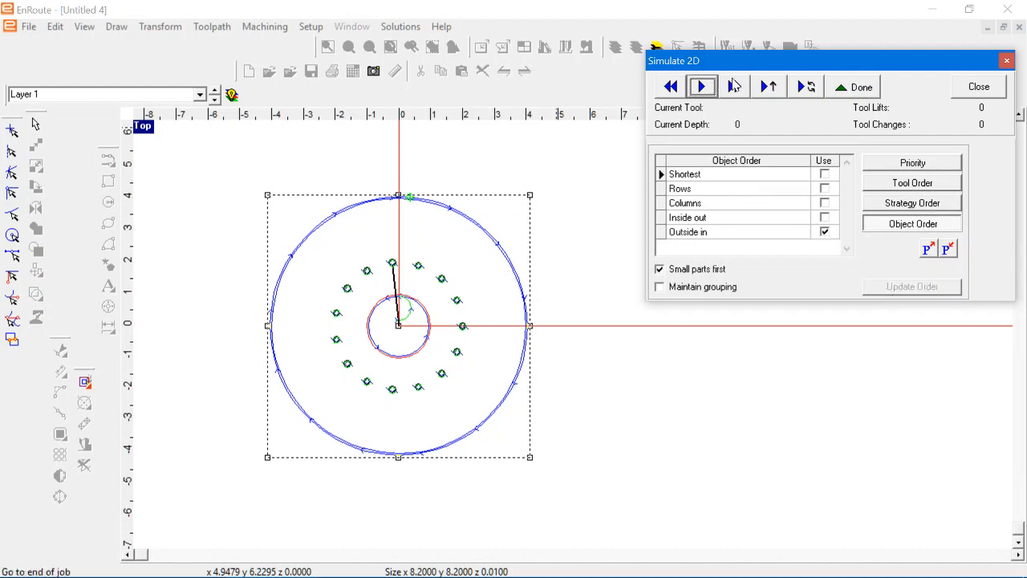
left_click(767, 88)
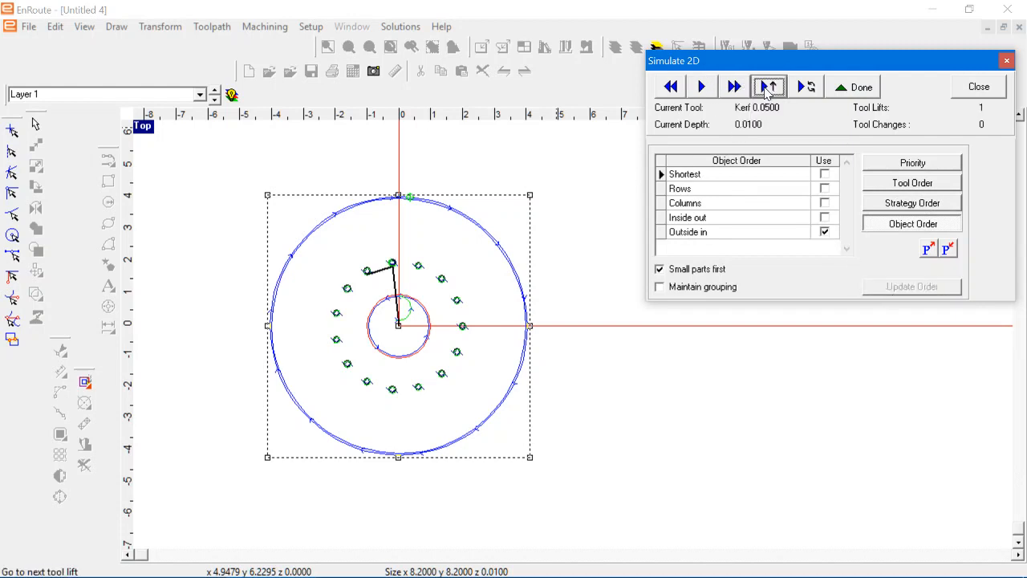
- Move Object above Tool to the first place of the priority order and update the order
left_click(889, 170)
left_click(663, 195)
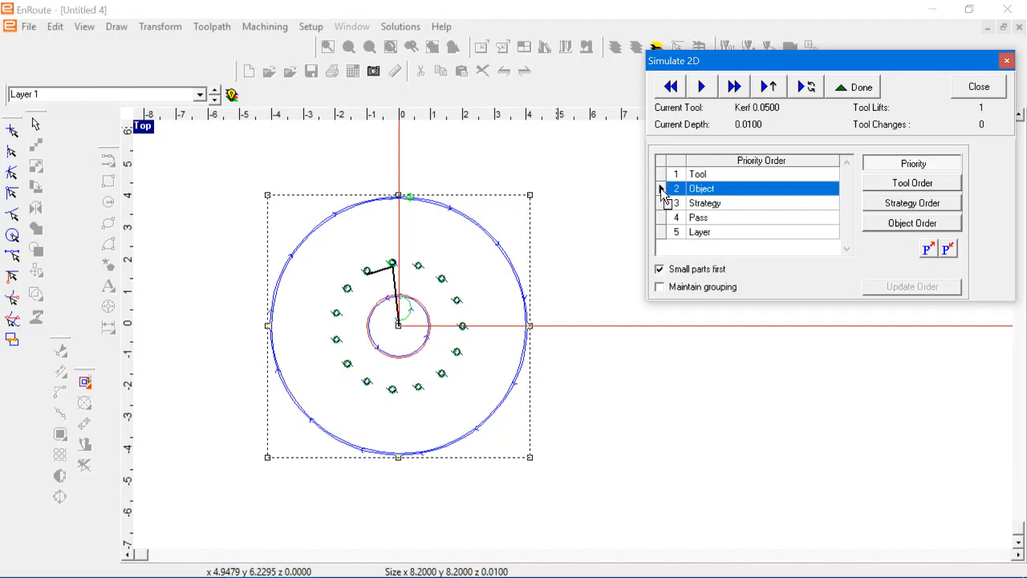
left_click_drag(662, 195, 656, 173)
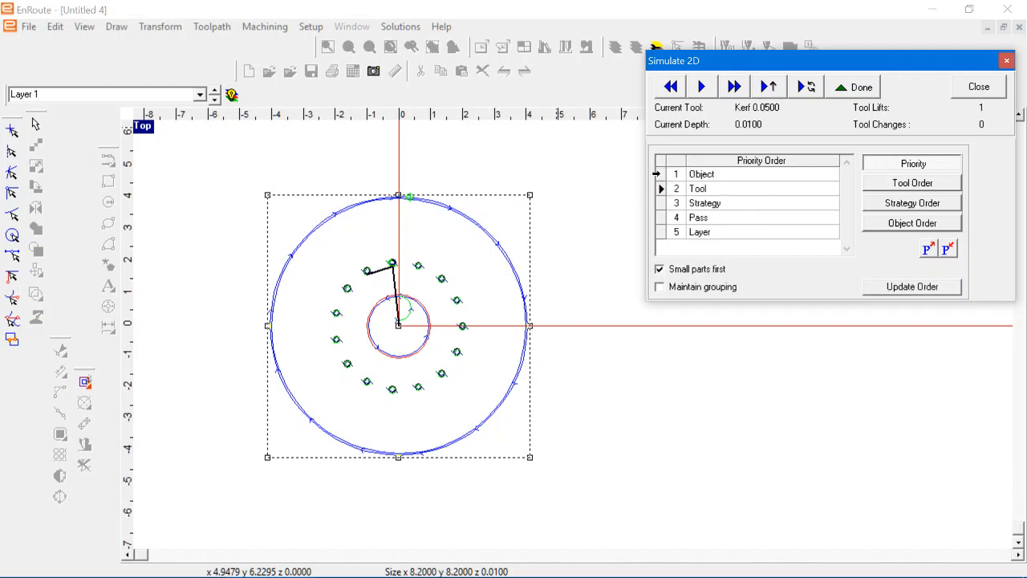
left_click(899, 286)
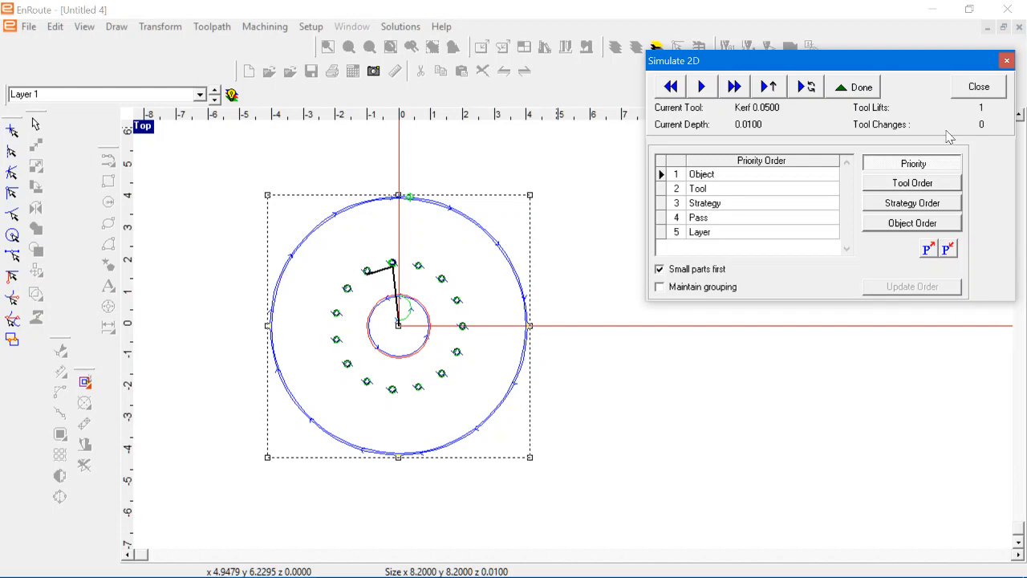
- Rewind the 2D simulation and advance it one tool lift at a time through the two large circles and several small holes
left_click(671, 87)
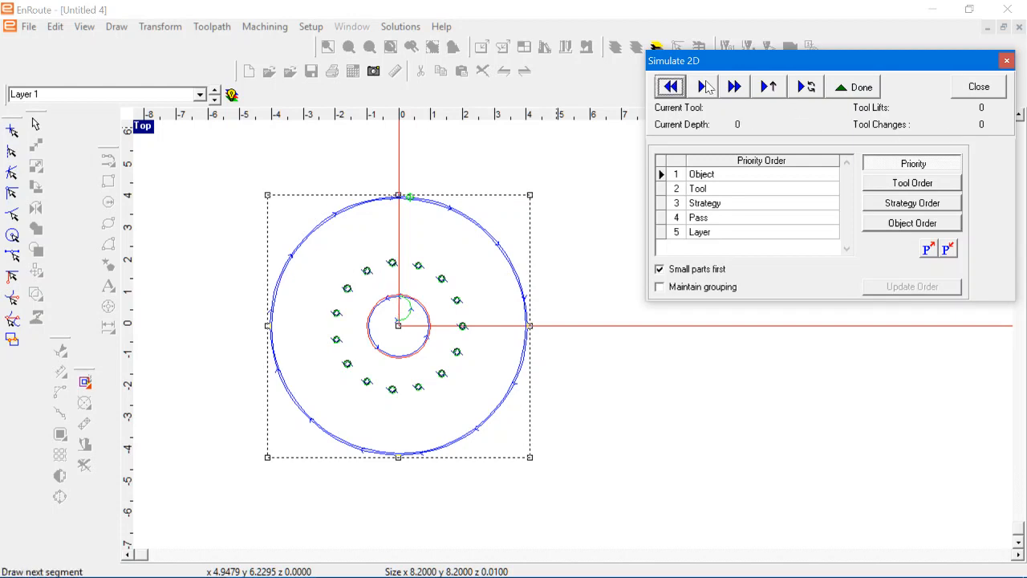
left_click(766, 88)
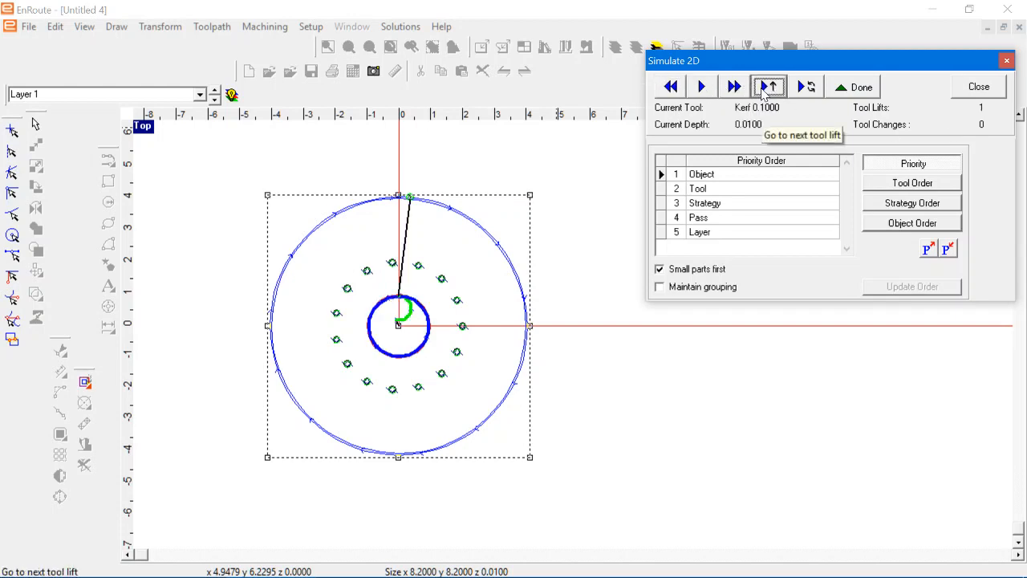
left_click(766, 89)
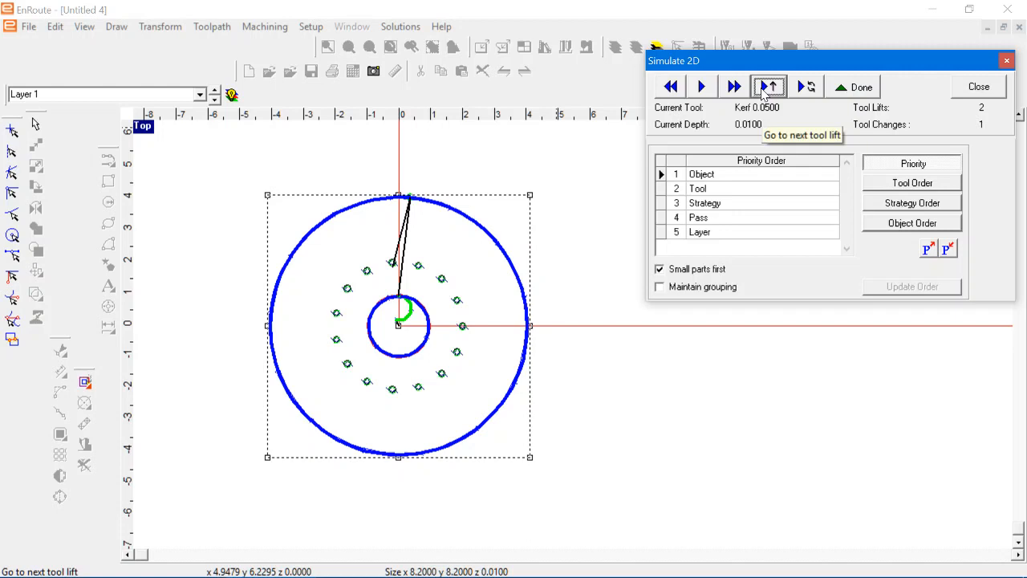
left_click(766, 88)
left_click(766, 88)
left_click(767, 88)
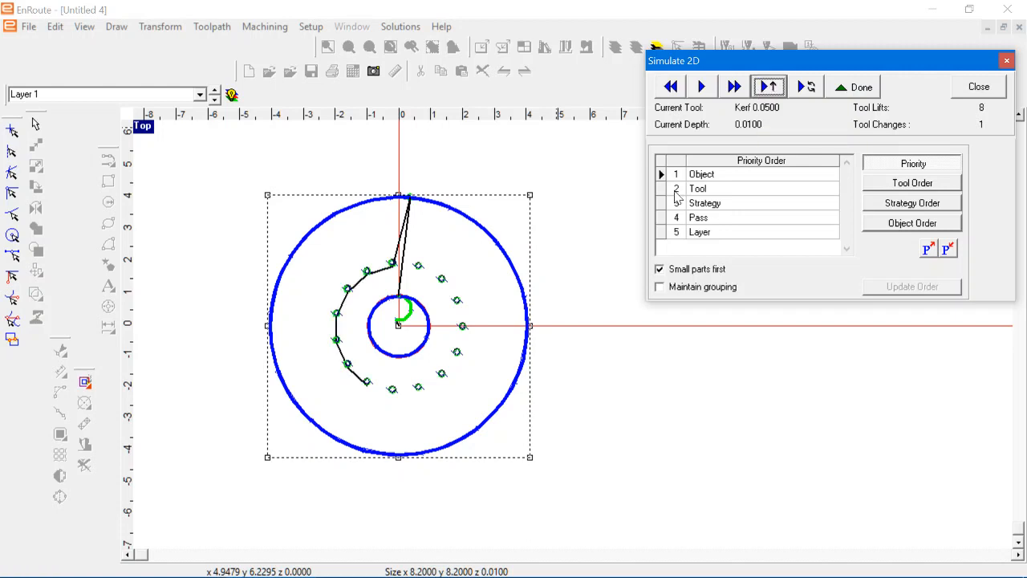
- Review the strategy, tool and priority orders of the cutting sequence
left_click(888, 205)
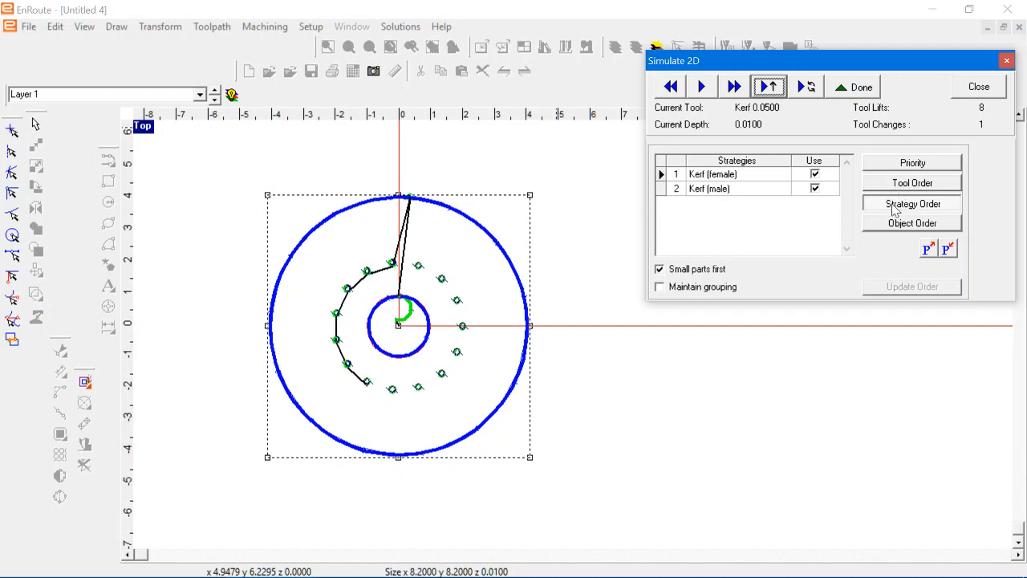
left_click(895, 189)
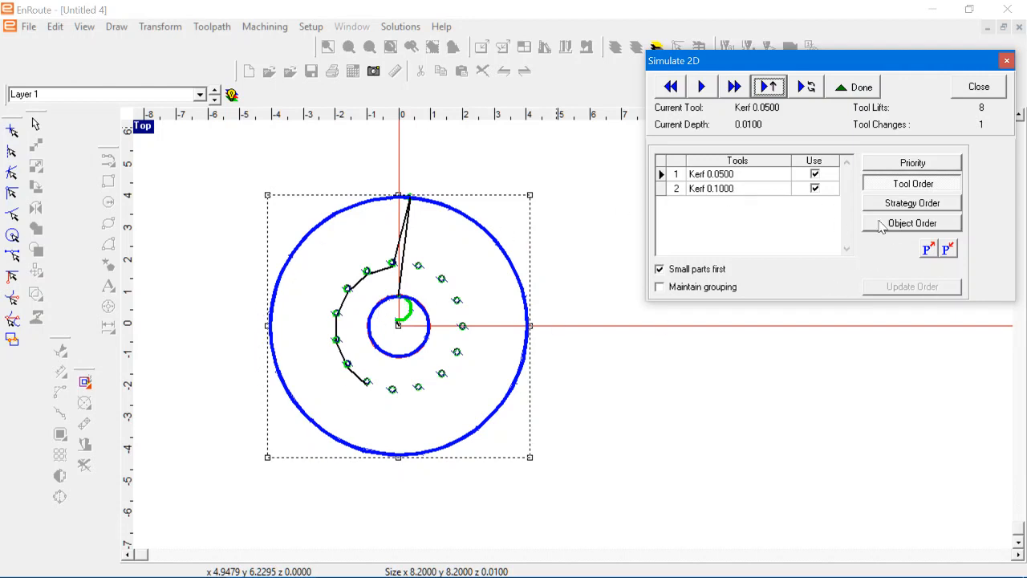
left_click(887, 169)
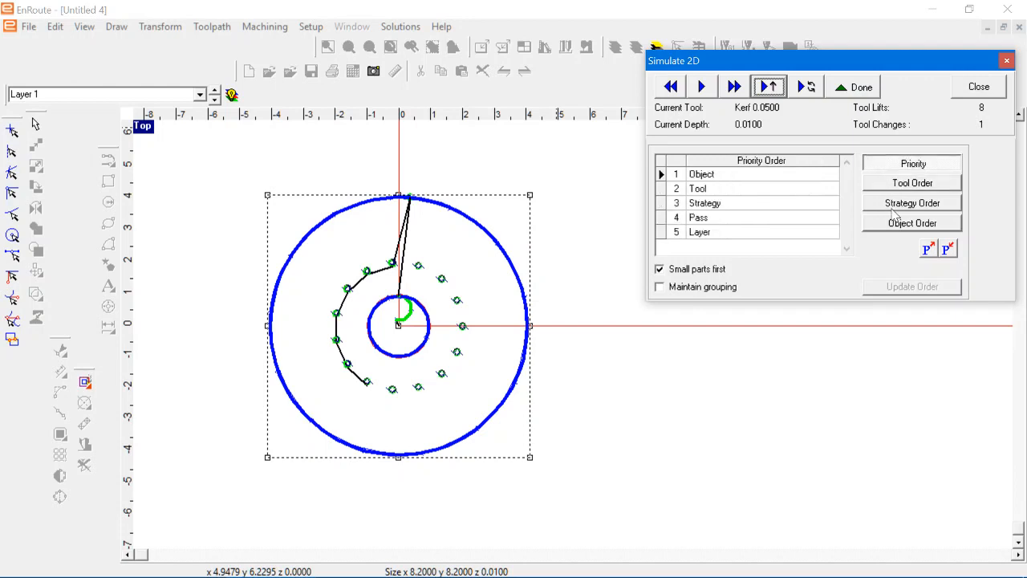
left_click(894, 203)
- Set the object order to Shortest instead of Outside in and update the order
left_click(895, 224)
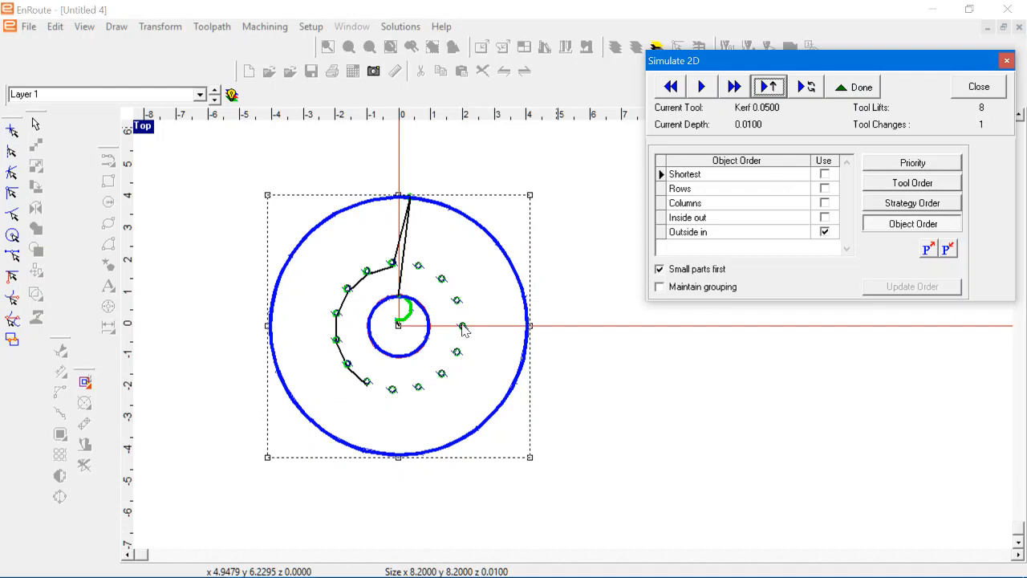
left_click(825, 232)
left_click(824, 232)
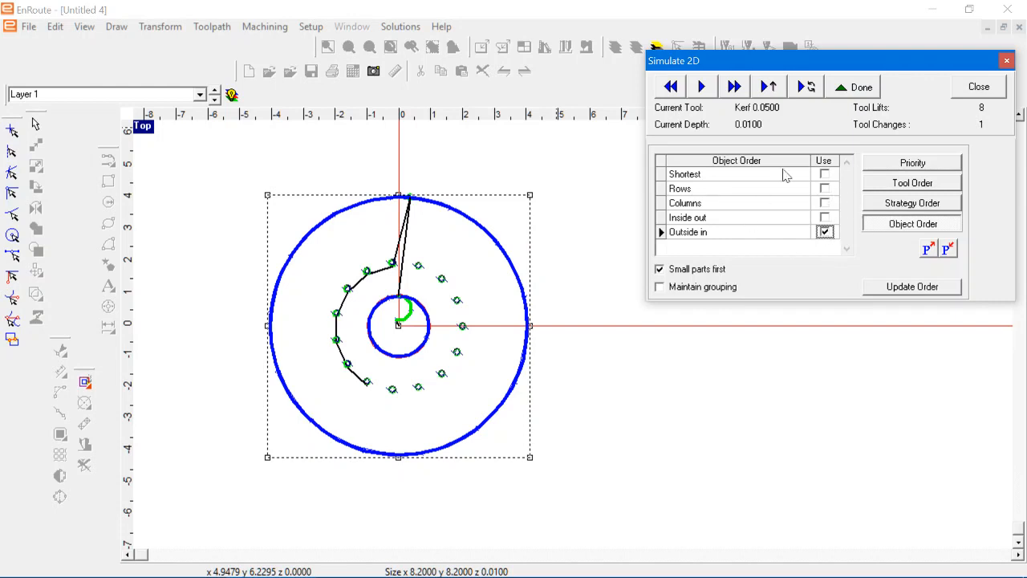
left_click(825, 174)
left_click(824, 174)
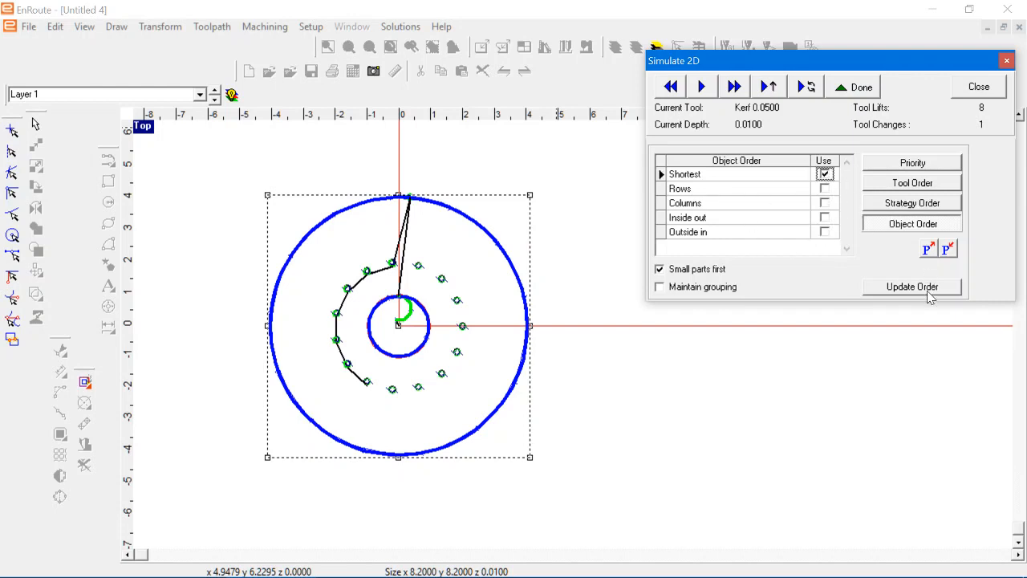
left_click(912, 287)
- Try Kerf (male) ahead of Kerf (female) in the strategy order, then restore Kerf (female) to first place and update the order
left_click(896, 205)
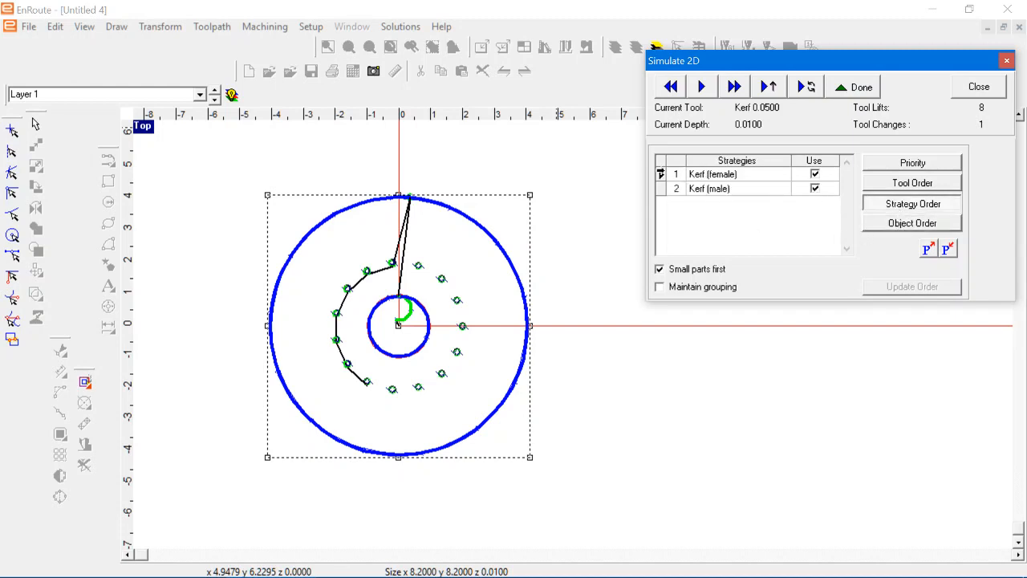
left_click(660, 173)
left_click_drag(663, 173, 657, 193)
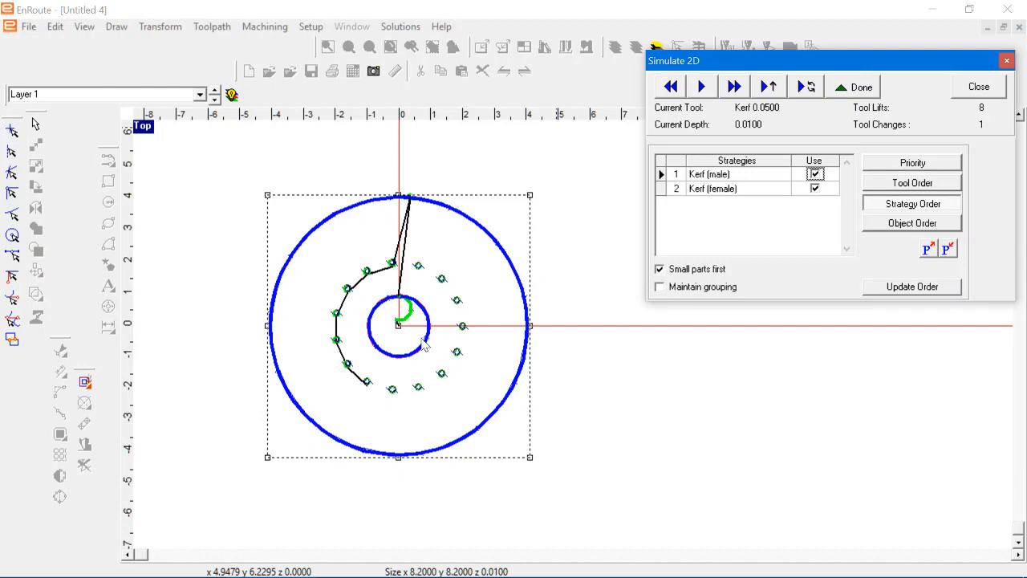
left_click(662, 188)
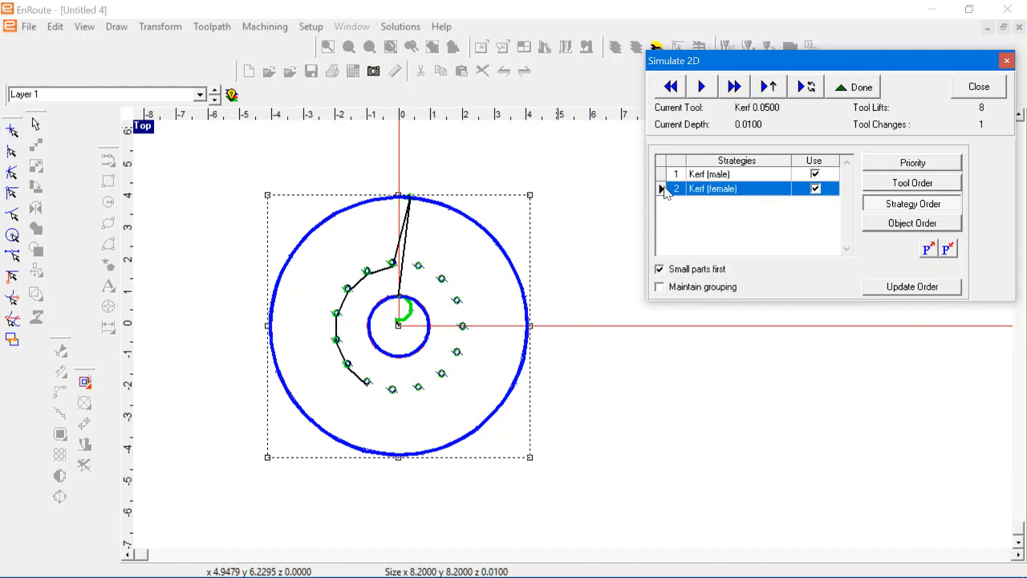
left_click_drag(664, 180, 661, 174)
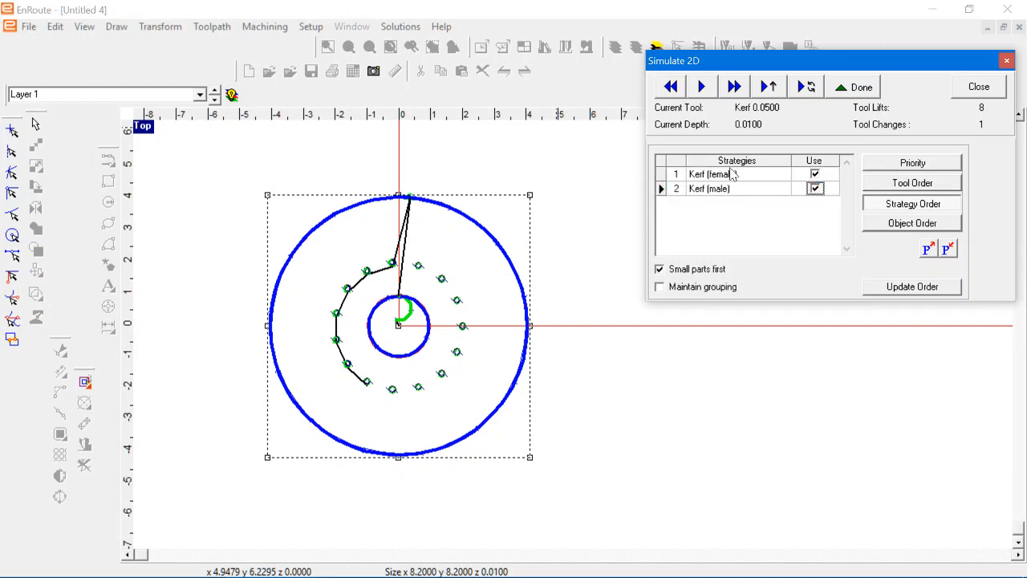
left_click(936, 292)
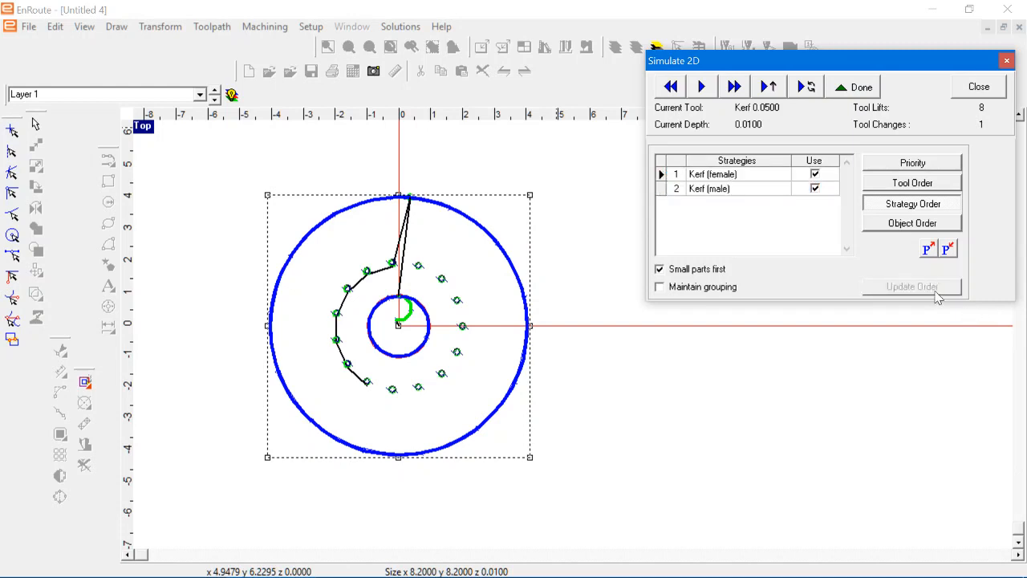
- Examine how the tool, priority, strategy and object orders are set up for the flange's cutting sequence
left_click(896, 192)
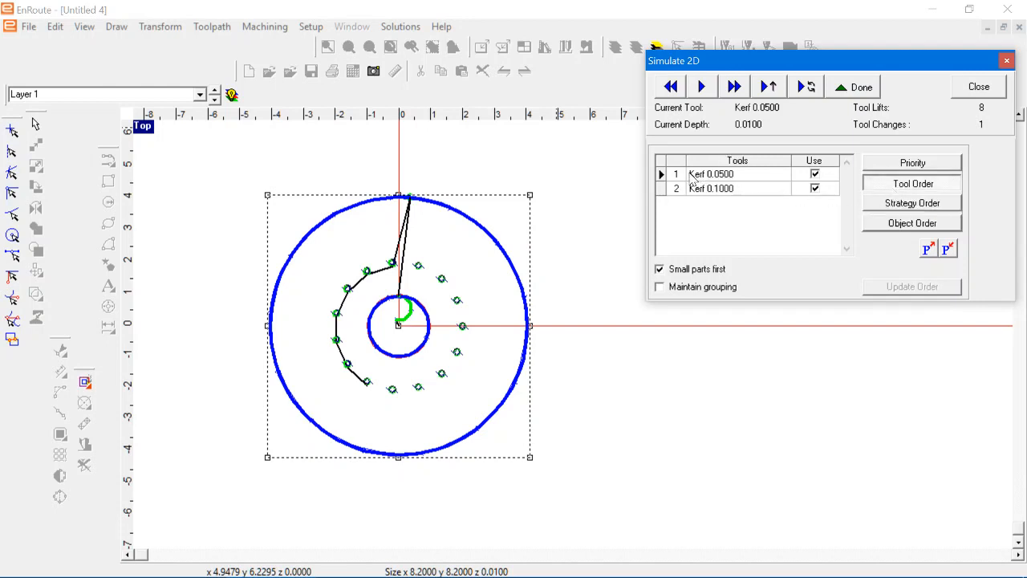
left_click(659, 174)
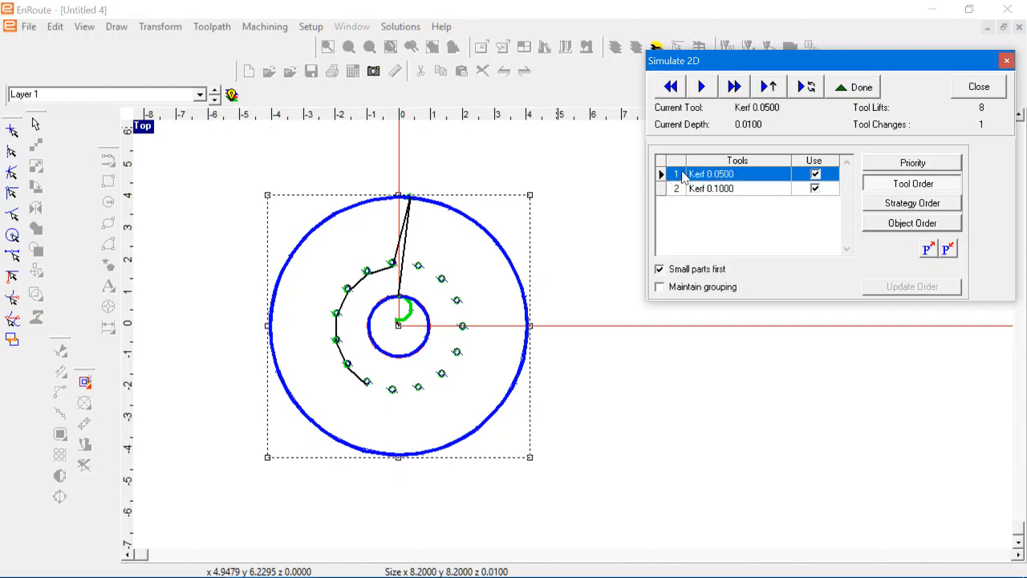
left_click(928, 164)
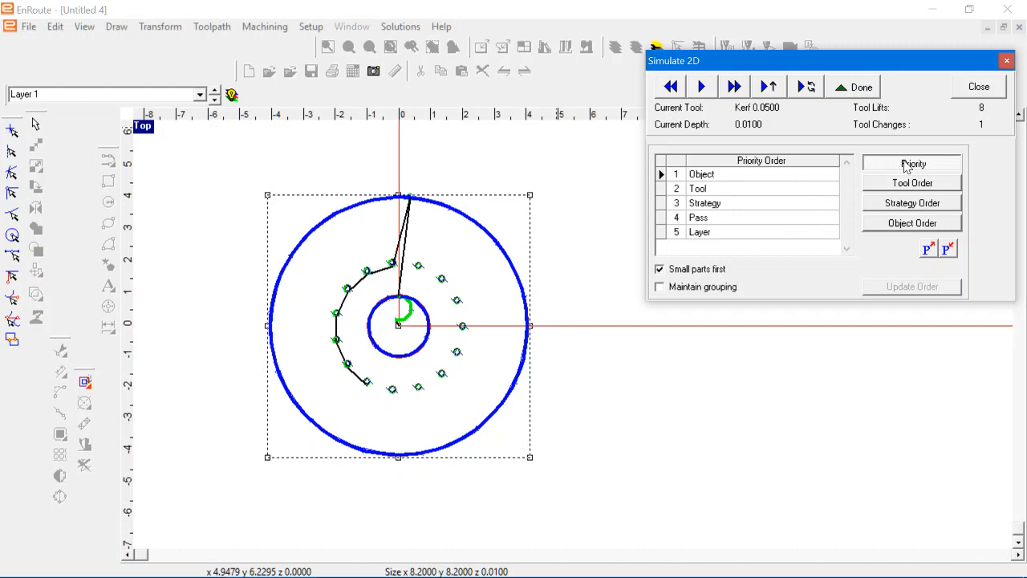
left_click(890, 207)
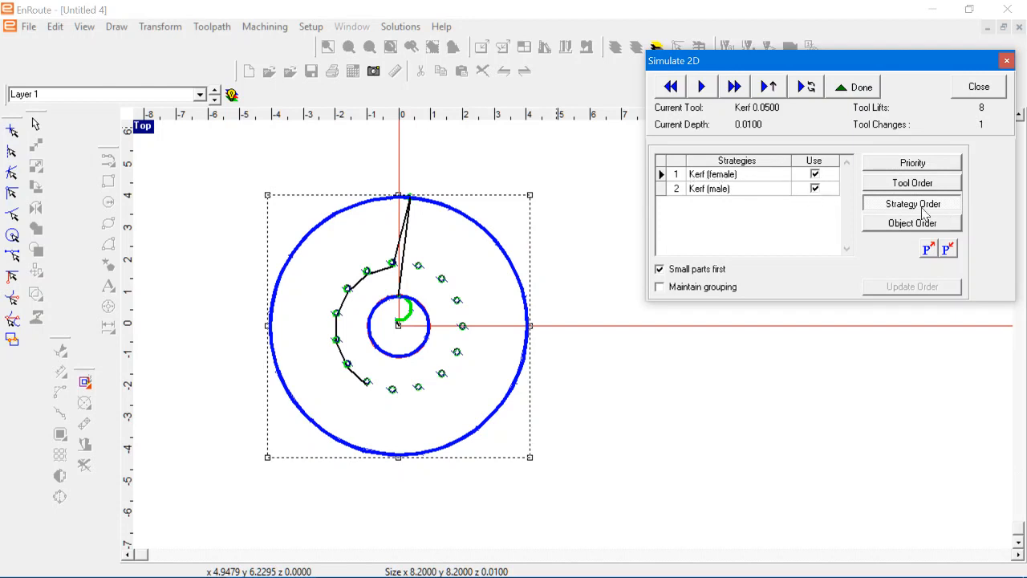
left_click(914, 163)
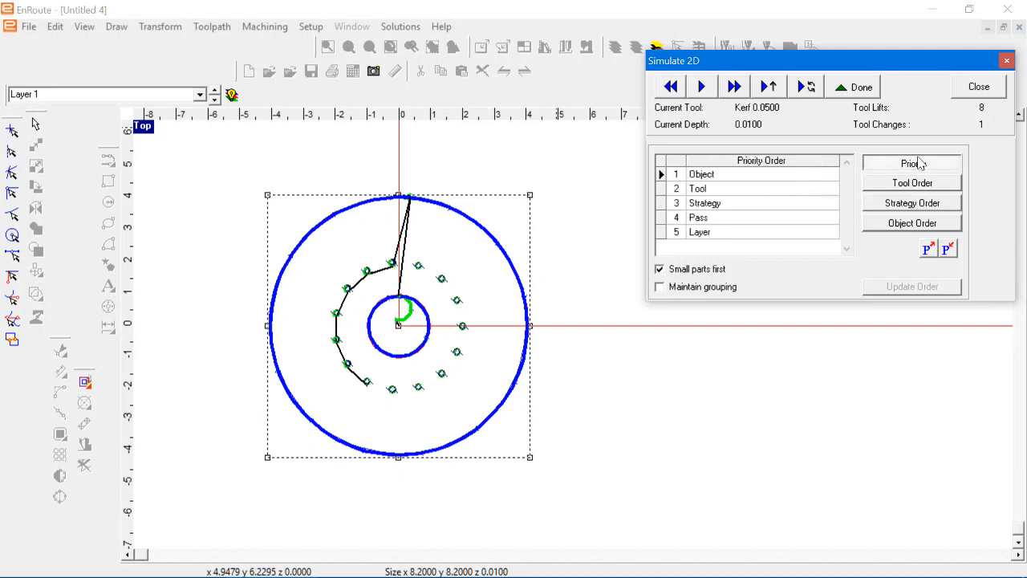
left_click(916, 226)
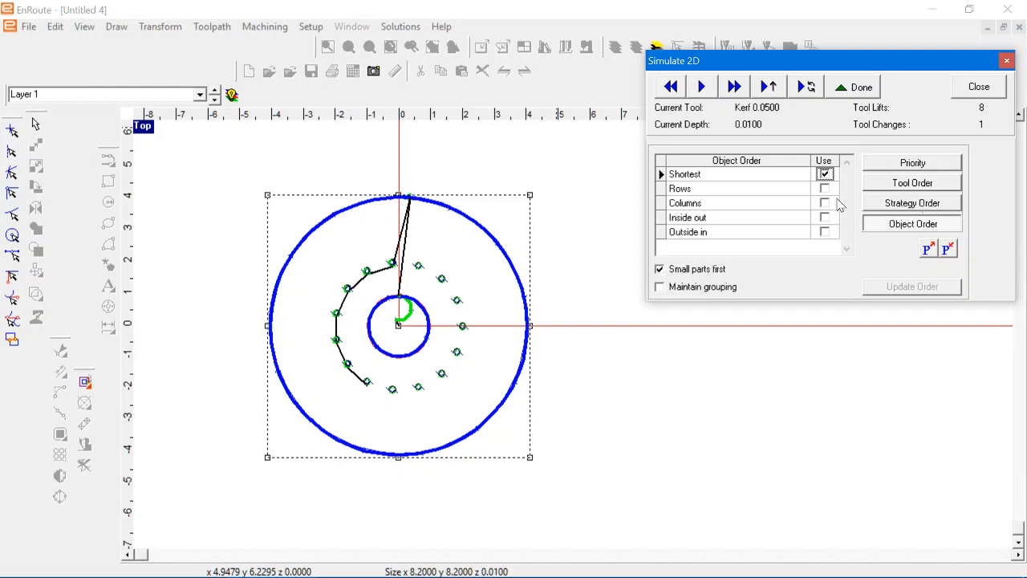
left_click(897, 167)
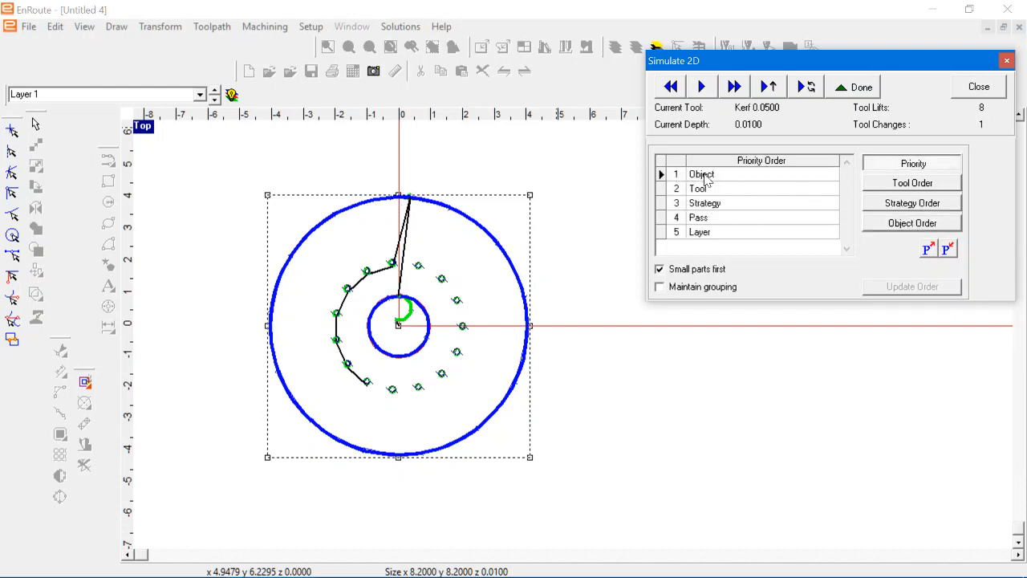
left_click(912, 210)
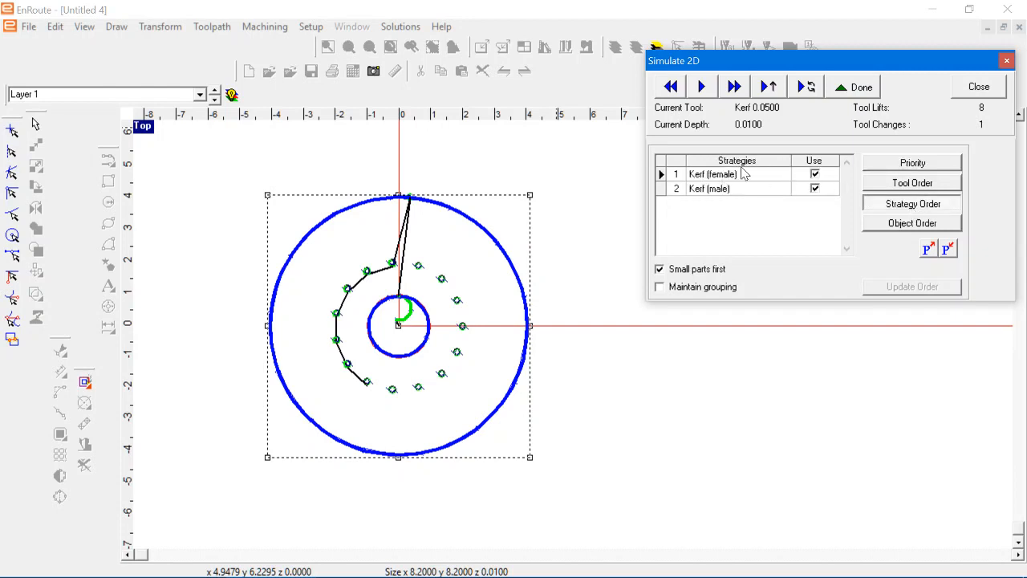
- Move Strategy to the first place of the priority order, ahead of Object and Tool, and update the order
left_click(909, 166)
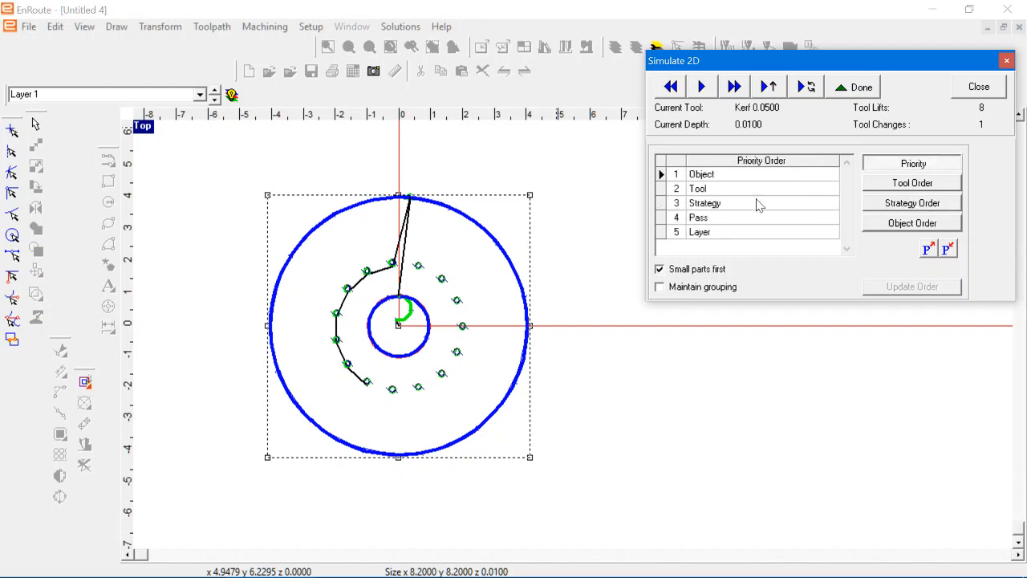
left_click(666, 205)
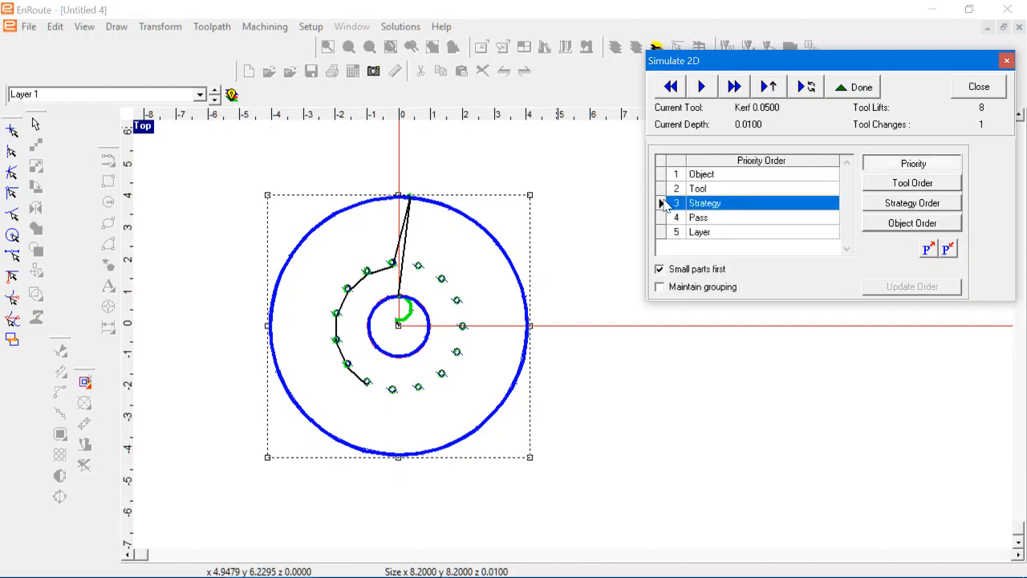
left_click_drag(662, 203, 660, 175)
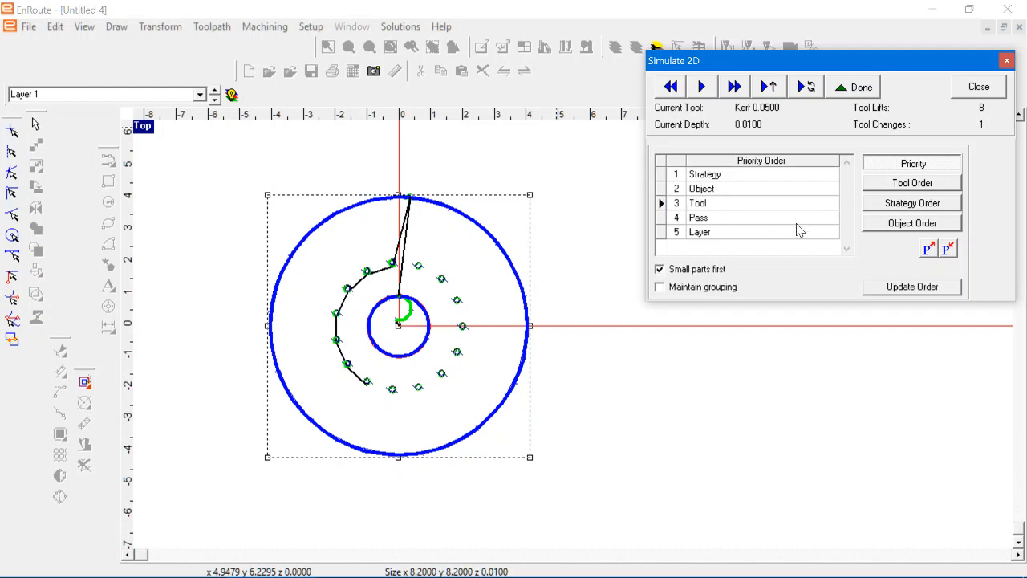
left_click(870, 285)
- Put the Kerf 0.1000 tool ahead of Kerf 0.0500 in the tool order and update the order
left_click(887, 205)
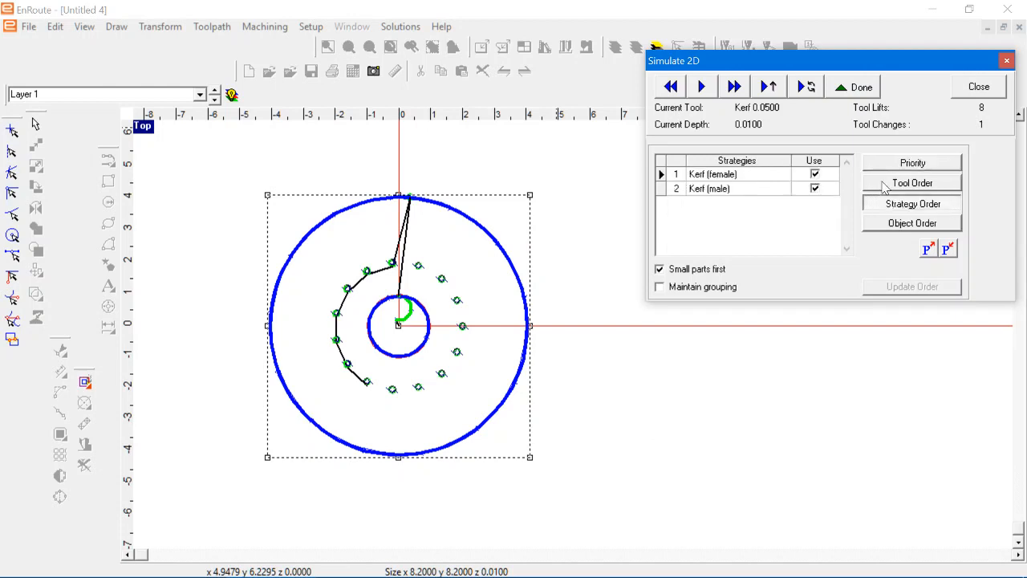
left_click(885, 185)
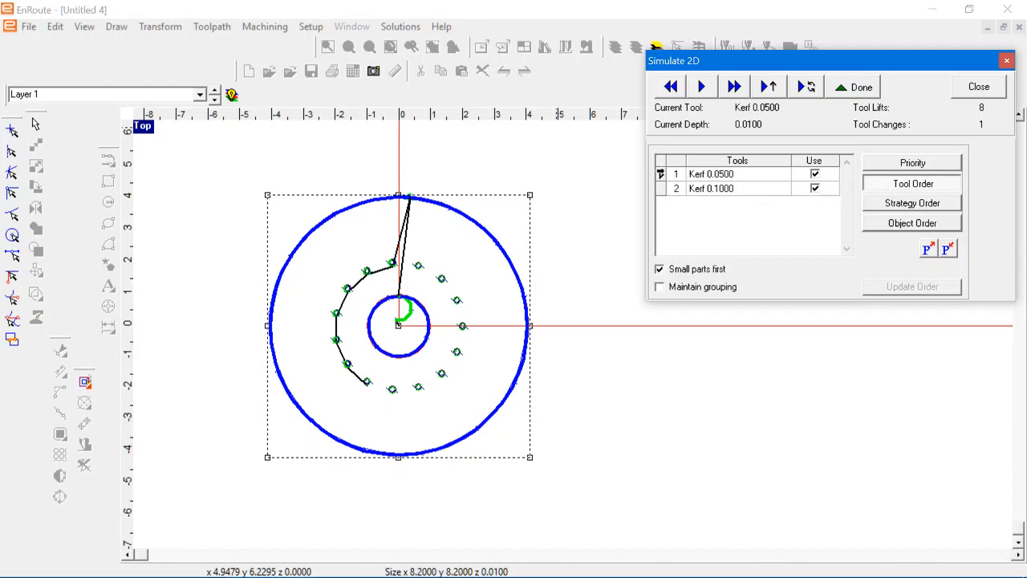
left_click(661, 174)
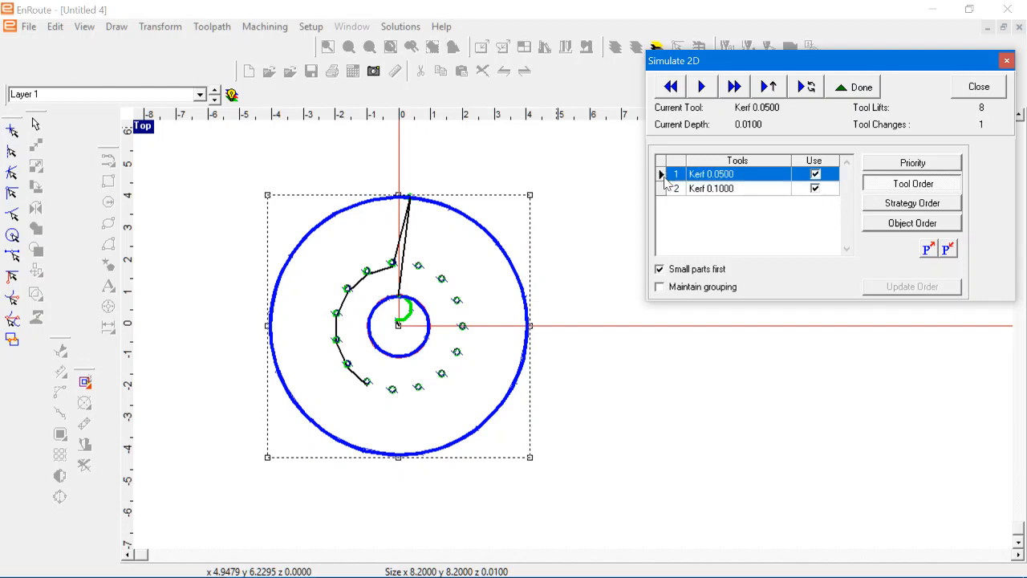
left_click_drag(665, 177, 661, 188)
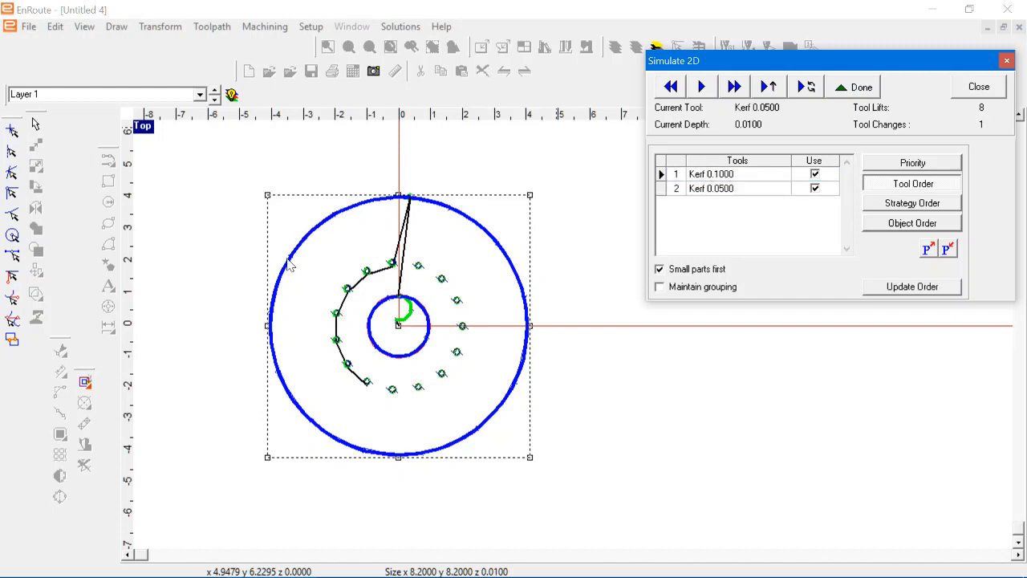
left_click(906, 296)
- Rearrange the priority order to Strategy, Tool, Object, Pass, Layer and update the order
left_click(880, 165)
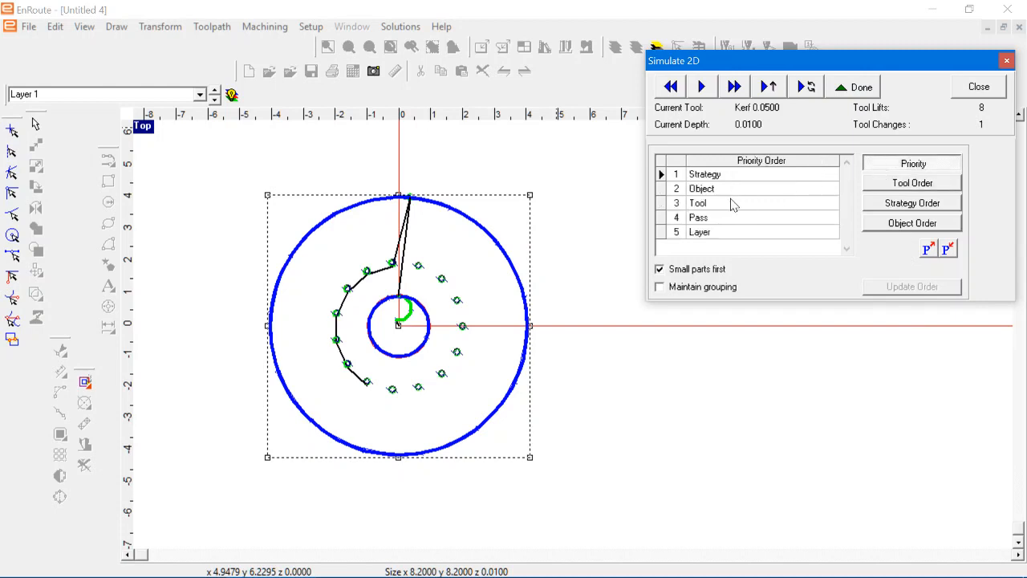
left_click(659, 203)
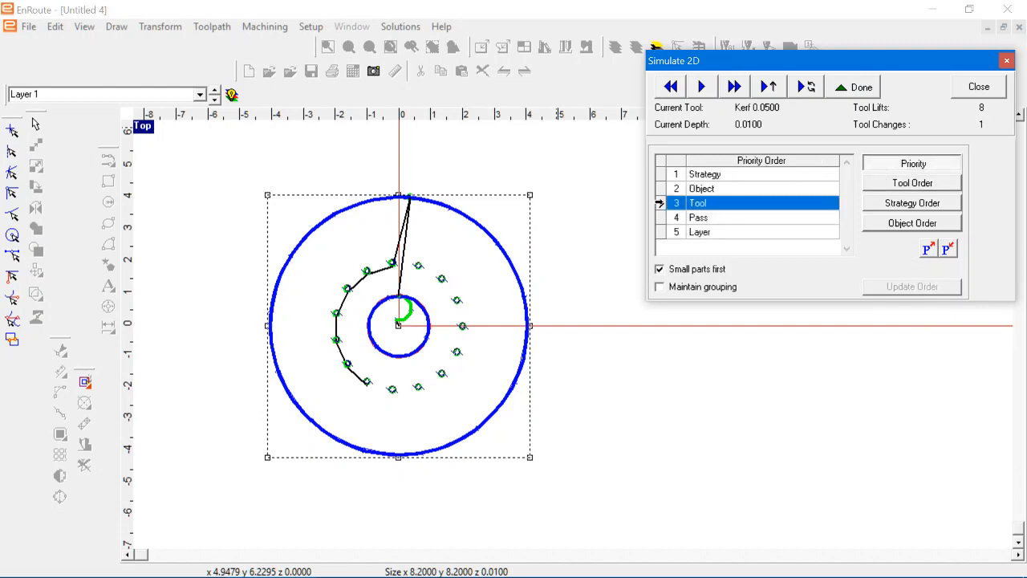
left_click_drag(665, 205, 665, 170)
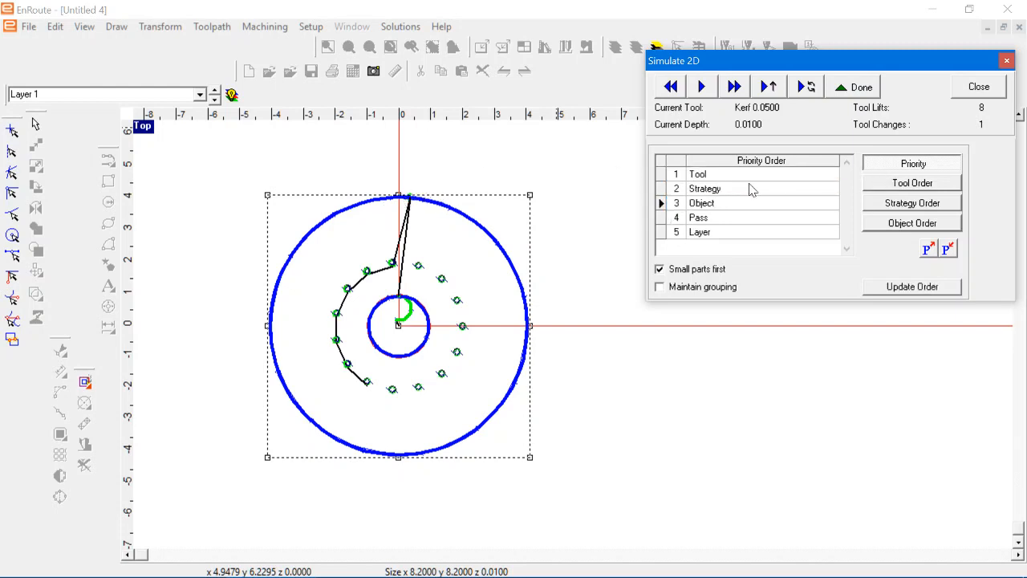
left_click(659, 191)
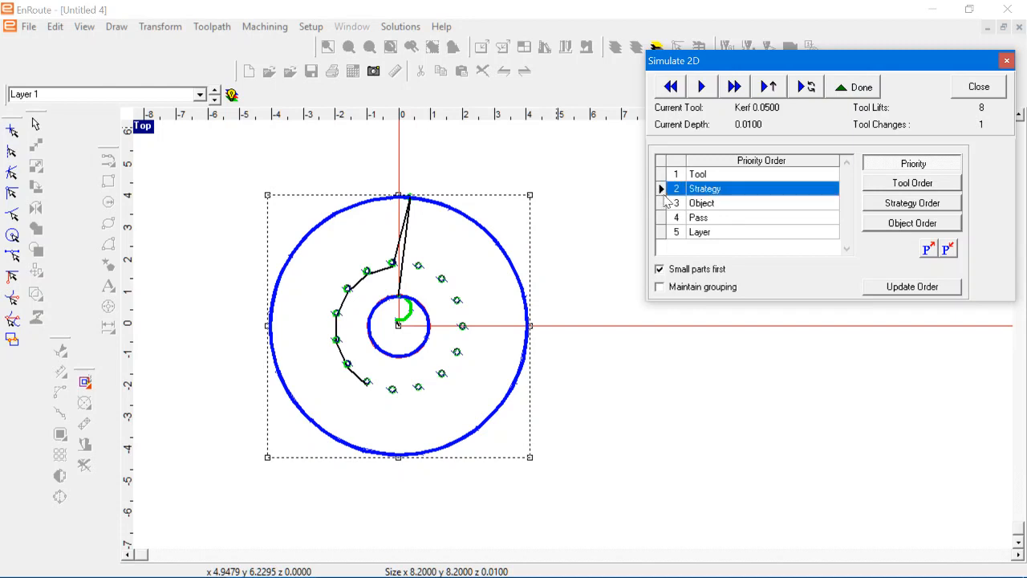
left_click_drag(666, 202, 672, 175)
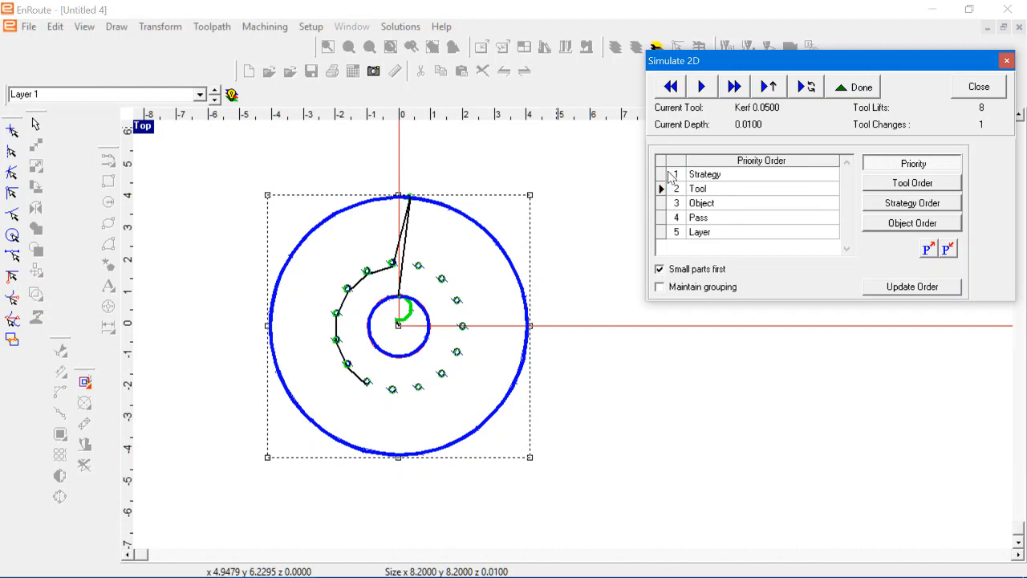
left_click(897, 287)
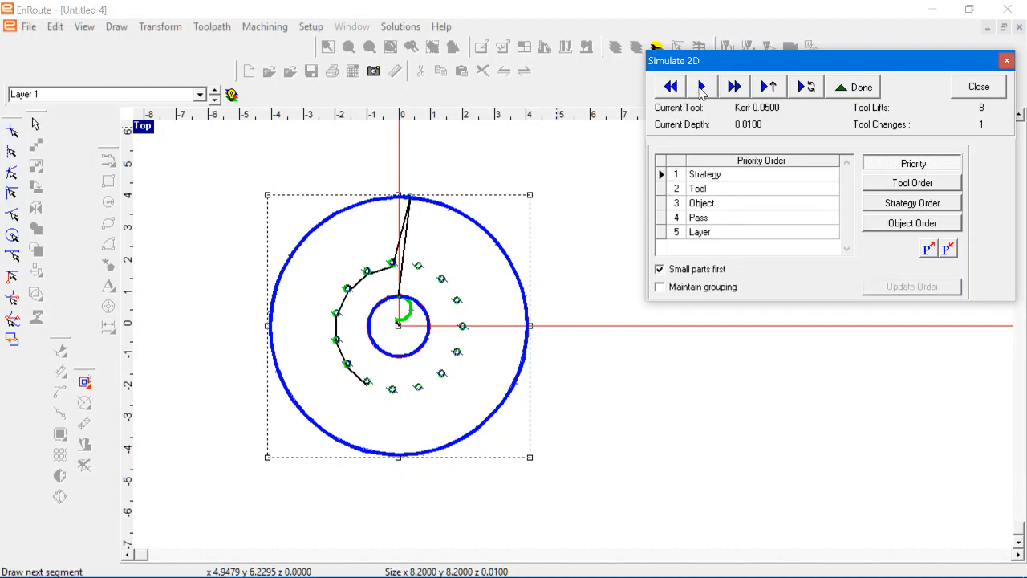
- Replay the 2D simulation from the start, advancing by tool lifts to the end of the job, and exit the simulation
left_click(671, 87)
left_click(701, 86)
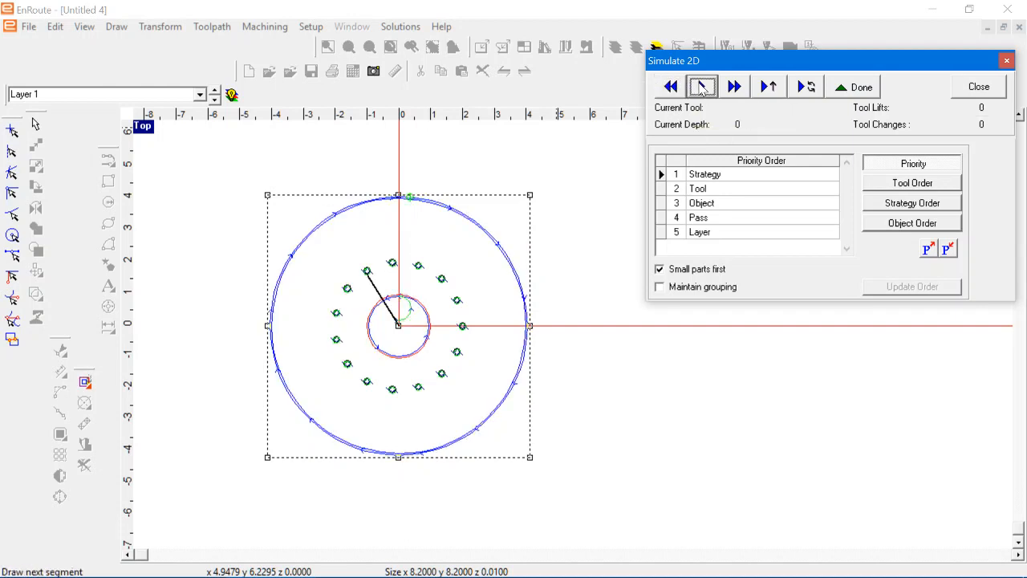
left_click(766, 86)
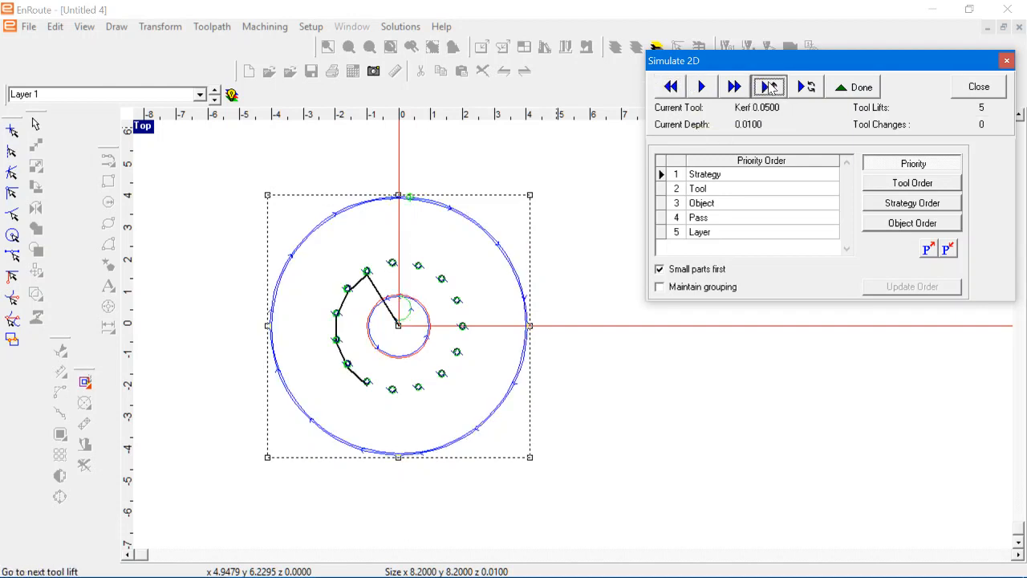
left_click(768, 87)
left_click(769, 87)
left_click(768, 87)
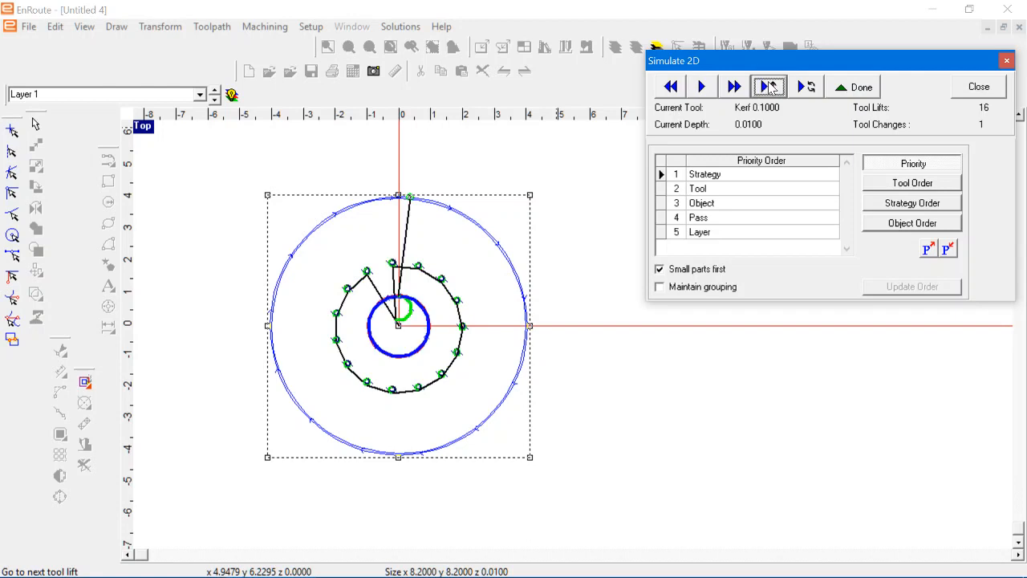
left_click(768, 86)
left_click(768, 87)
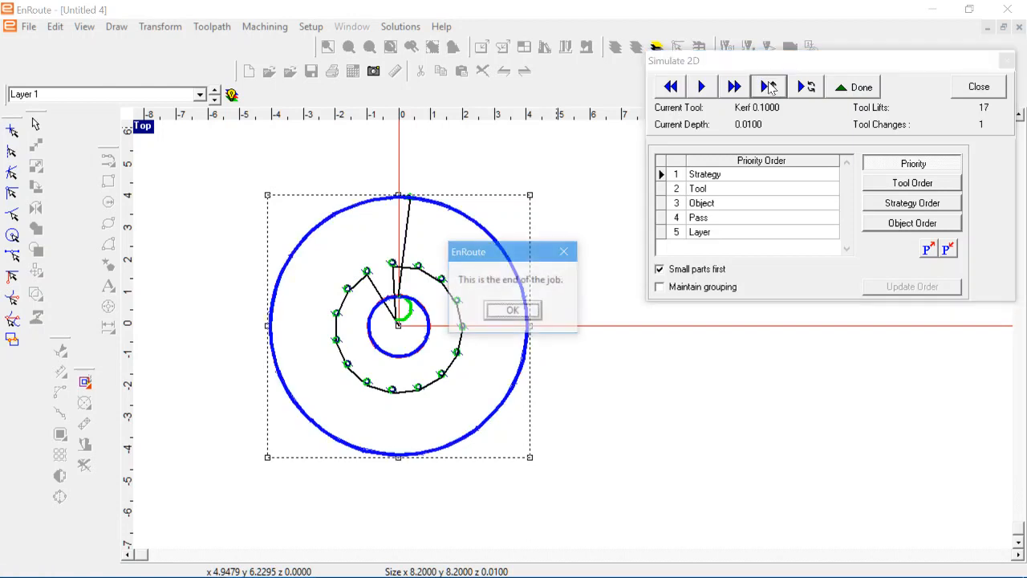
left_click(515, 313)
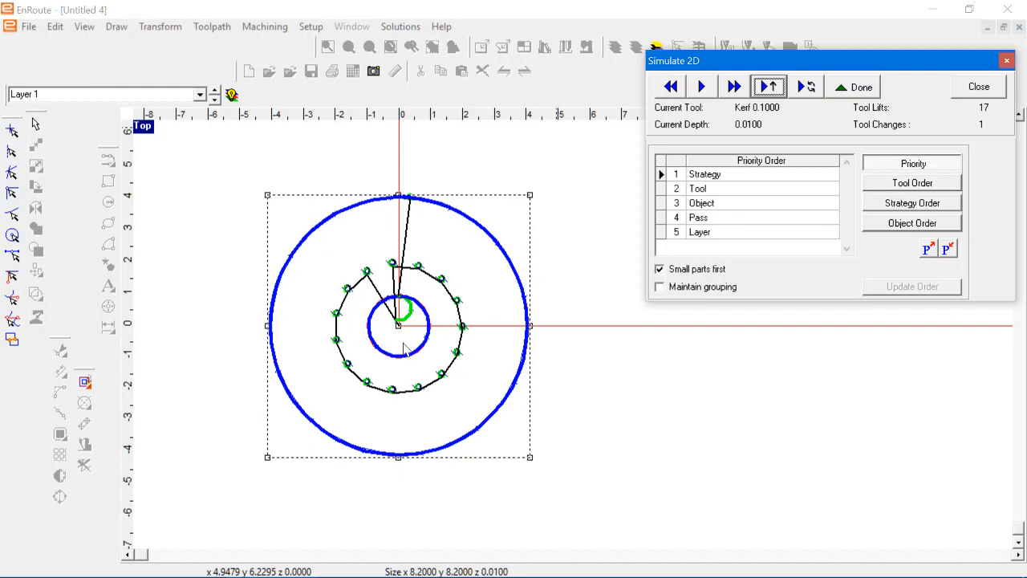
left_click(966, 88)
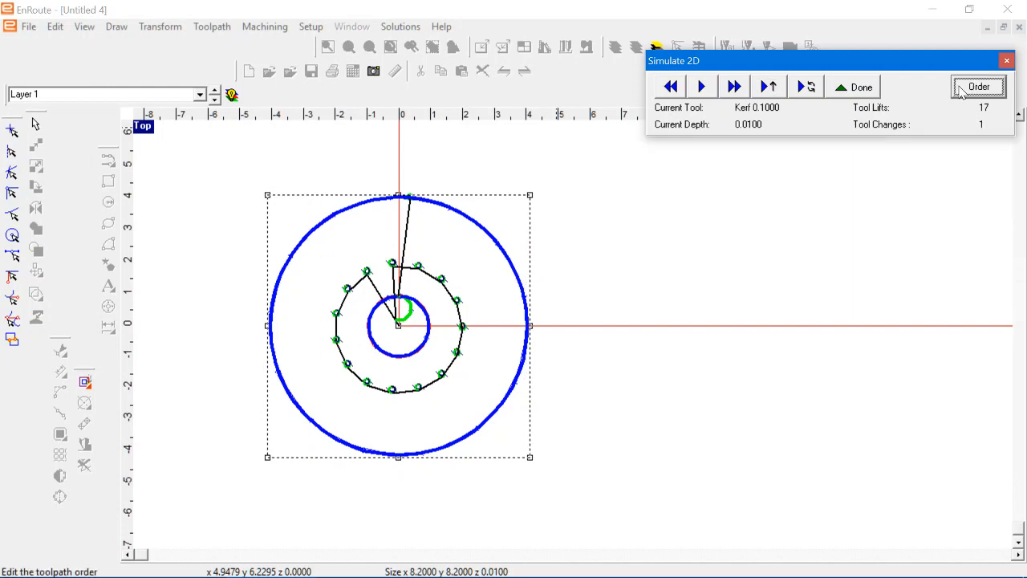
left_click(874, 93)
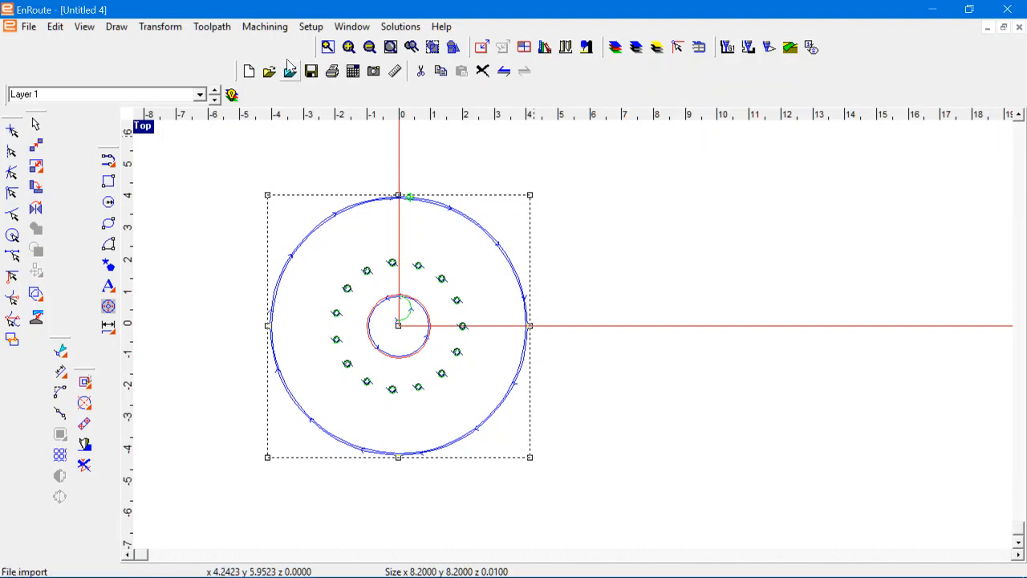
- Open the output settings for the flange's toolpaths to review the priority order and output options, and leave the dialog
left_click(265, 26)
mouse_move(400, 26)
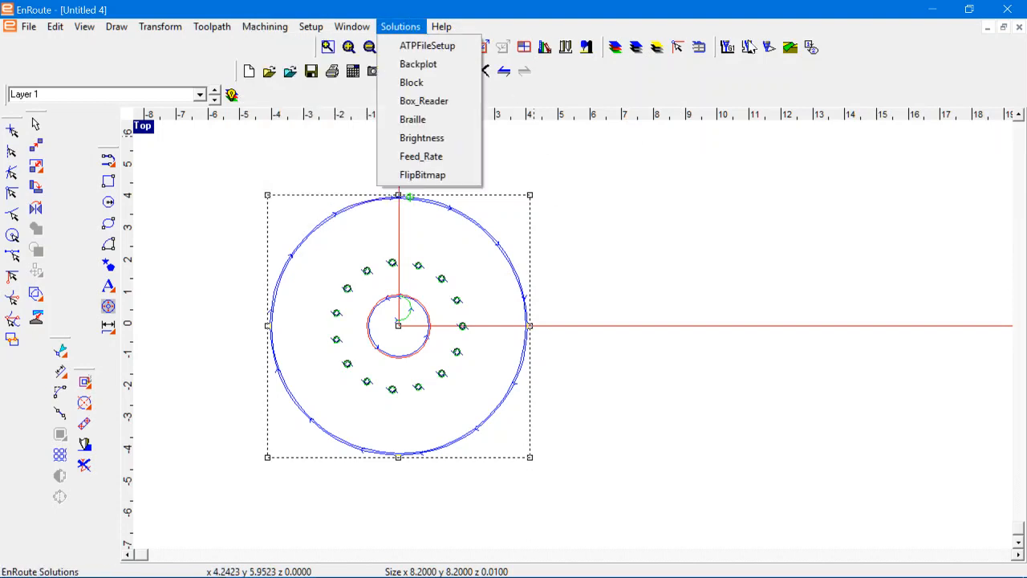
mouse_move(265, 27)
left_click(321, 133)
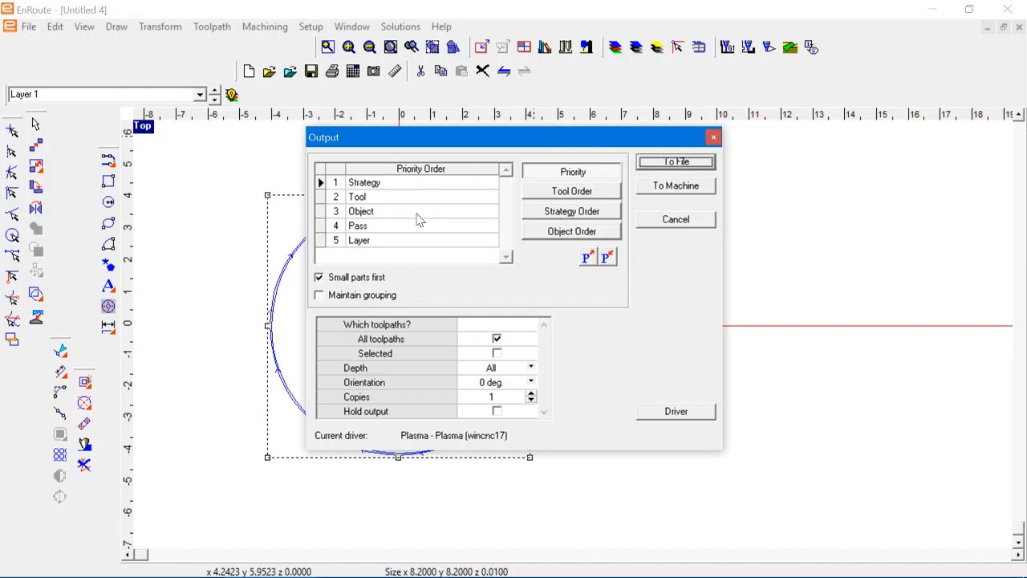
left_click(704, 163)
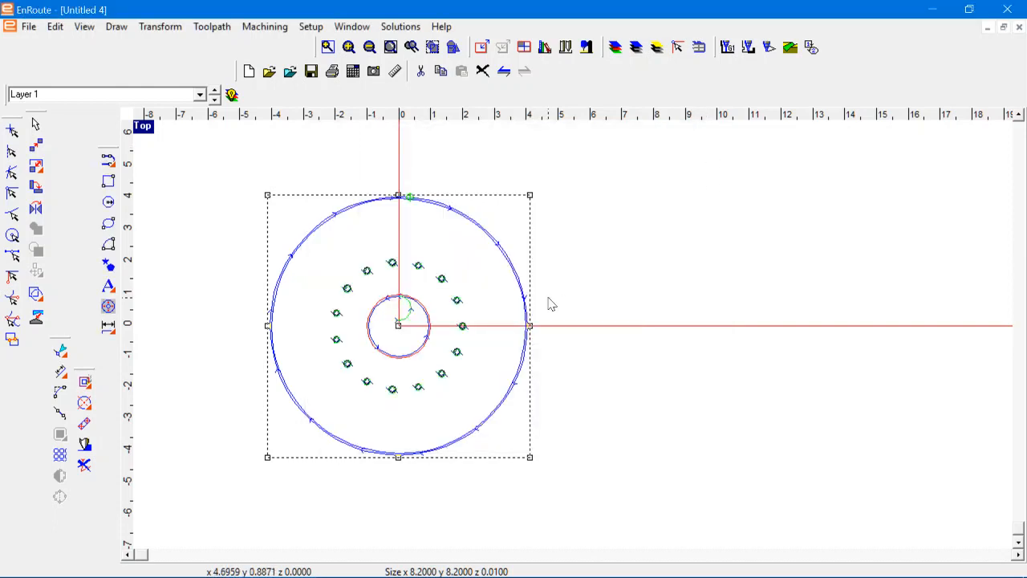
mouse_move(530, 570)
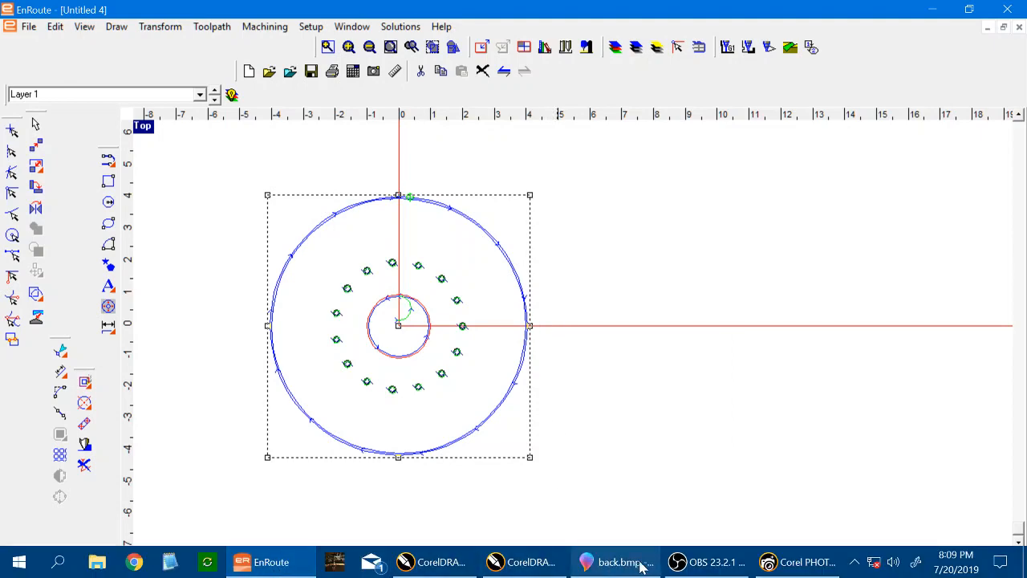
left_click(710, 562)
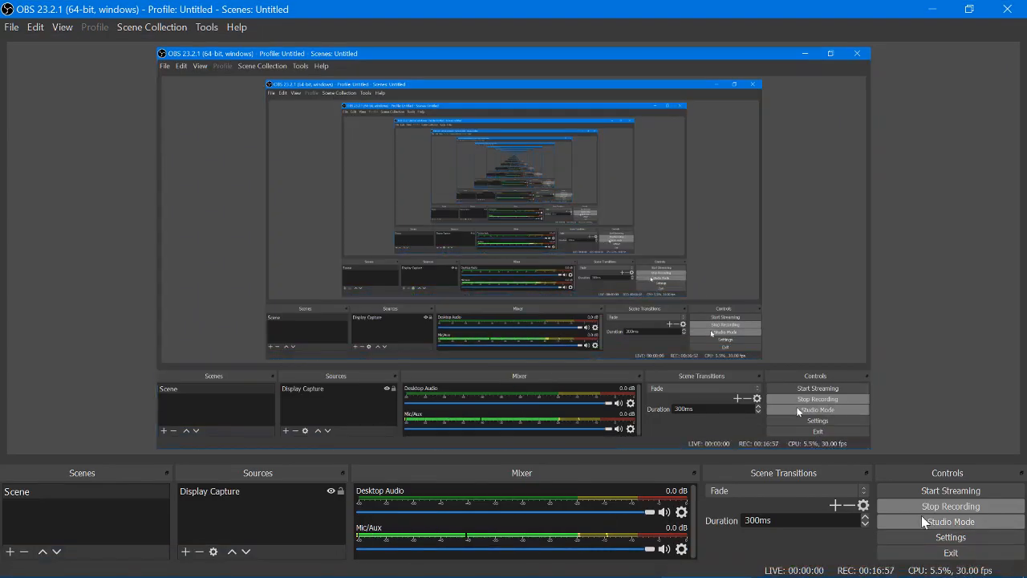